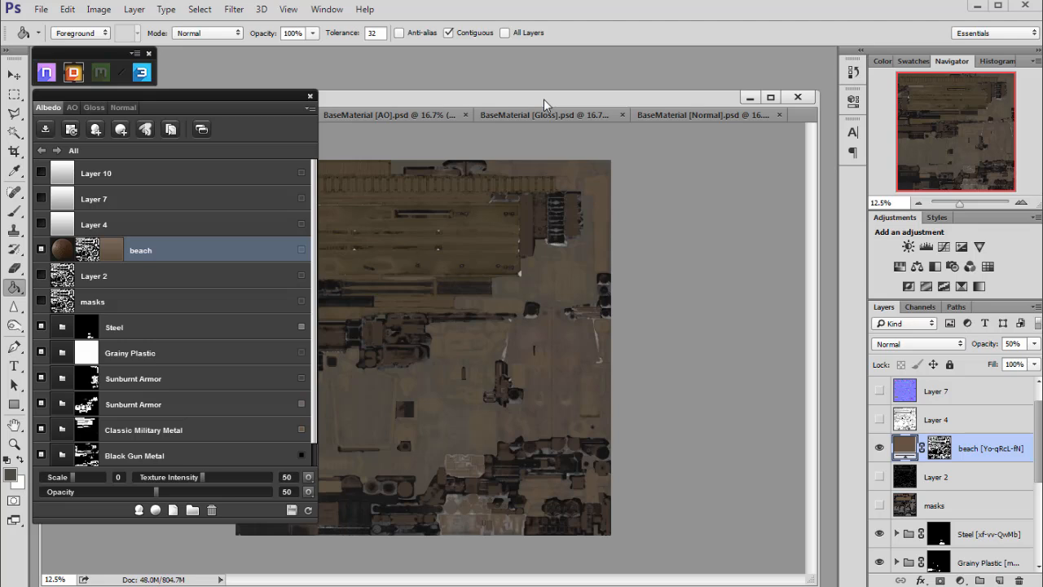
- Zoom into the Albedo texture and hide the beach layer
{"action": "left_click", "coordinate": [1019, 206]}
{"action": "left_click", "coordinate": [1020, 206]}
{"action": "left_click", "coordinate": [1020, 205]}
{"action": "left_click_drag", "start_coordinate": [950, 140], "coordinate": [916, 98]}
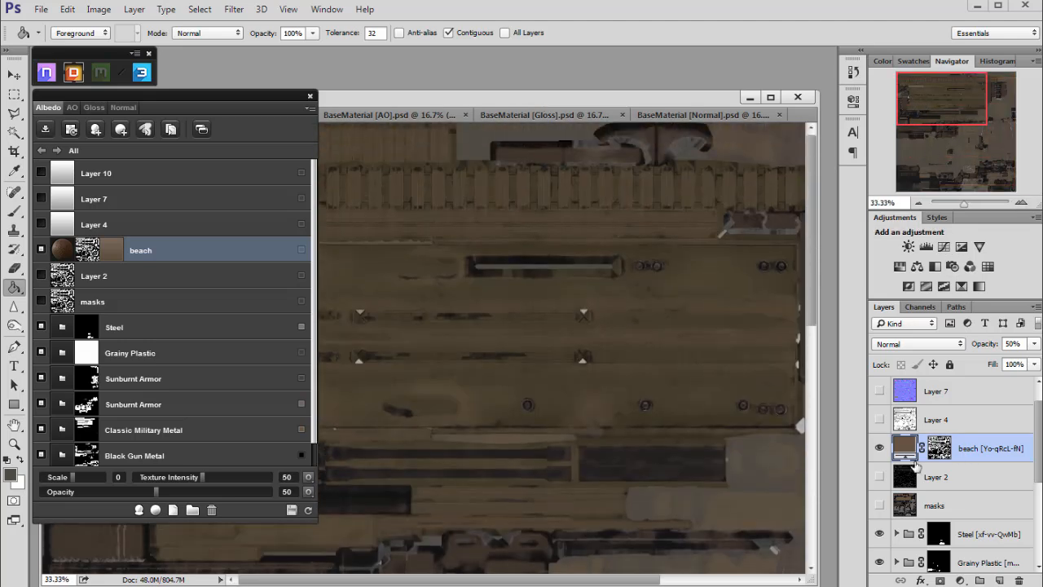
{"action": "left_click_drag", "start_coordinate": [578, 100], "coordinate": [578, 101]}
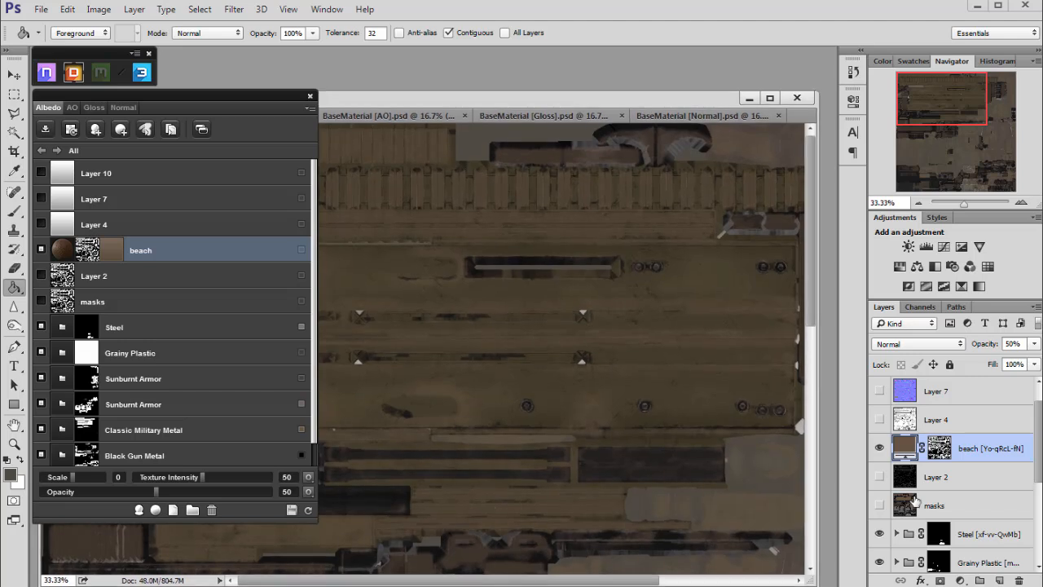
{"action": "left_click", "coordinate": [879, 449]}
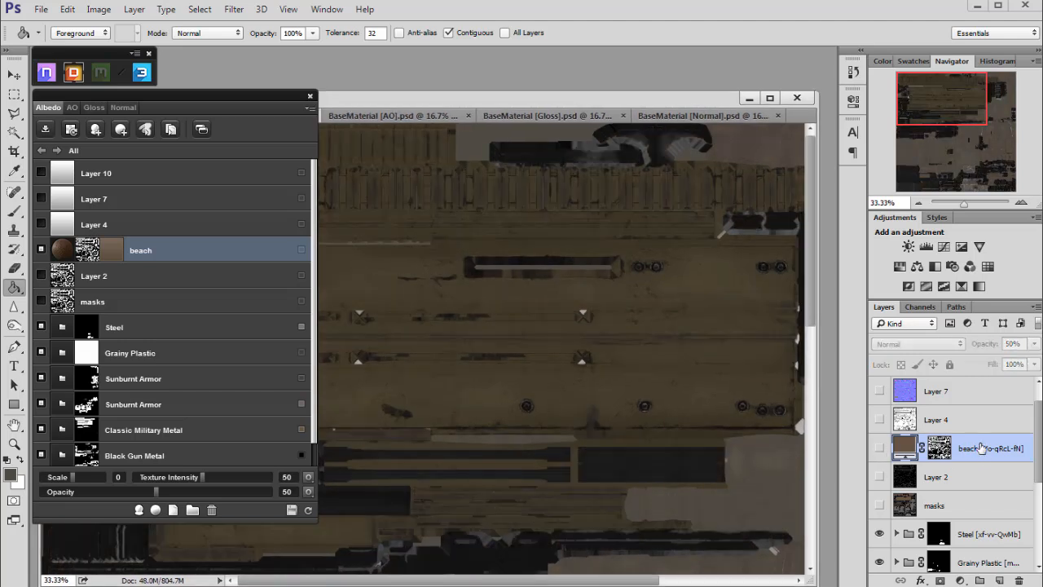
- Switch to the Gloss document and hide its beach layer as well
{"action": "left_click_drag", "start_coordinate": [933, 148], "coordinate": [883, 101]}
{"action": "mouse_move", "coordinate": [929, 104]}
{"action": "left_mouse_down"}
{"action": "mouse_move", "coordinate": [912, 175]}
{"action": "mouse_move", "coordinate": [927, 135]}
{"action": "mouse_move", "coordinate": [917, 92]}
{"action": "left_mouse_up"}
{"action": "left_click_drag", "start_coordinate": [482, 104], "coordinate": [484, 101]}
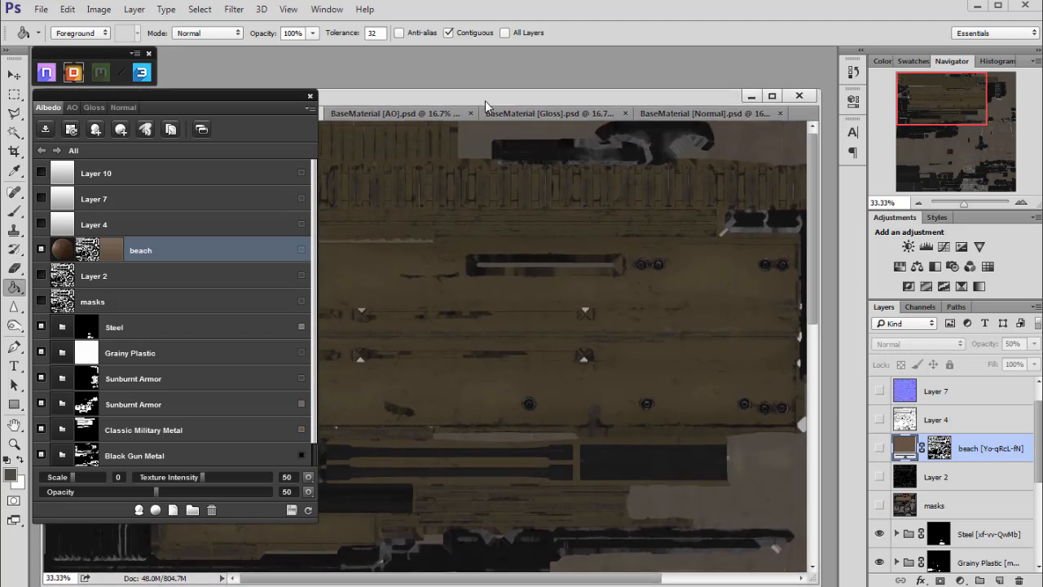
{"action": "left_click", "coordinate": [375, 114]}
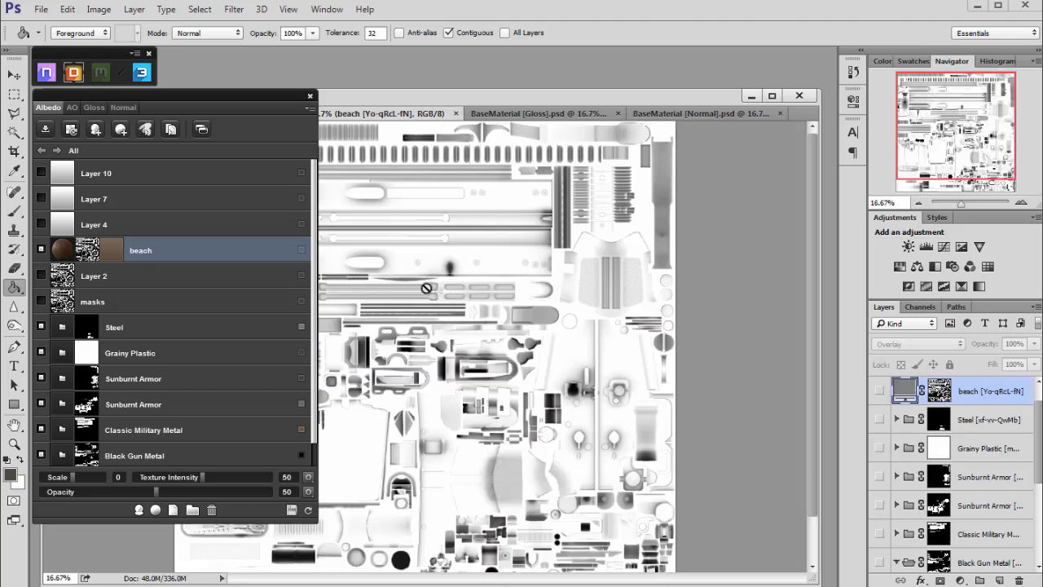
{"action": "left_click", "coordinate": [530, 118]}
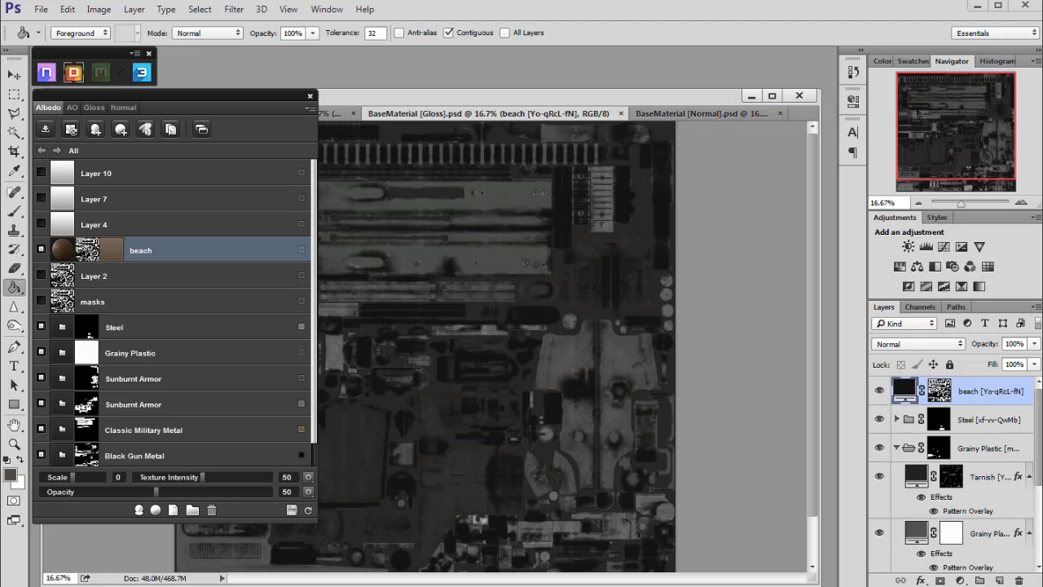
{"action": "left_click", "coordinate": [879, 392]}
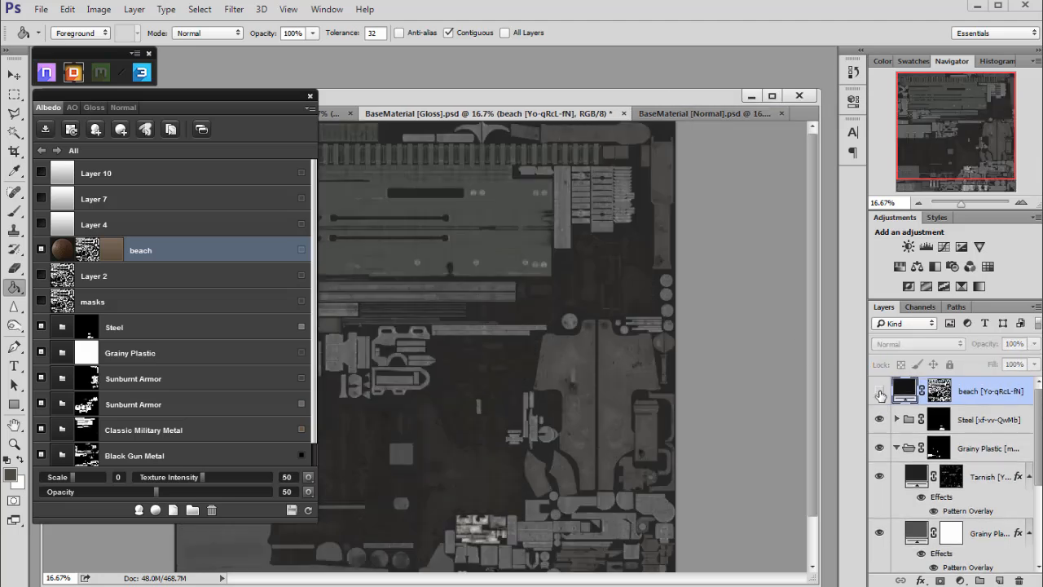
- Check the layers of the Normal document and return to the Albedo document
{"action": "mouse_move", "coordinate": [1040, 401]}
{"action": "left_mouse_down"}
{"action": "mouse_move", "coordinate": [1040, 475]}
{"action": "mouse_move", "coordinate": [1032, 389]}
{"action": "left_mouse_up"}
{"action": "left_click", "coordinate": [682, 119]}
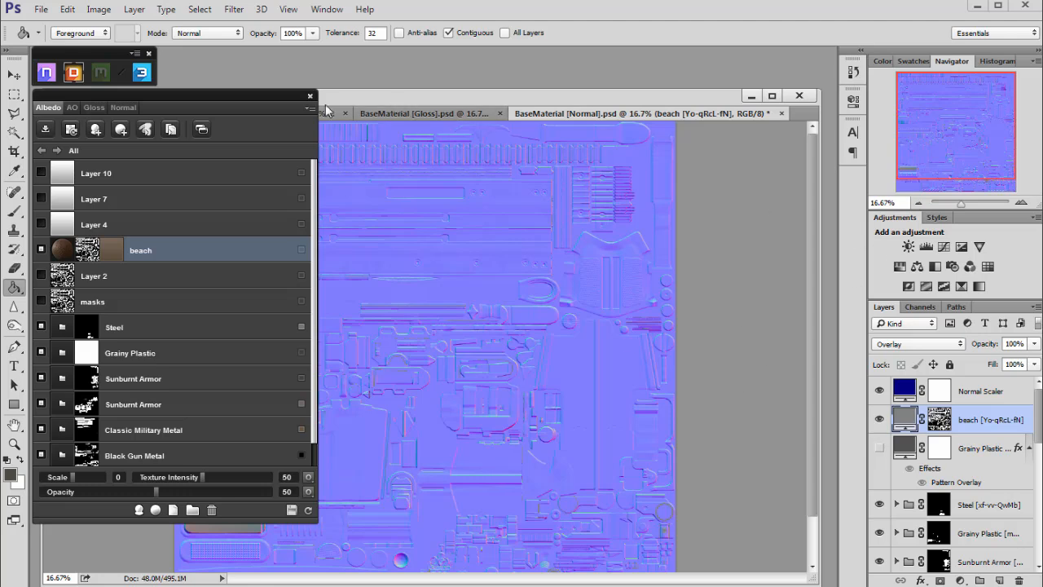
{"action": "left_click_drag", "start_coordinate": [230, 95], "coordinate": [227, 138]}
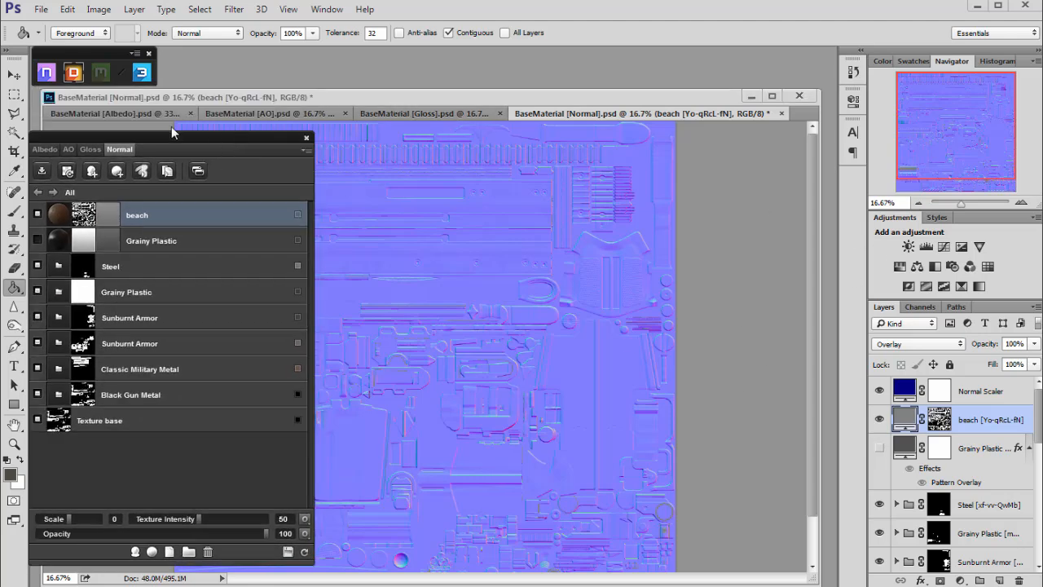
{"action": "left_click", "coordinate": [145, 116]}
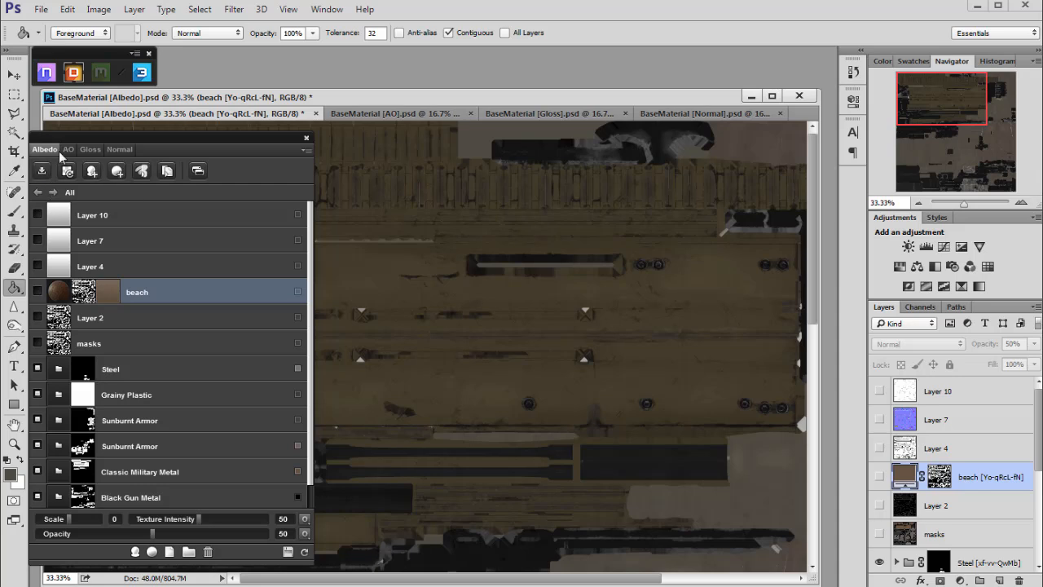
- Open the exporter and set its output path to weapon project > texturing_process > UE_weapon_files2
{"action": "left_click_drag", "start_coordinate": [112, 140], "coordinate": [120, 124]}
{"action": "left_click", "coordinate": [50, 154]}
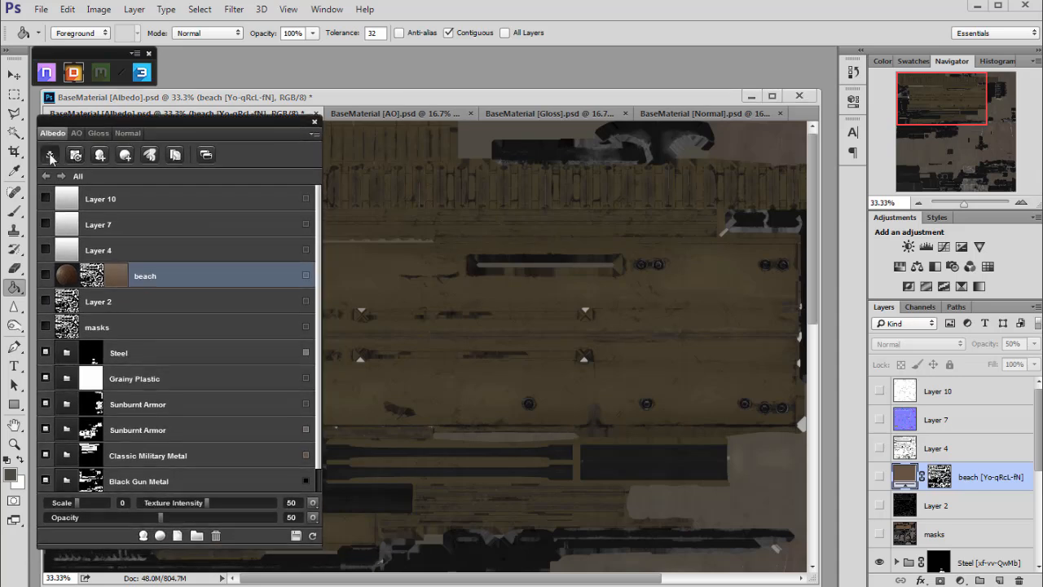
{"action": "left_click_drag", "start_coordinate": [550, 290], "coordinate": [488, 291]}
{"action": "left_click", "coordinate": [558, 318]}
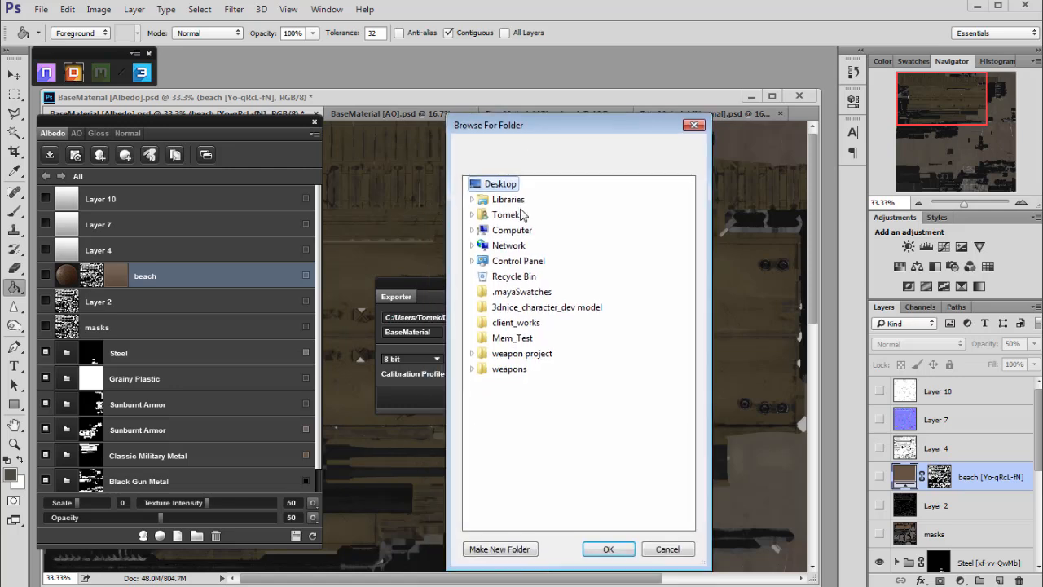
{"action": "left_click", "coordinate": [472, 353]}
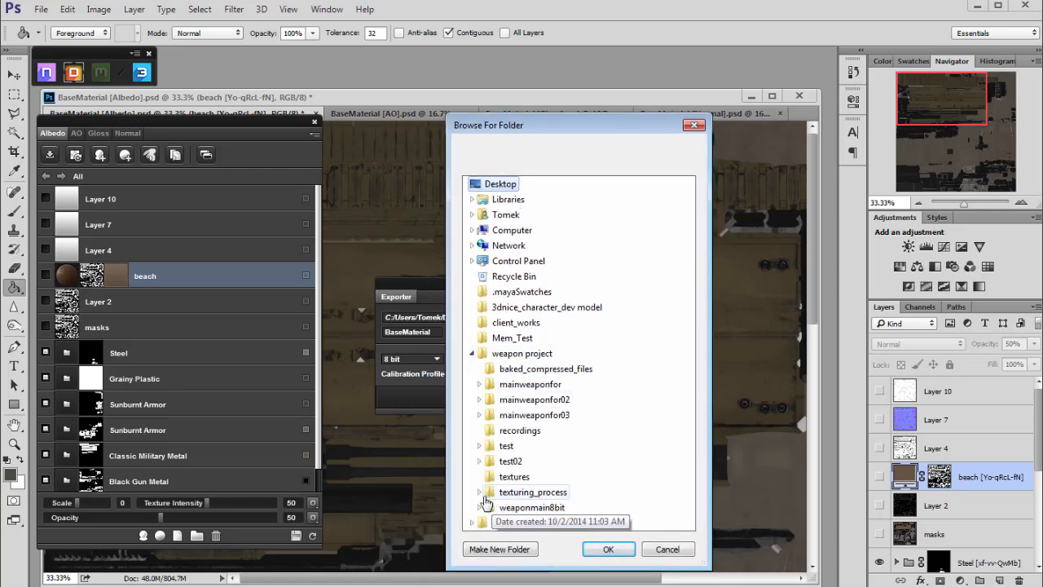
{"action": "left_click", "coordinate": [480, 491]}
{"action": "left_click", "coordinate": [539, 461]}
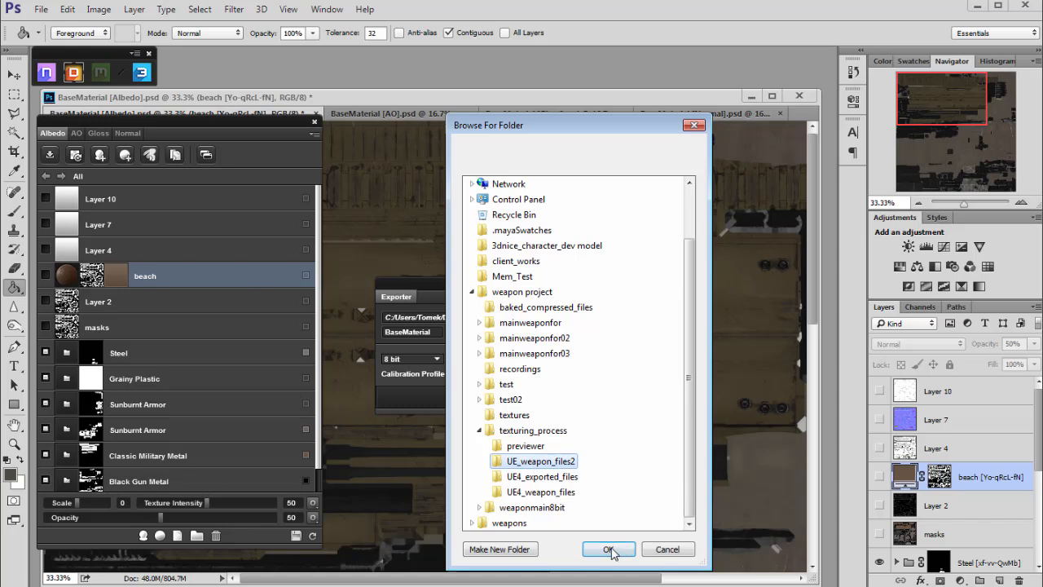
{"action": "left_click", "coordinate": [607, 549]}
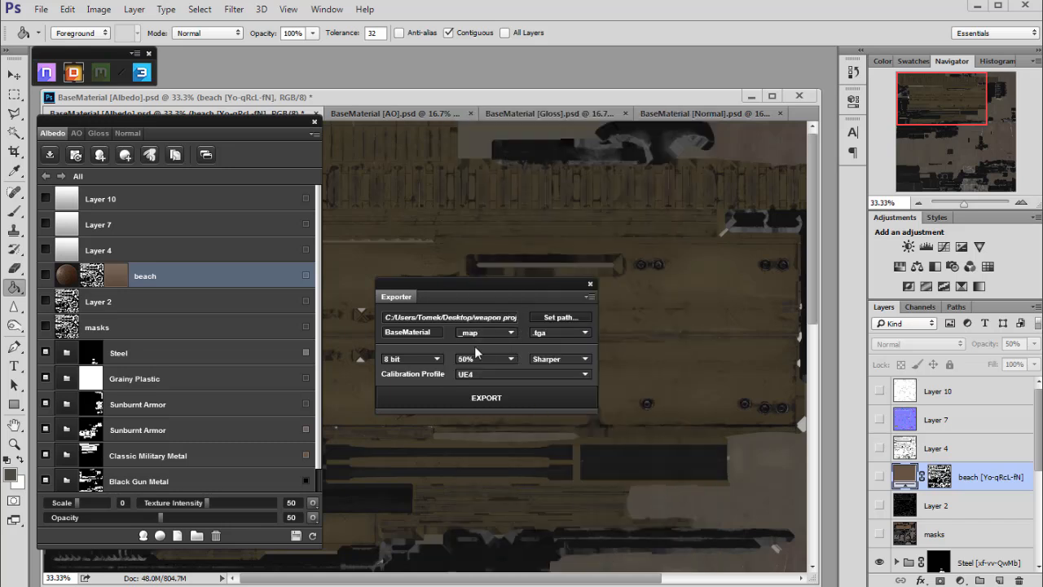
- Export the maps as 8 bit .tga at 50% size with Sharper filtering and the UE4 calibration profile
{"action": "left_click", "coordinate": [503, 365]}
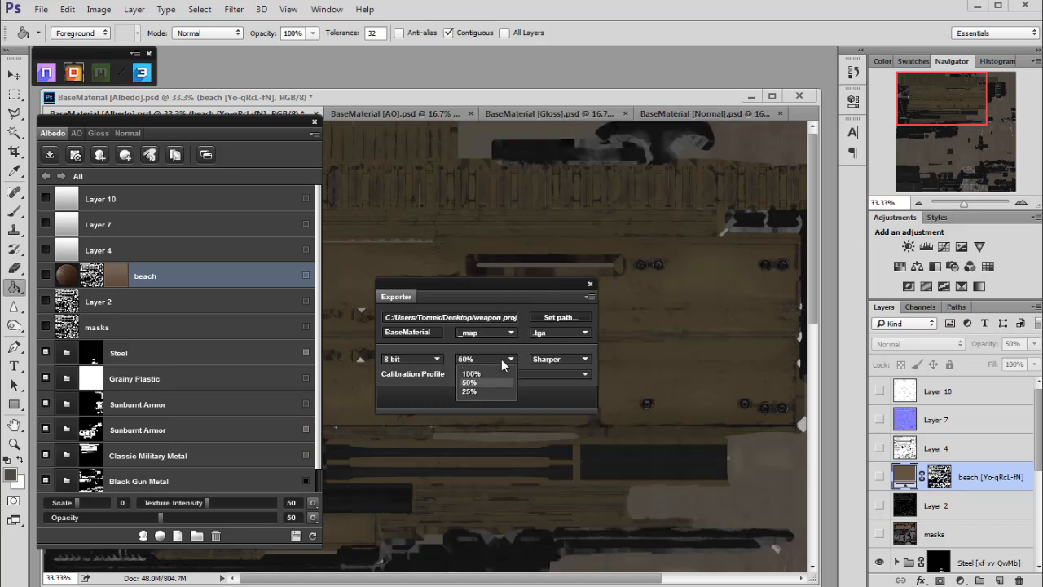
{"action": "left_click", "coordinate": [470, 383]}
{"action": "left_click", "coordinate": [554, 374]}
{"action": "left_click", "coordinate": [562, 395]}
{"action": "left_click", "coordinate": [492, 374]}
{"action": "left_click", "coordinate": [492, 374]}
{"action": "left_click_drag", "start_coordinate": [475, 288], "coordinate": [456, 272]}
{"action": "left_click", "coordinate": [469, 386]}
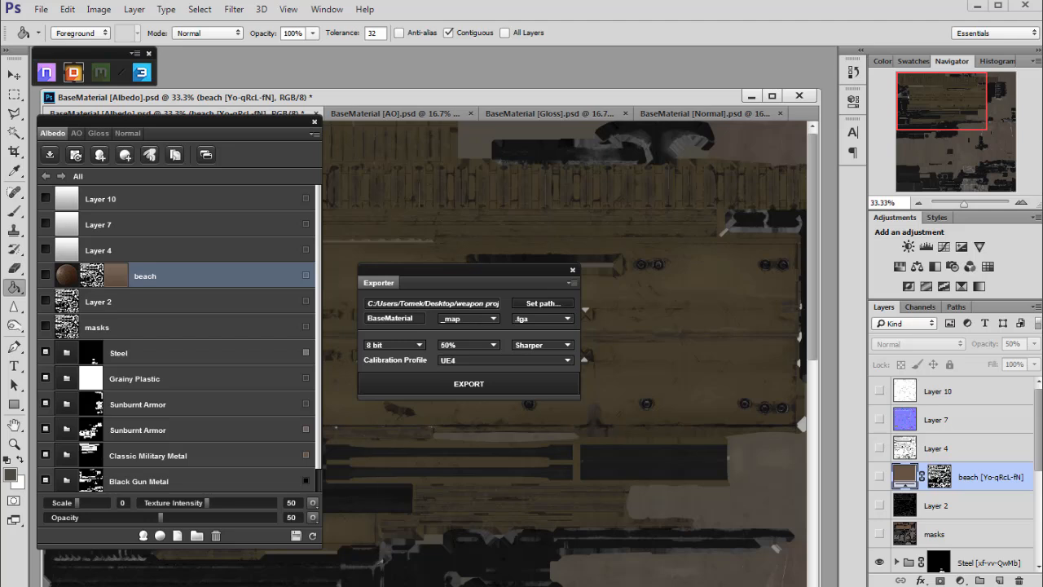
- Open File Explorer and browse to the weapon project's UE_weapon_files2 folder to inspect the exported textures
{"action": "key", "text": "super+e"}
{"action": "left_click_drag", "start_coordinate": [226, 167], "coordinate": [361, 122]}
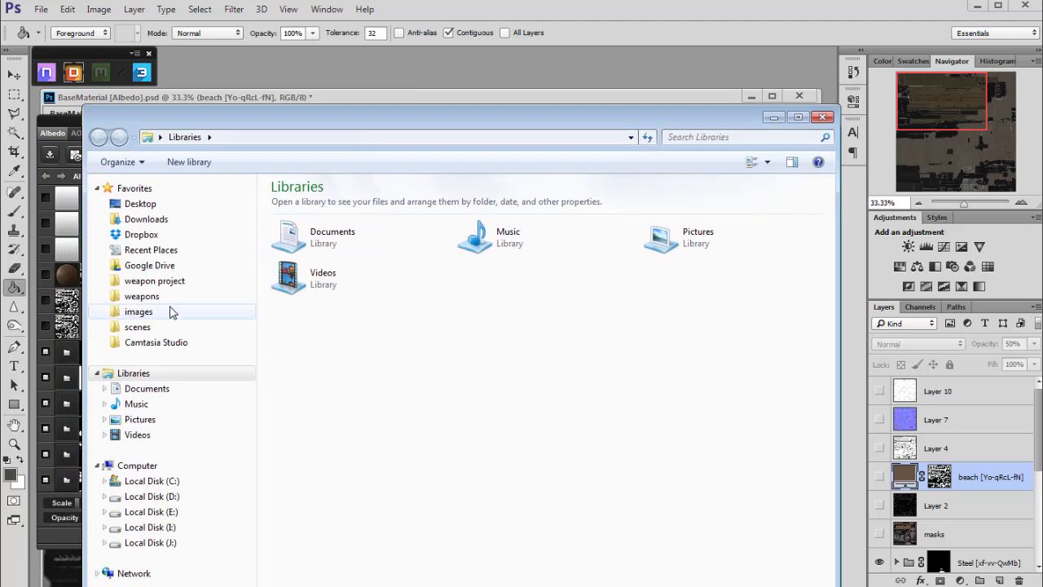
{"action": "left_click", "coordinate": [159, 281]}
{"action": "double_click", "coordinate": [337, 328]}
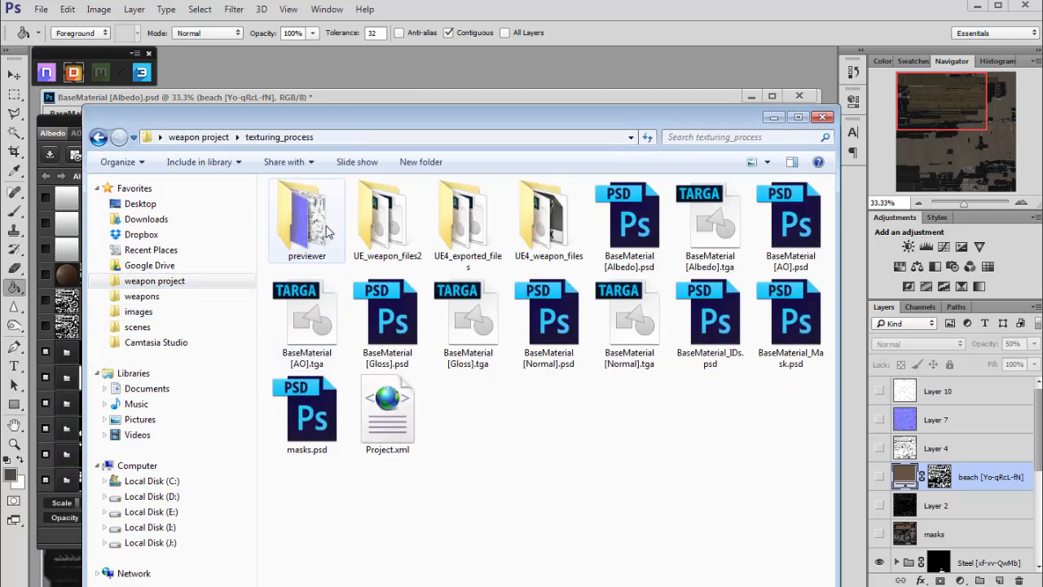
{"action": "double_click", "coordinate": [385, 218]}
{"action": "left_click_drag", "start_coordinate": [84, 585], "coordinate": [127, 504]}
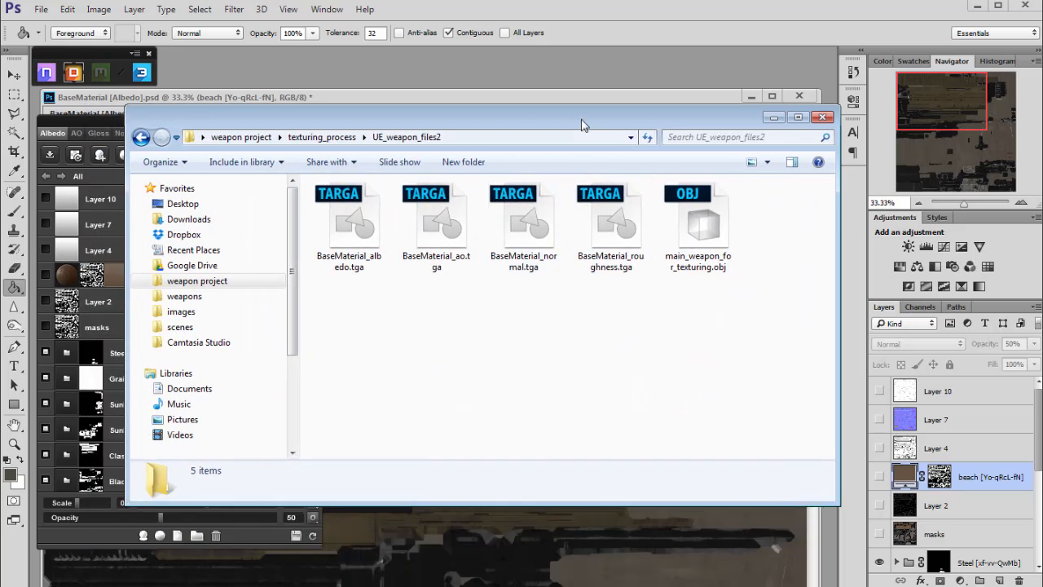
{"action": "left_click_drag", "start_coordinate": [581, 118], "coordinate": [510, 147]}
{"action": "left_click_drag", "start_coordinate": [563, 322], "coordinate": [279, 257]}
{"action": "left_click", "coordinate": [546, 373]}
- Compare the UE4_exported_files and UE4_weapon_files folders with UE_weapon_files2, then close File Explorer
{"action": "left_click", "coordinate": [71, 165]}
{"action": "double_click", "coordinate": [458, 251]}
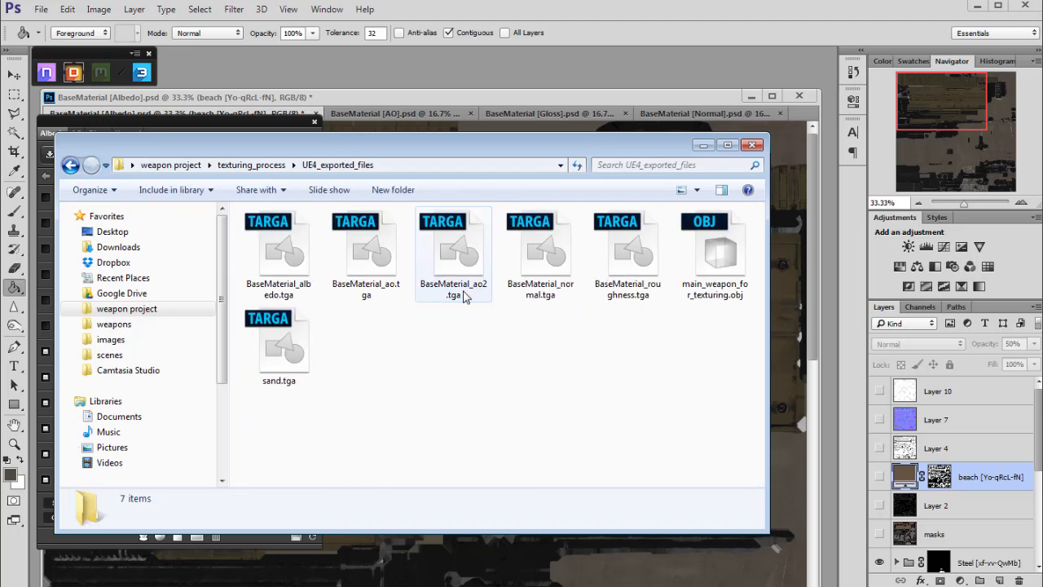
{"action": "key", "text": "BackSpace"}
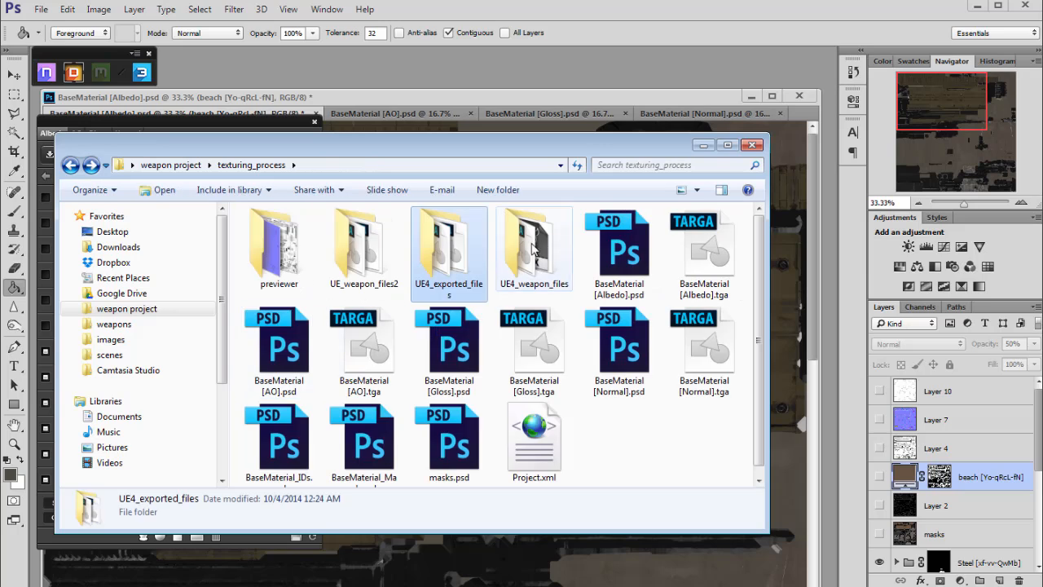
{"action": "double_click", "coordinate": [534, 250]}
{"action": "left_click", "coordinate": [703, 263]}
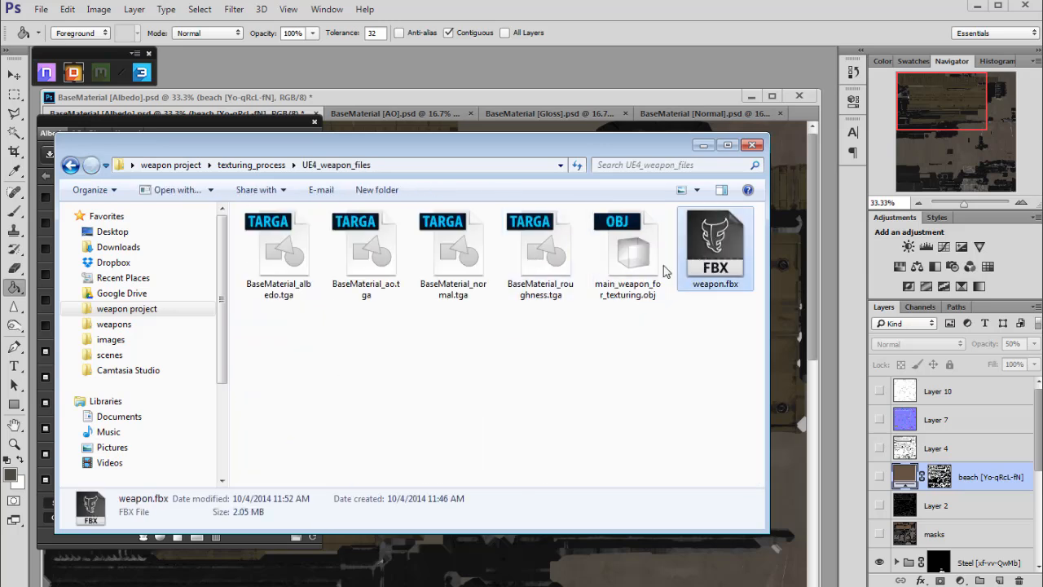
{"action": "left_click", "coordinate": [71, 166]}
{"action": "double_click", "coordinate": [383, 249]}
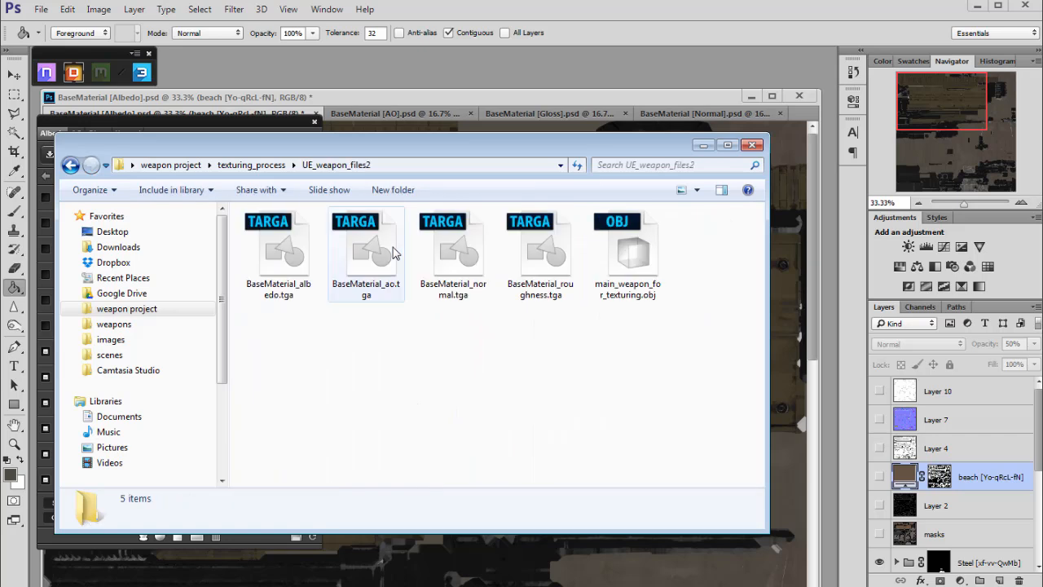
{"action": "right_click", "coordinate": [471, 380]}
{"action": "left_click", "coordinate": [493, 477]}
{"action": "left_click_drag", "start_coordinate": [256, 149], "coordinate": [302, 165]}
{"action": "left_click_drag", "start_coordinate": [688, 161], "coordinate": [656, 163]}
{"action": "left_click", "coordinate": [714, 163]}
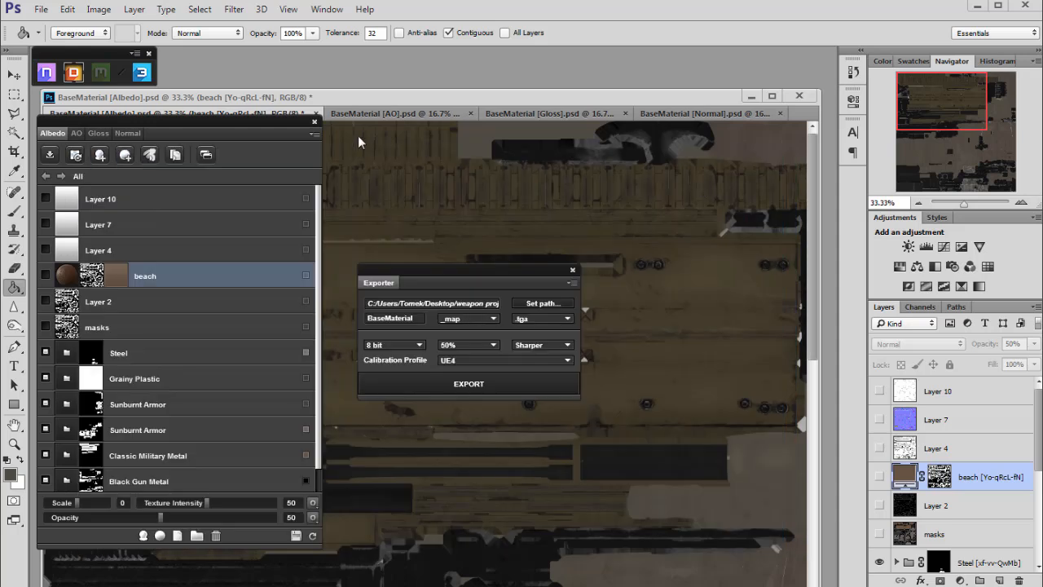
- Close the texturing plugin panels and save the Albedo document
{"action": "left_click", "coordinate": [315, 124]}
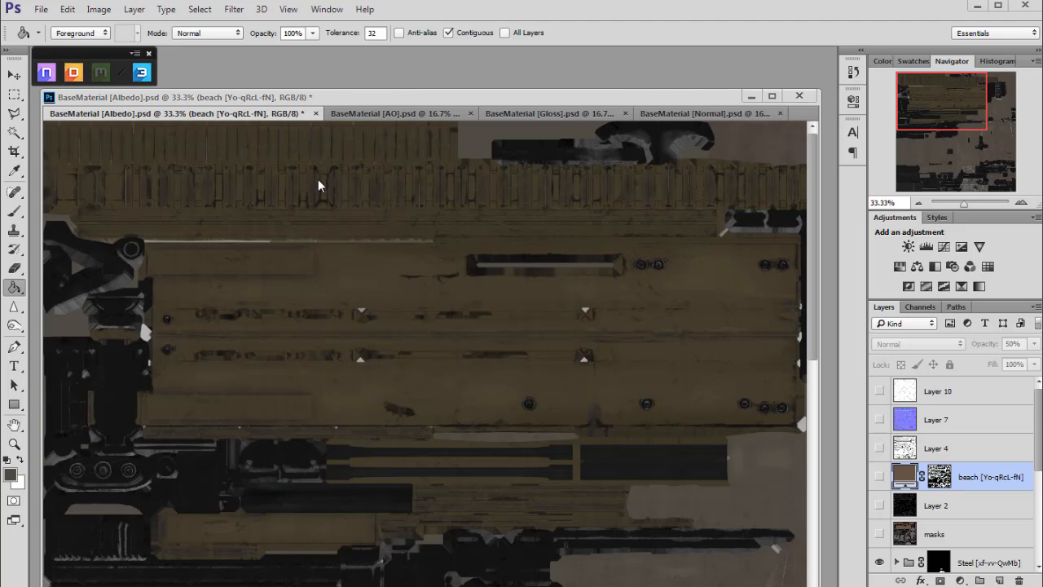
{"action": "left_click", "coordinate": [149, 54]}
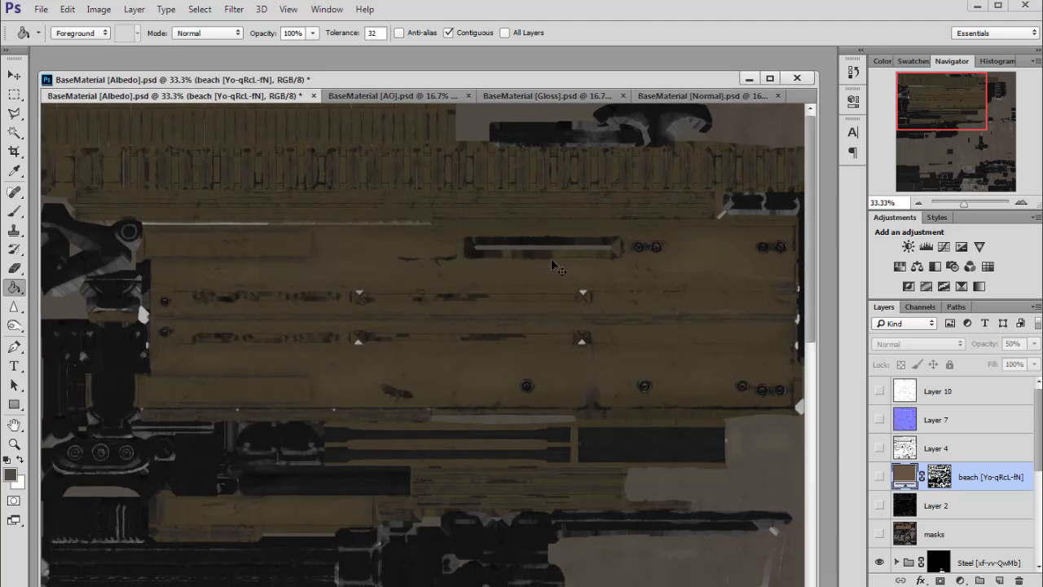
{"action": "key", "text": "ctrl+s"}
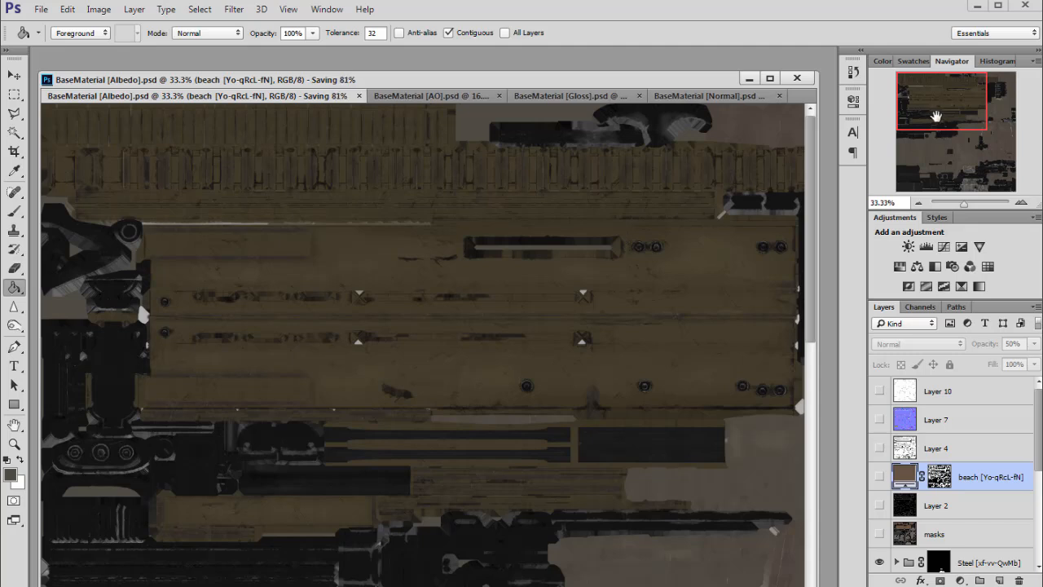
{"action": "left_click_drag", "start_coordinate": [949, 118], "coordinate": [894, 76]}
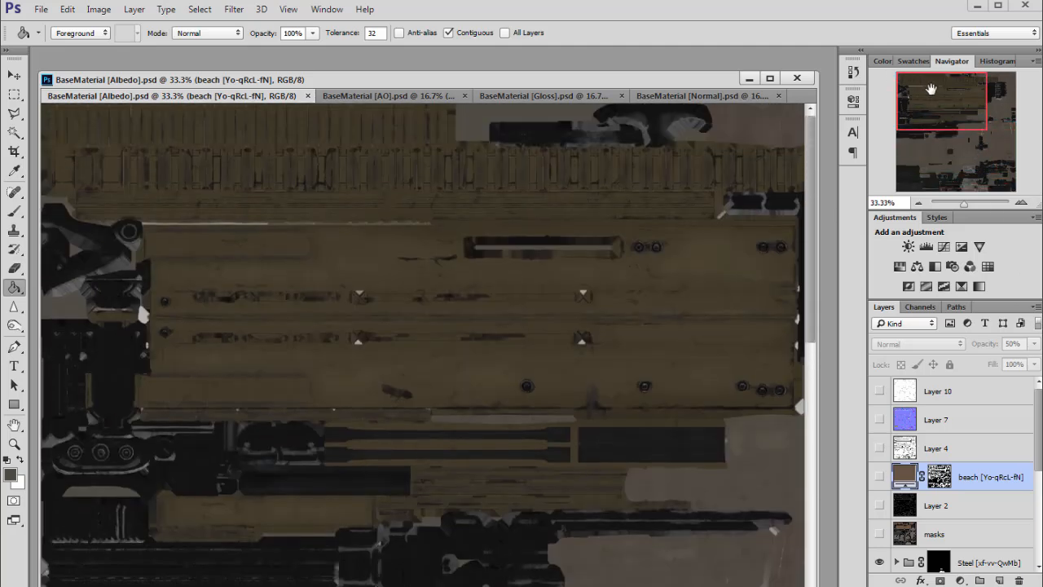
- Create a new document 4096 by 4096 pixels
{"action": "left_click", "coordinate": [41, 9]}
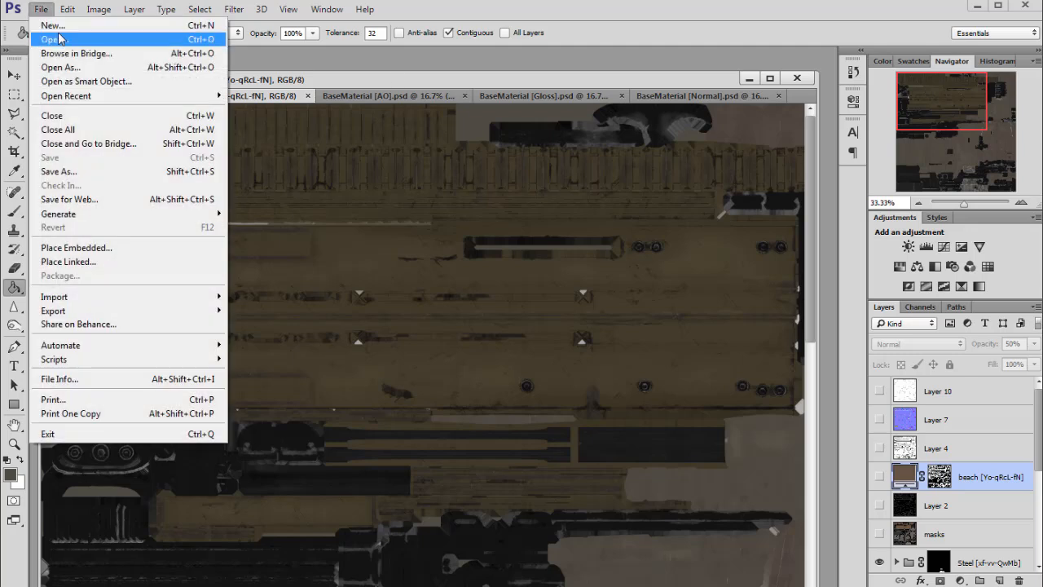
{"action": "key", "text": "ctrl+n"}
{"action": "double_click", "coordinate": [415, 223]}
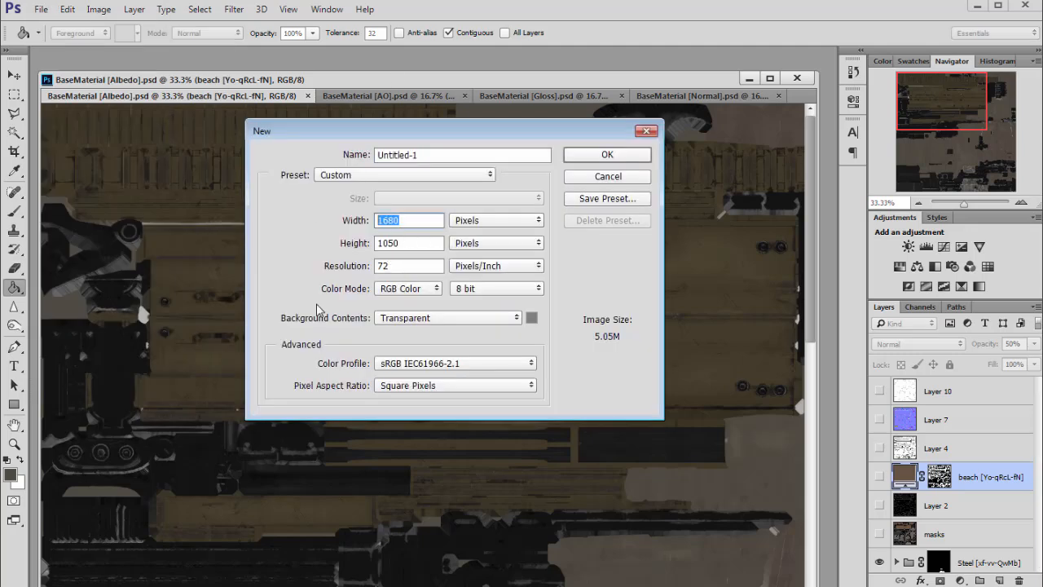
{"action": "type", "text": "4096"}
{"action": "key", "text": "Tab"}
{"action": "type", "text": "4096"}
{"action": "key", "text": "Return"}
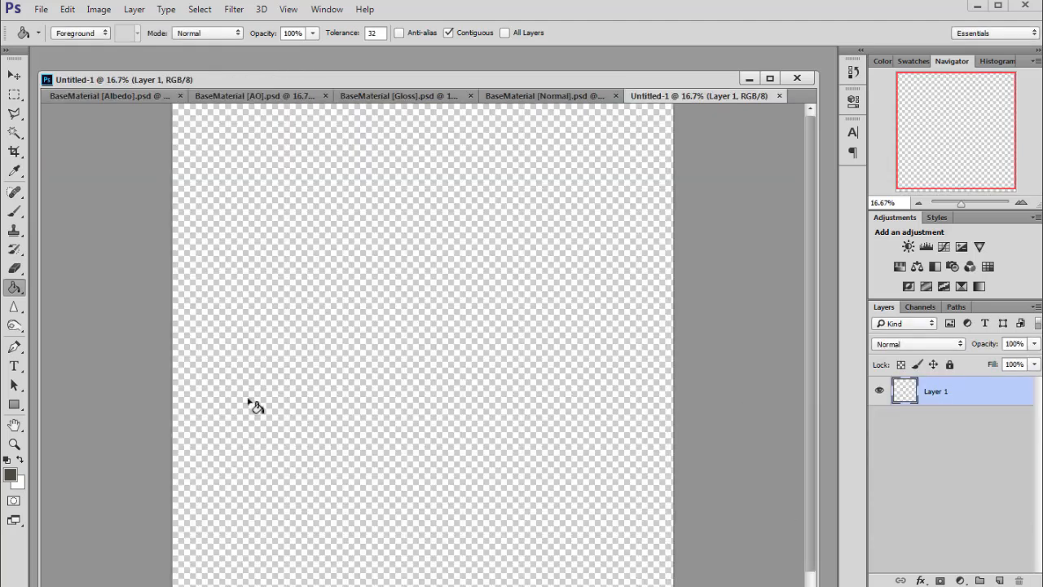
- Fill the new canvas with white and add a new empty layer above it
{"action": "left_click", "coordinate": [19, 460]}
{"action": "left_click", "coordinate": [523, 370]}
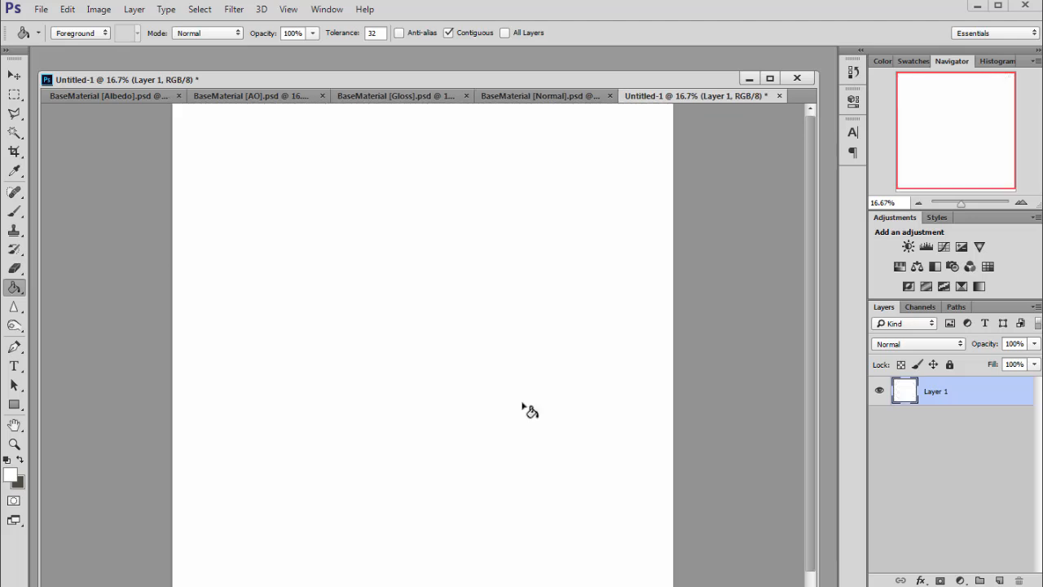
{"action": "left_click", "coordinate": [999, 579]}
- Switch back to the Albedo document
{"action": "left_click_drag", "start_coordinate": [618, 72], "coordinate": [614, 55]}
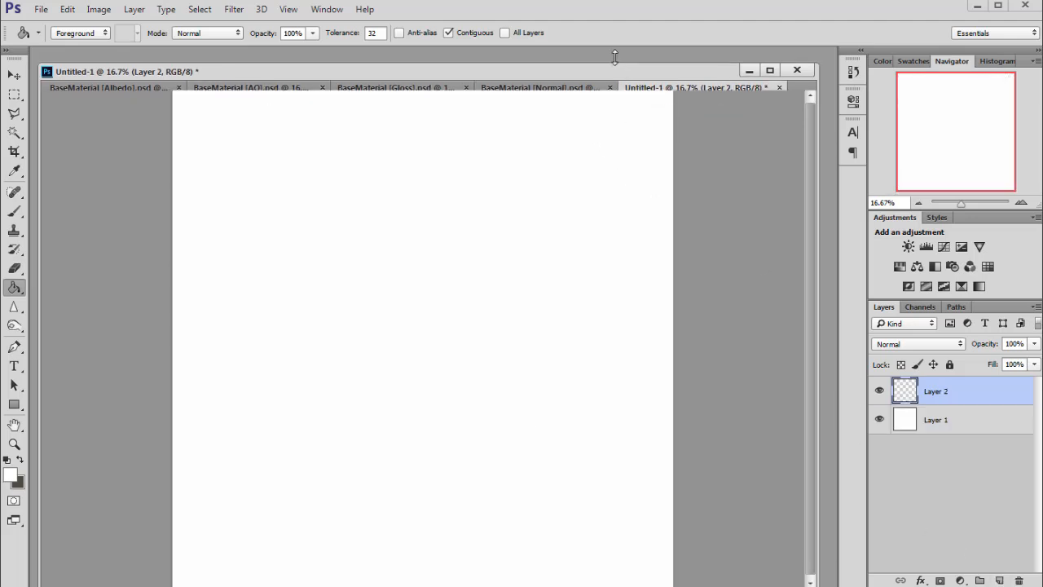
{"action": "left_click", "coordinate": [107, 76]}
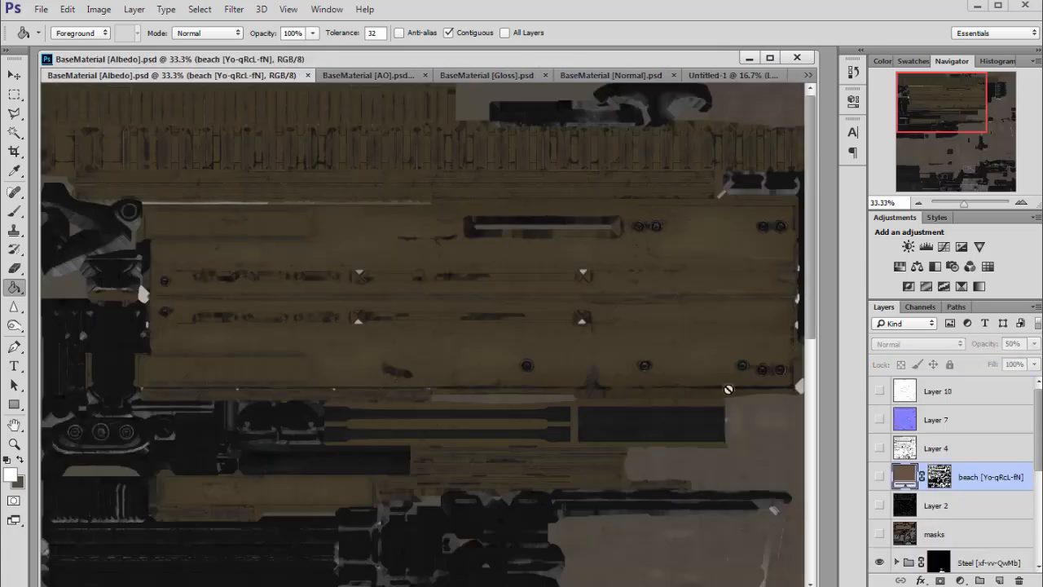
- Load the Classic Military material's layer mask as a selection
{"action": "left_click_drag", "start_coordinate": [958, 115], "coordinate": [929, 110]}
{"action": "left_click_drag", "start_coordinate": [1038, 420], "coordinate": [1034, 522]}
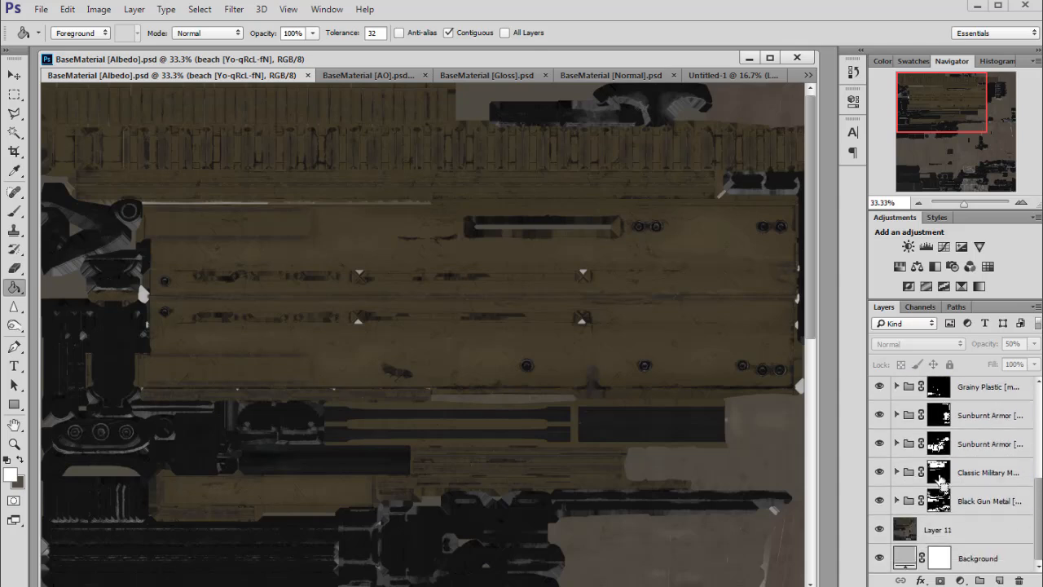
{"action": "left_click", "coordinate": [880, 472]}
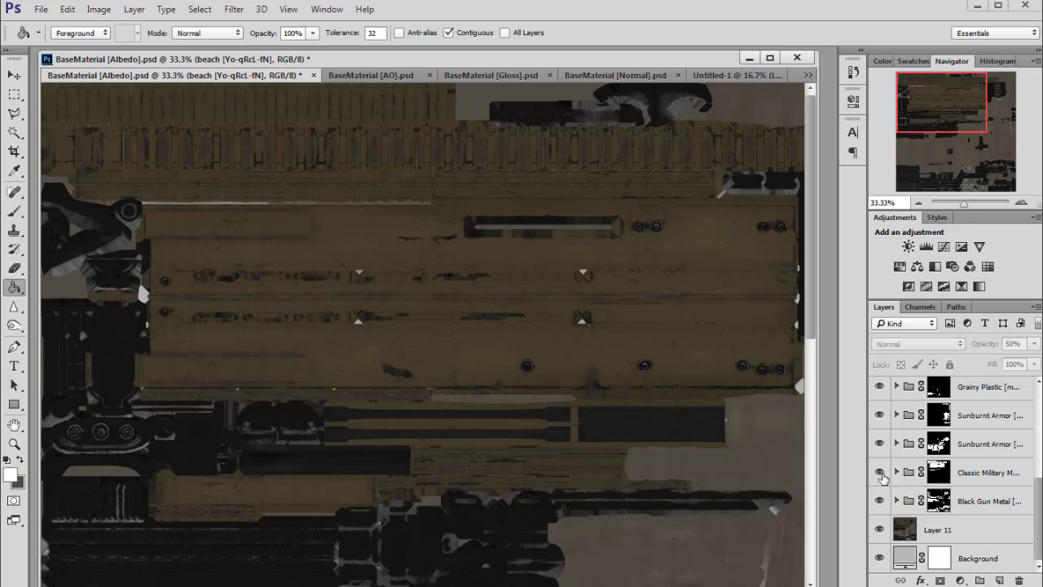
{"action": "left_click", "coordinate": [880, 443]}
{"action": "left_click", "coordinate": [938, 472], "text": "ctrl"}
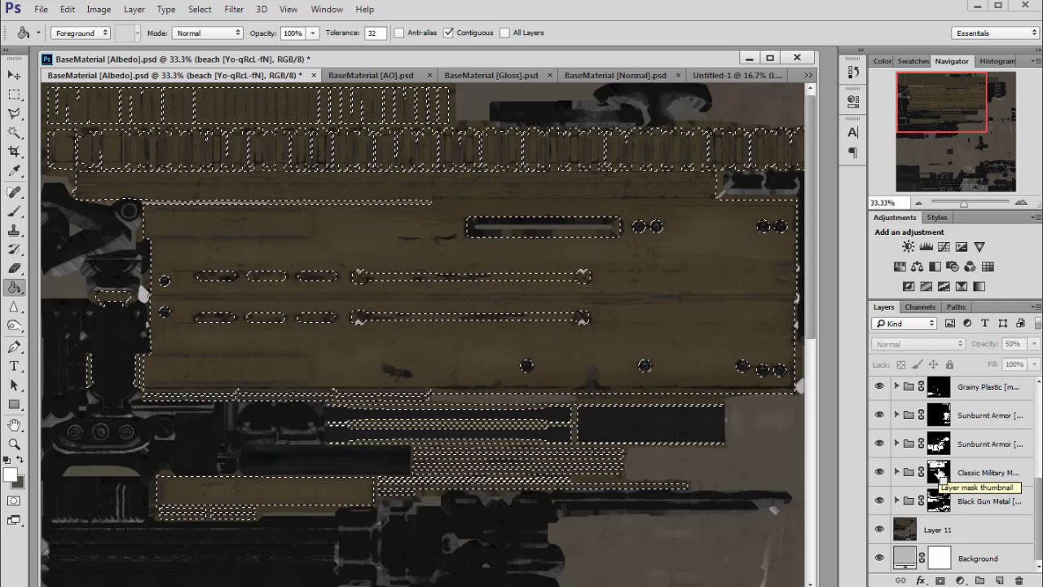
- Add a new layer above Layer 10 and fill the Classic Military selection with black
{"action": "left_click", "coordinate": [1022, 203]}
{"action": "left_click", "coordinate": [1021, 203]}
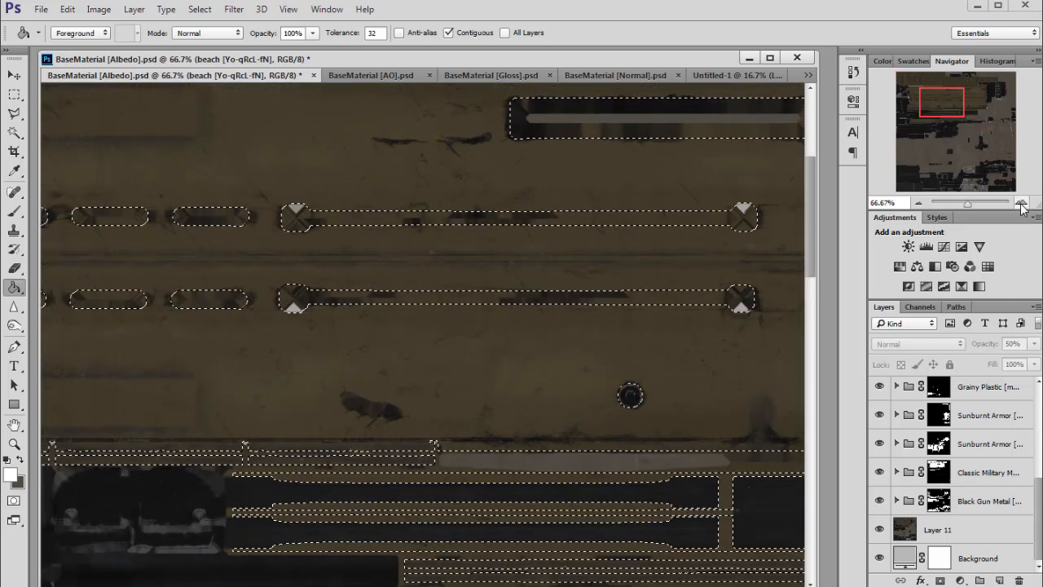
{"action": "left_click", "coordinate": [1022, 203]}
{"action": "left_click_drag", "start_coordinate": [959, 112], "coordinate": [939, 96]}
{"action": "left_click", "coordinate": [918, 202]}
{"action": "left_click", "coordinate": [918, 202]}
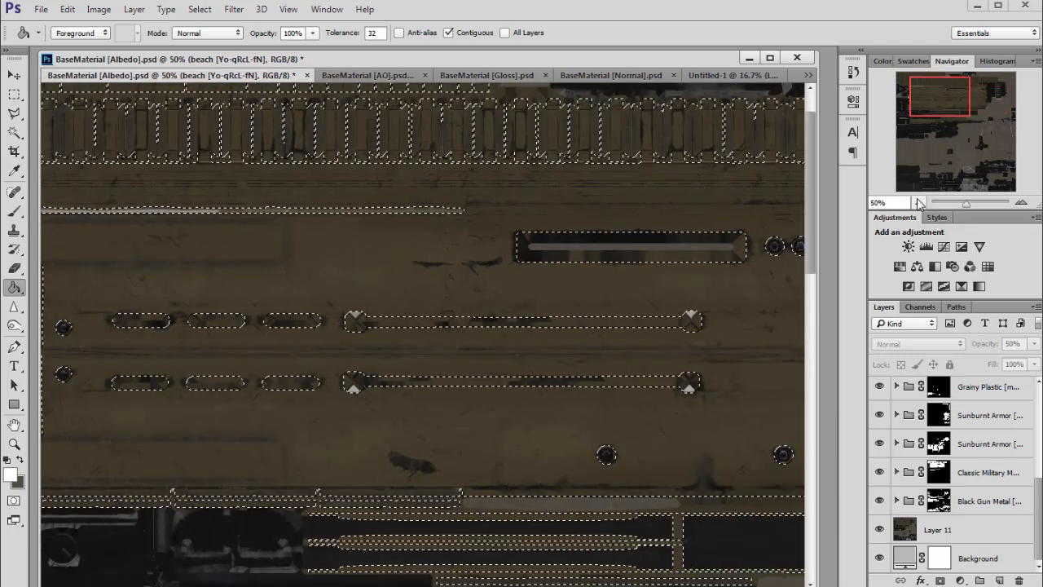
{"action": "left_click", "coordinate": [918, 202]}
{"action": "left_click", "coordinate": [919, 202]}
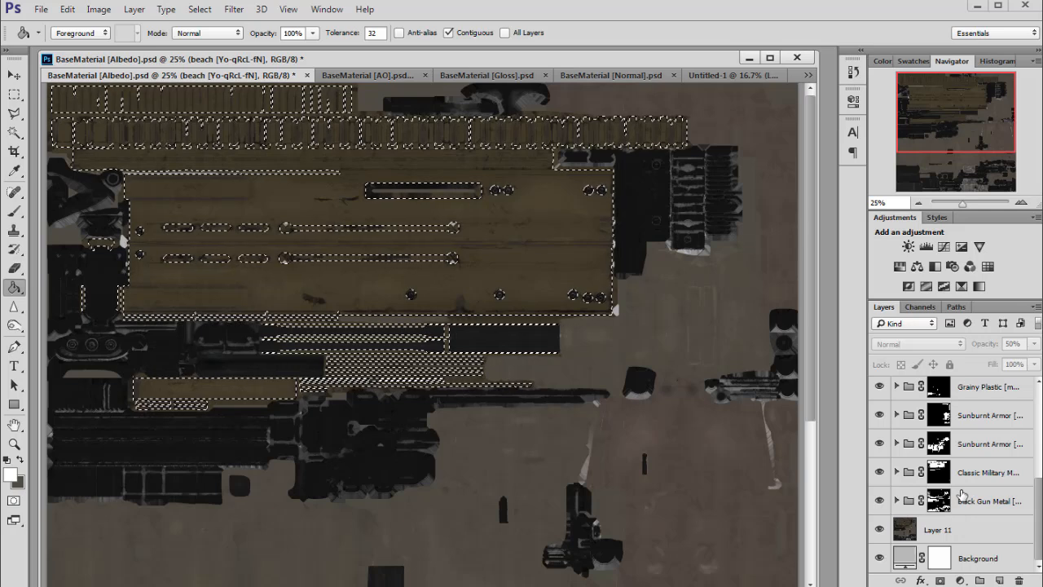
{"action": "scroll", "coordinate": [958, 480], "scroll_direction": "up", "scroll_amount": 5}
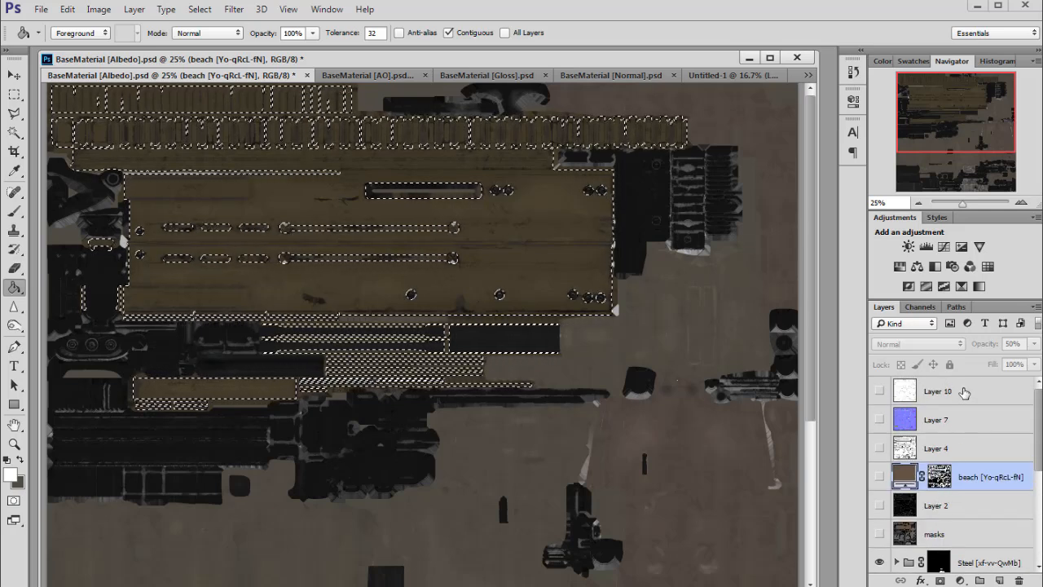
{"action": "left_click", "coordinate": [964, 392]}
{"action": "left_click", "coordinate": [999, 580]}
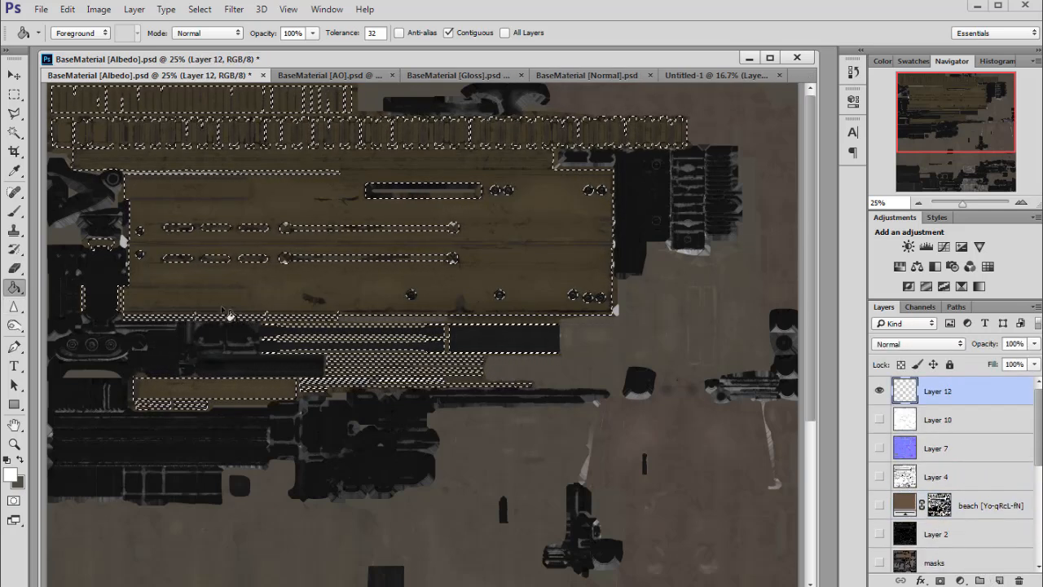
{"action": "key", "text": "x"}
{"action": "left_click", "coordinate": [11, 475]}
{"action": "left_click", "coordinate": [405, 201]}
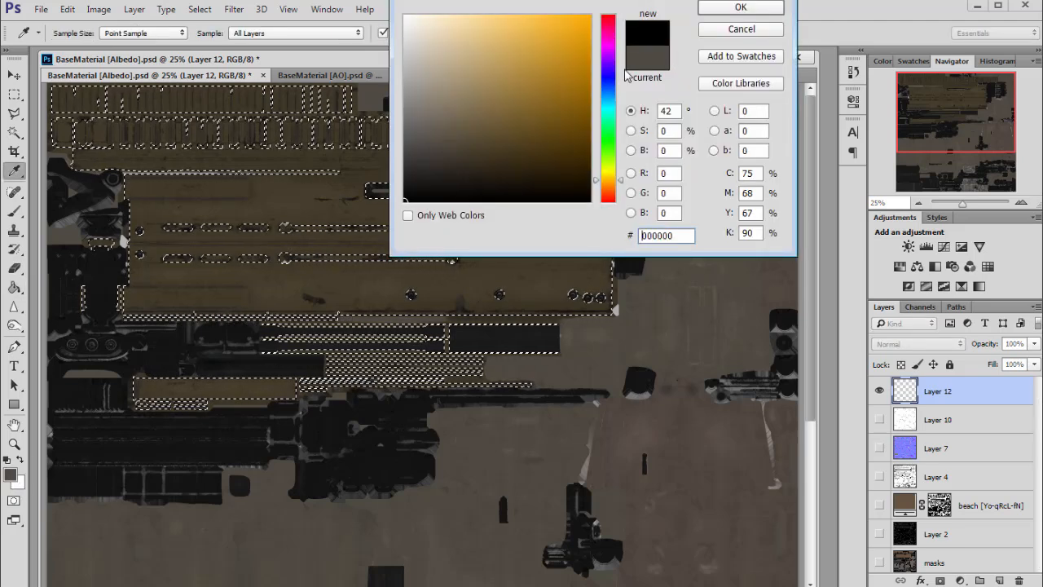
{"action": "left_click", "coordinate": [742, 9]}
{"action": "key", "text": "alt+BackSpace"}
{"action": "key", "text": "m"}
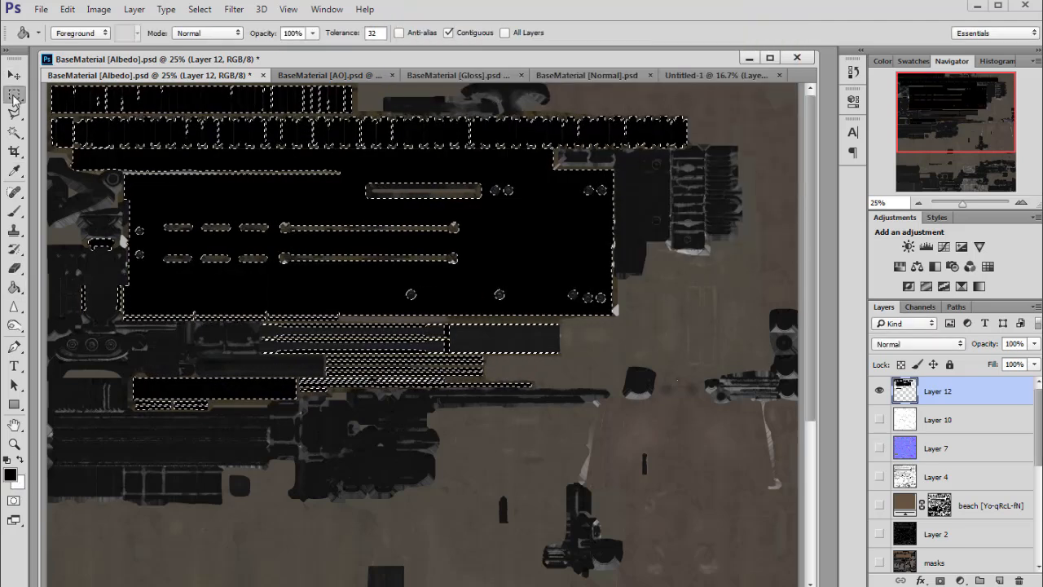
- Toggle the black fill layer's visibility to compare, leaving it hidden
{"action": "left_click", "coordinate": [880, 391]}
{"action": "left_click", "coordinate": [880, 391]}
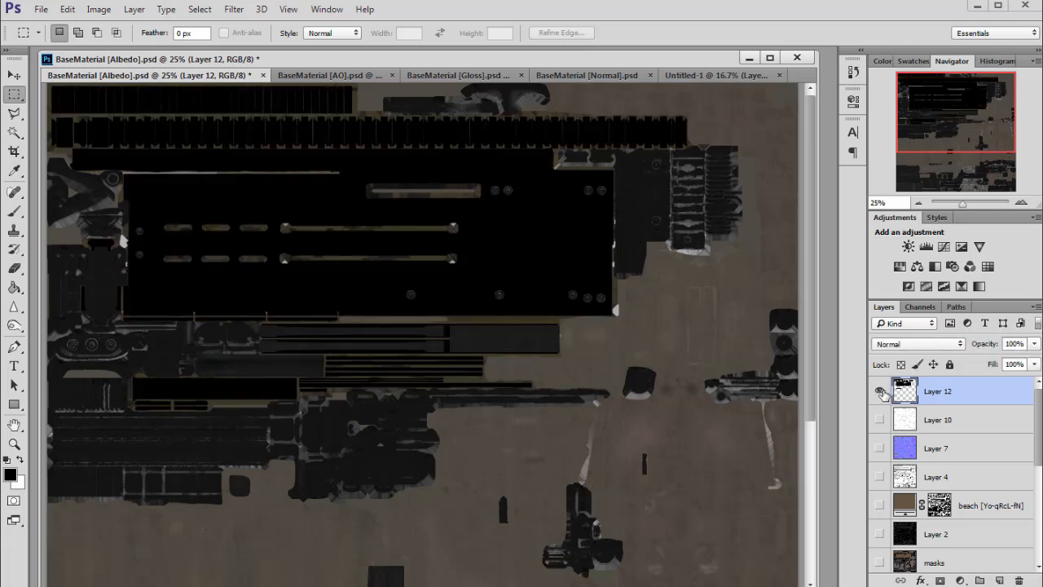
{"action": "left_click", "coordinate": [879, 391]}
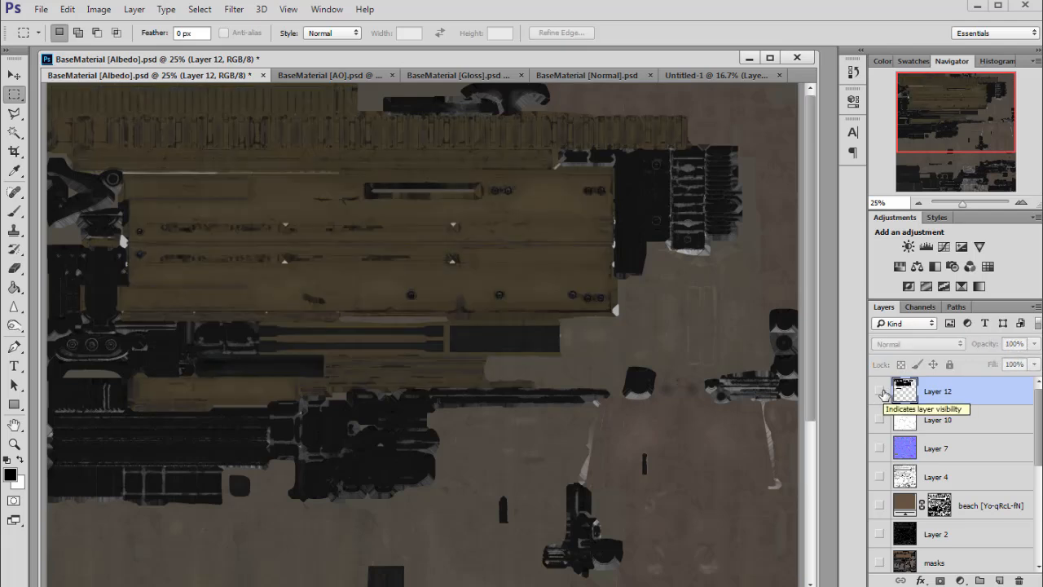
{"action": "left_click", "coordinate": [880, 391]}
{"action": "left_click", "coordinate": [880, 391]}
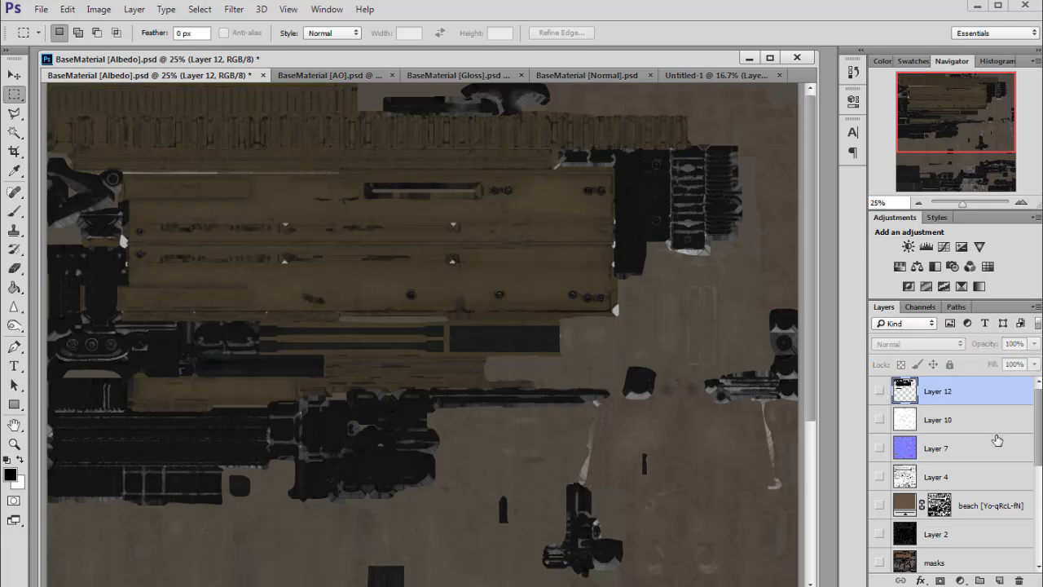
- Load the Sunburnt Armor material's layer mask as a selection
{"action": "scroll", "coordinate": [979, 487], "scroll_direction": "down", "scroll_amount": 5}
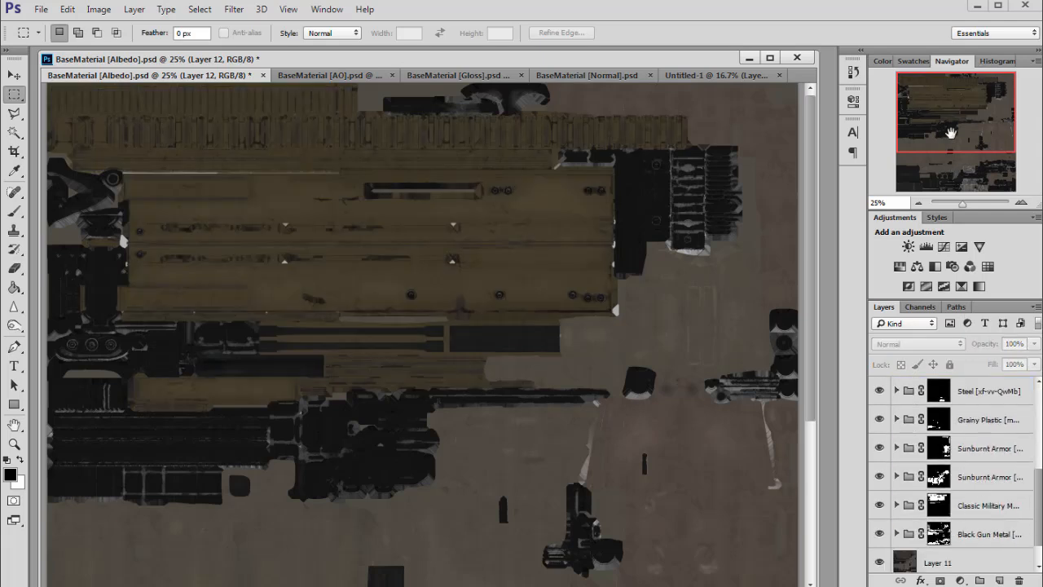
{"action": "left_click_drag", "start_coordinate": [951, 133], "coordinate": [967, 160]}
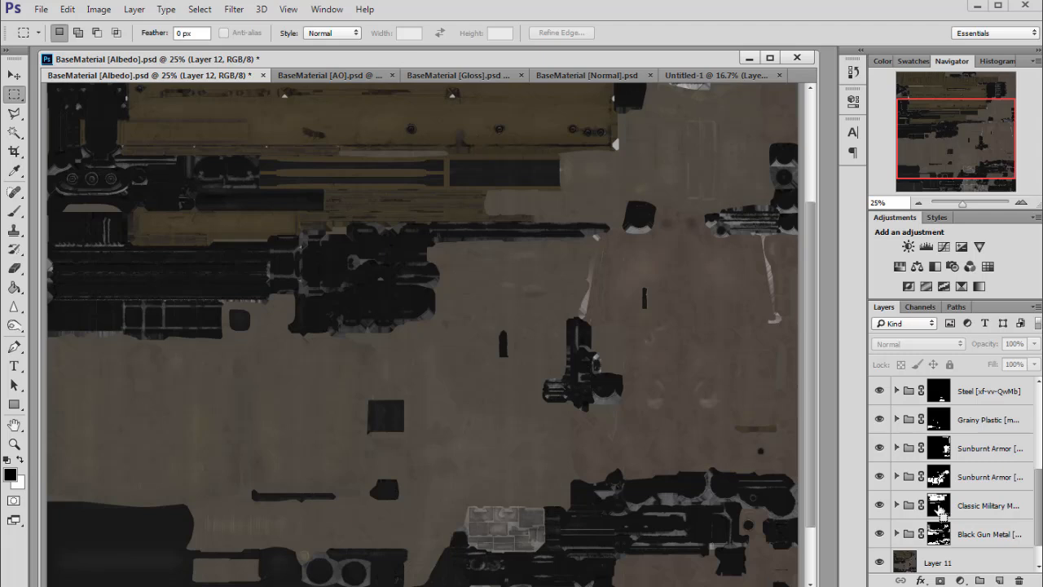
{"action": "left_click", "coordinate": [940, 507], "text": "ctrl"}
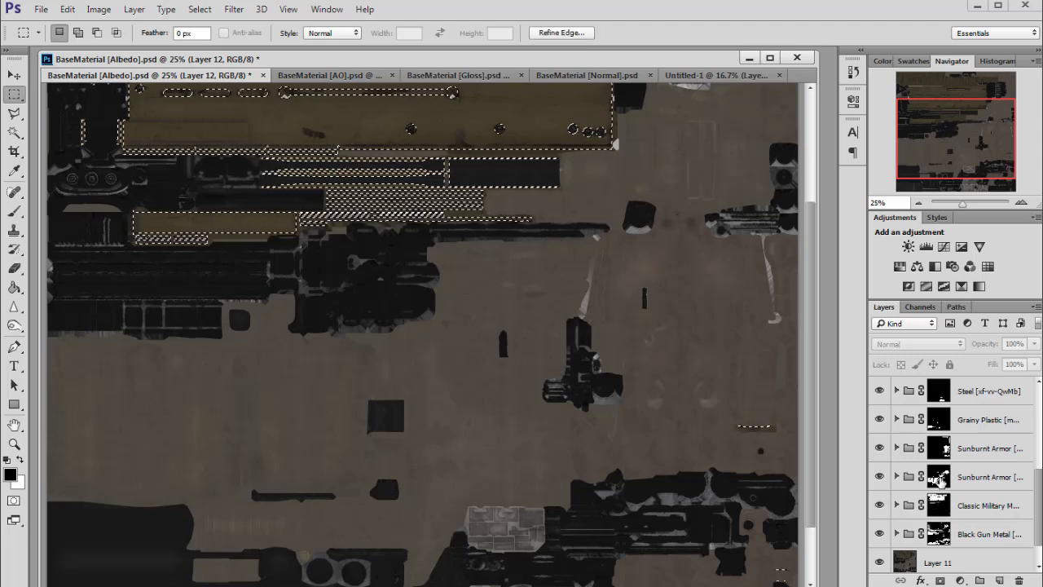
{"action": "left_click", "coordinate": [938, 479]}
{"action": "left_click", "coordinate": [938, 479], "text": "ctrl"}
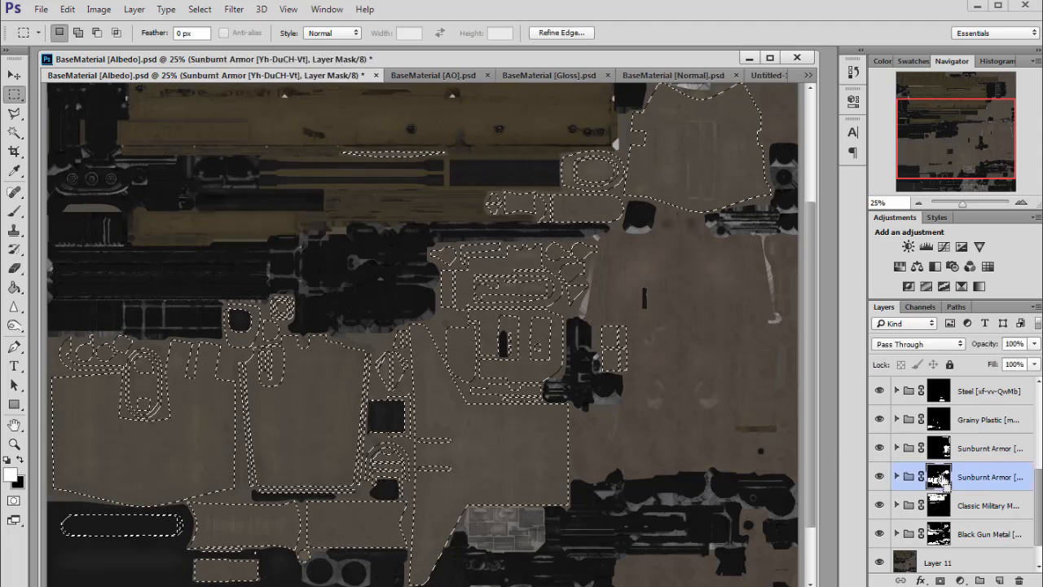
- Fill the selection with black on a new layer above Layer 12, deselect, and hide the layer
{"action": "left_click_drag", "start_coordinate": [1038, 492], "coordinate": [1038, 404]}
{"action": "left_click", "coordinate": [967, 401]}
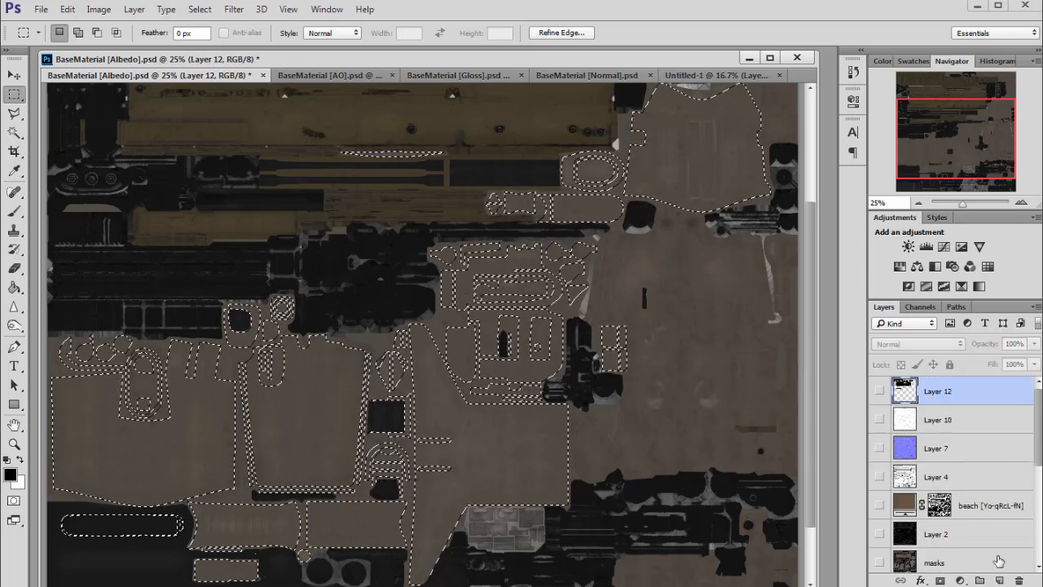
{"action": "left_click", "coordinate": [999, 580]}
{"action": "key", "text": "g"}
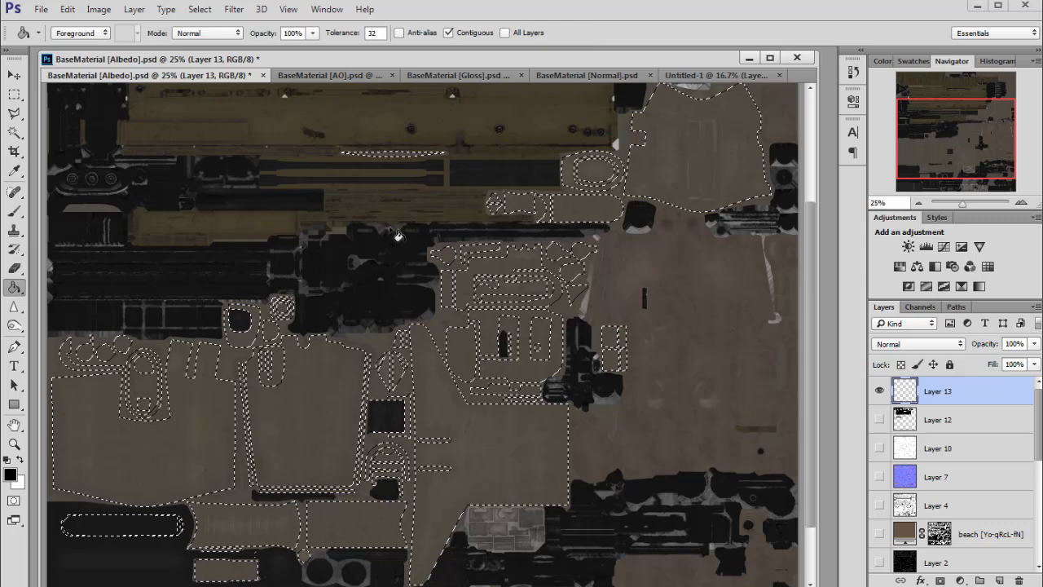
{"action": "left_click", "coordinate": [451, 418]}
{"action": "left_click", "coordinate": [13, 94]}
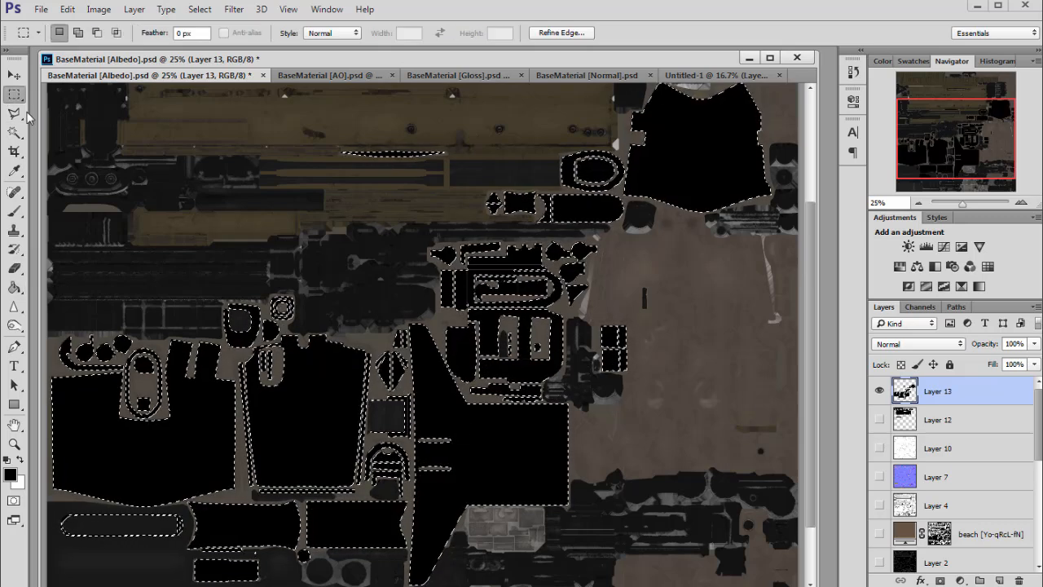
{"action": "key", "text": "ctrl+d"}
{"action": "left_click", "coordinate": [879, 391]}
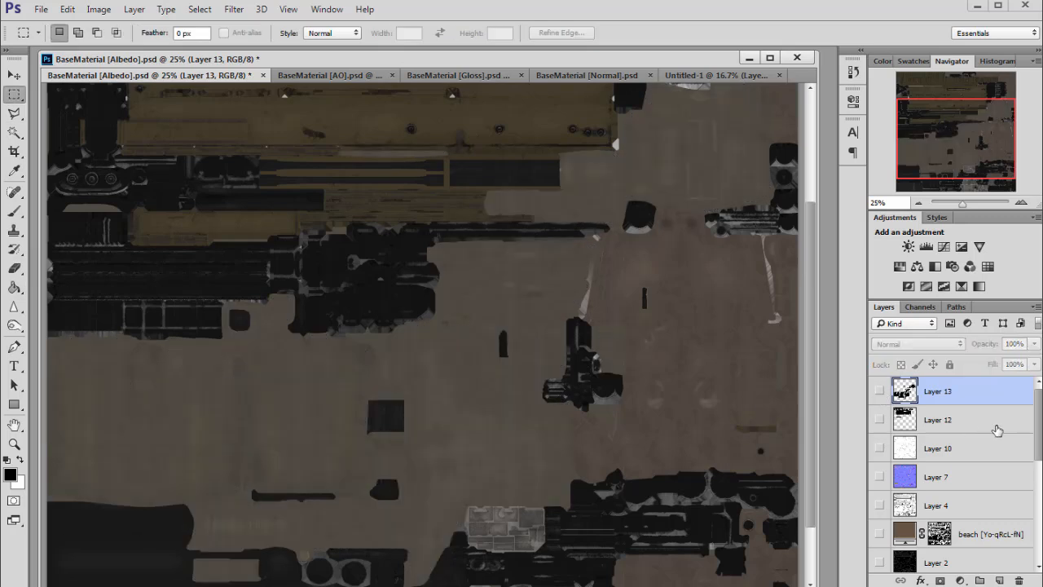
- Load the second Sunburnt Armor mask as a selection and fill it with black on a new top layer
{"action": "left_click_drag", "start_coordinate": [1040, 410], "coordinate": [1039, 487]}
{"action": "left_click", "coordinate": [939, 471], "text": "ctrl"}
{"action": "mouse_move", "coordinate": [966, 156]}
{"action": "left_mouse_down"}
{"action": "mouse_move", "coordinate": [966, 169]}
{"action": "mouse_move", "coordinate": [965, 141]}
{"action": "left_mouse_up"}
{"action": "scroll", "coordinate": [942, 442], "scroll_direction": "up", "scroll_amount": 5}
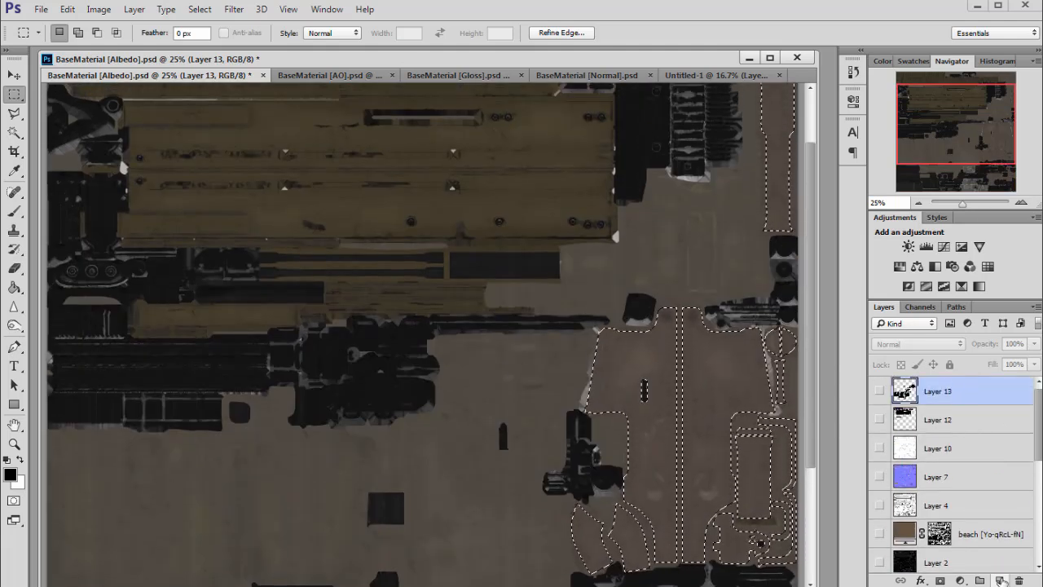
{"action": "left_click", "coordinate": [999, 579]}
{"action": "key", "text": "g"}
{"action": "left_click", "coordinate": [610, 360]}
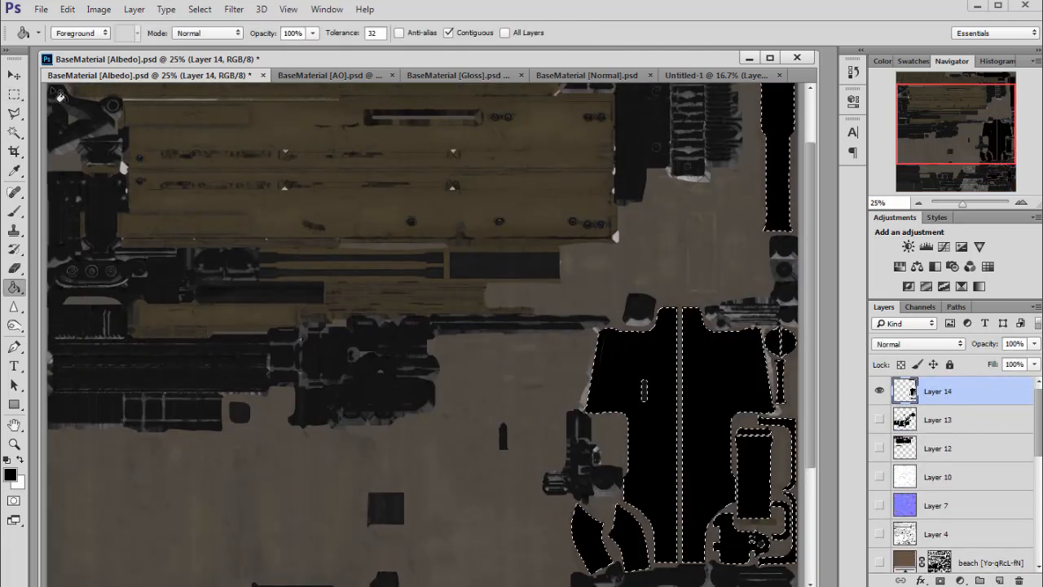
{"action": "key", "text": "m"}
{"action": "key", "text": "ctrl+d"}
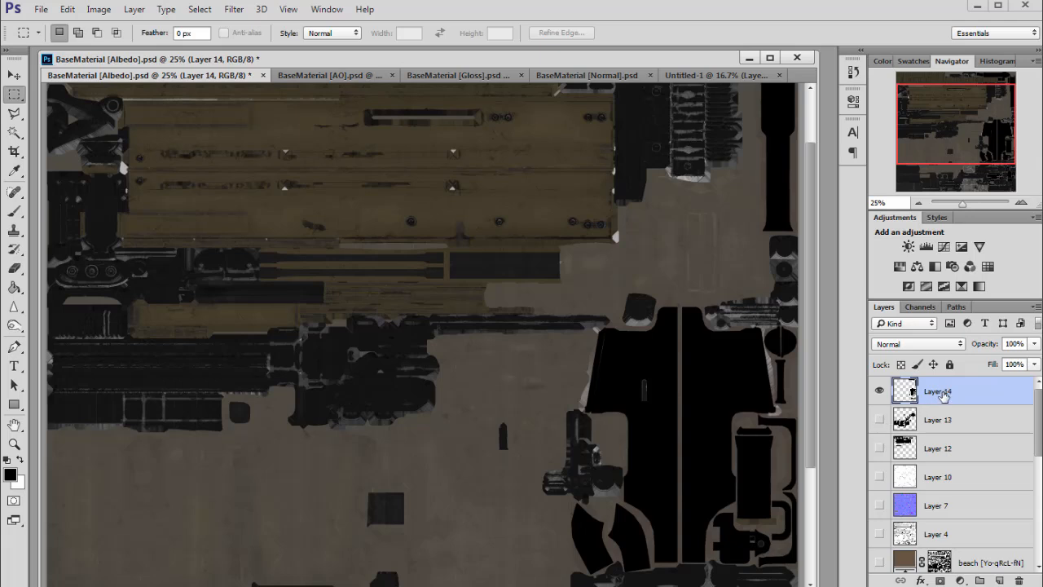
- Show the three black fill layers and select Layer 12 through Layer 14
{"action": "left_click_drag", "start_coordinate": [953, 137], "coordinate": [953, 138]}
{"action": "left_click", "coordinate": [879, 447]}
{"action": "left_click", "coordinate": [937, 448]}
{"action": "left_click", "coordinate": [937, 391], "text": "shift"}
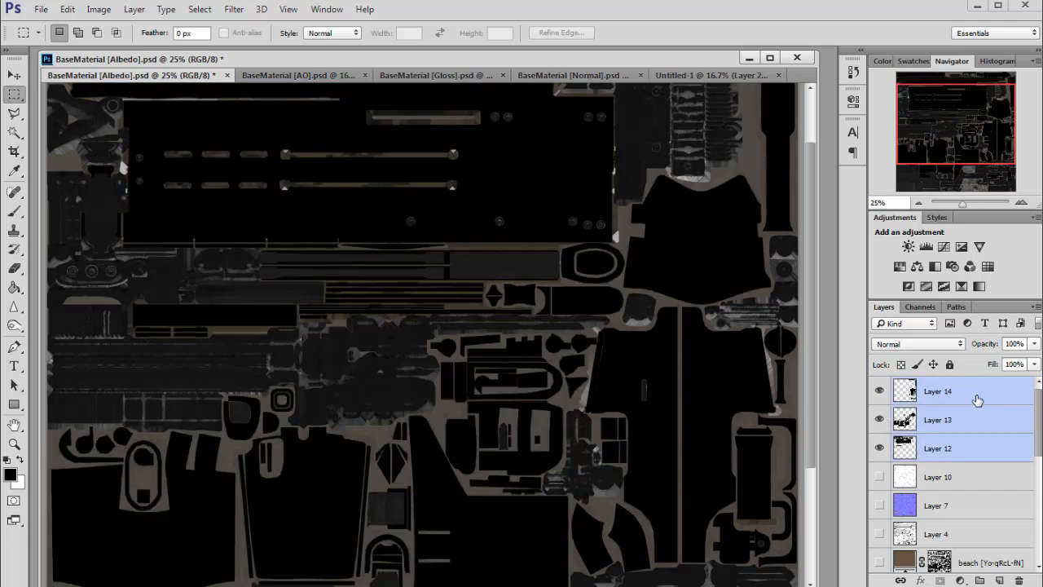
- Duplicate the three selected layers into the Untitled-1 document
{"action": "right_click", "coordinate": [978, 419]}
{"action": "left_click", "coordinate": [1014, 240]}
{"action": "left_click", "coordinate": [546, 259]}
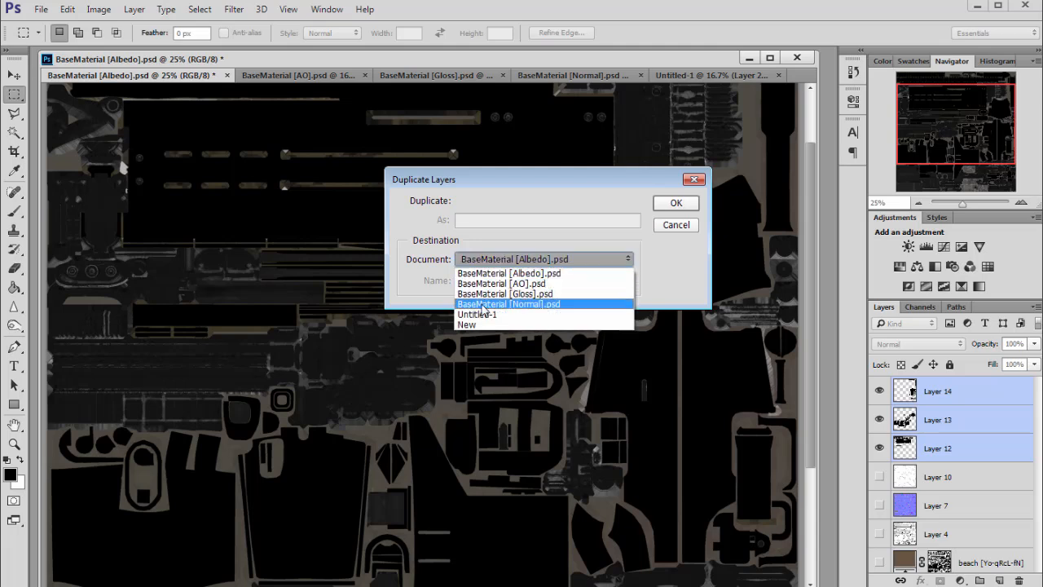
{"action": "left_click", "coordinate": [481, 314]}
{"action": "left_click", "coordinate": [675, 203]}
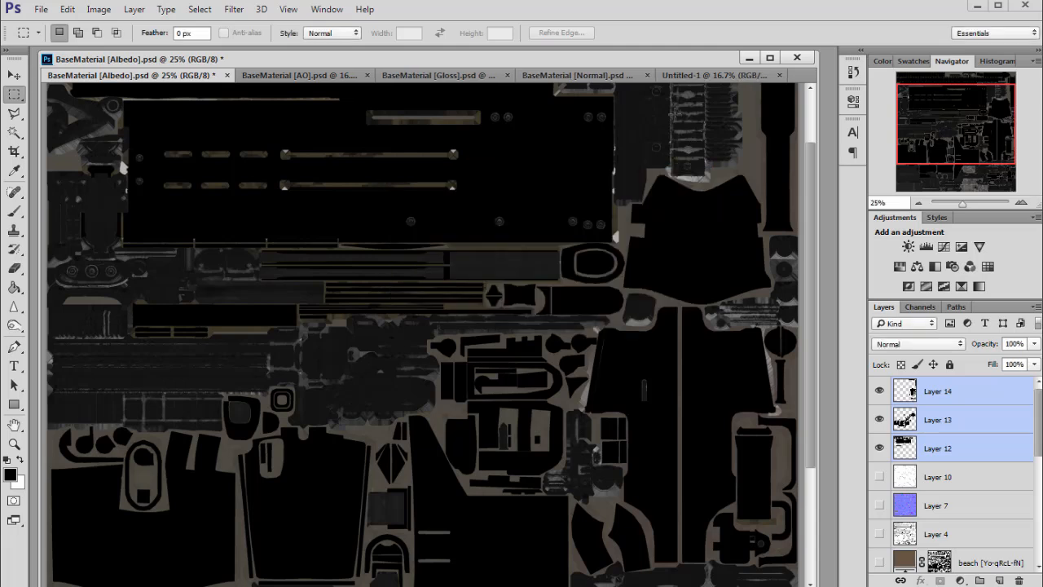
- Switch to the Untitled-1 document and inspect the duplicated black mask layers at different zoom levels
{"action": "left_click", "coordinate": [717, 75]}
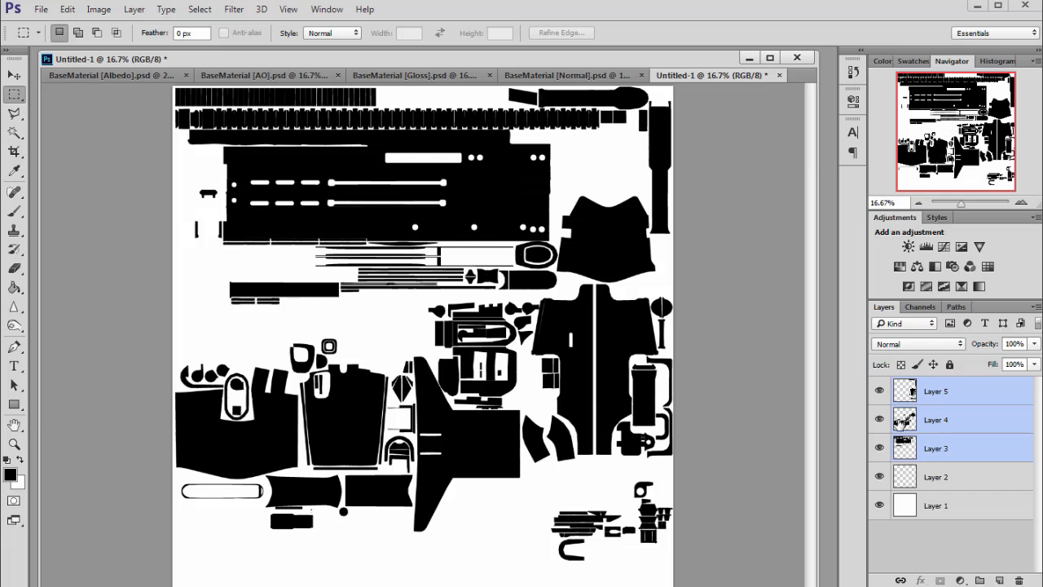
{"action": "left_click_drag", "start_coordinate": [818, 585], "coordinate": [794, 572]}
{"action": "left_click_drag", "start_coordinate": [968, 127], "coordinate": [966, 122]}
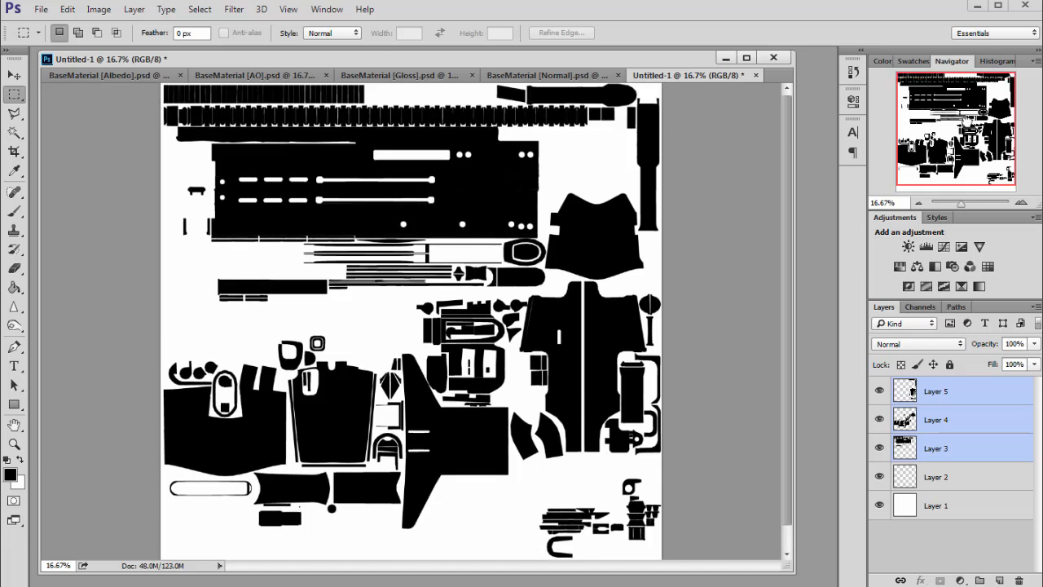
{"action": "left_click", "coordinate": [1020, 203]}
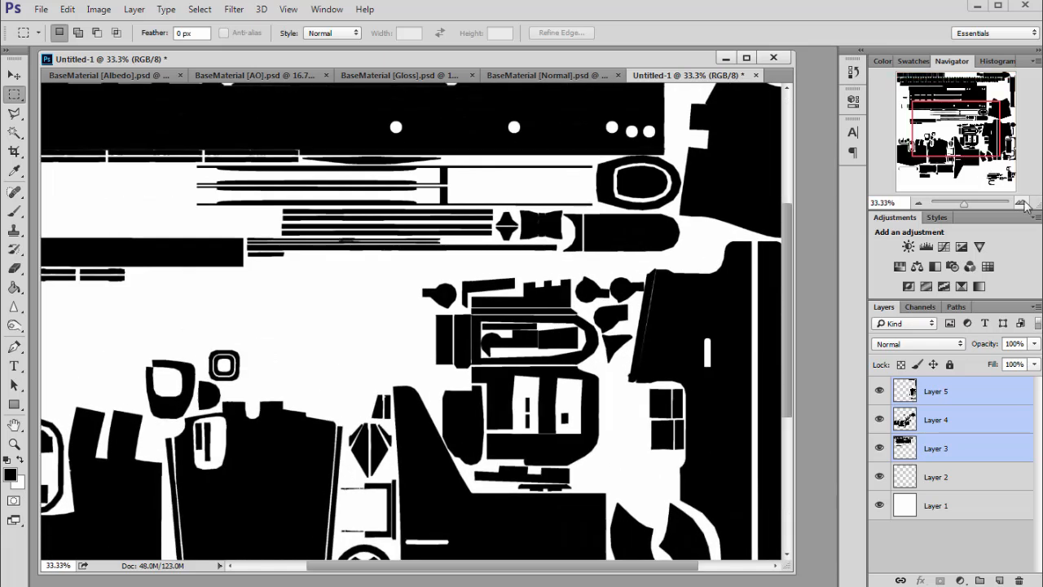
{"action": "left_click", "coordinate": [1019, 204]}
{"action": "left_click", "coordinate": [1019, 206]}
{"action": "left_click_drag", "start_coordinate": [959, 131], "coordinate": [975, 106]}
{"action": "left_click", "coordinate": [919, 205]}
- Return to the Albedo document and hide the three black fill layers
{"action": "left_click", "coordinate": [143, 76]}
{"action": "left_click_drag", "start_coordinate": [880, 392], "coordinate": [882, 451]}
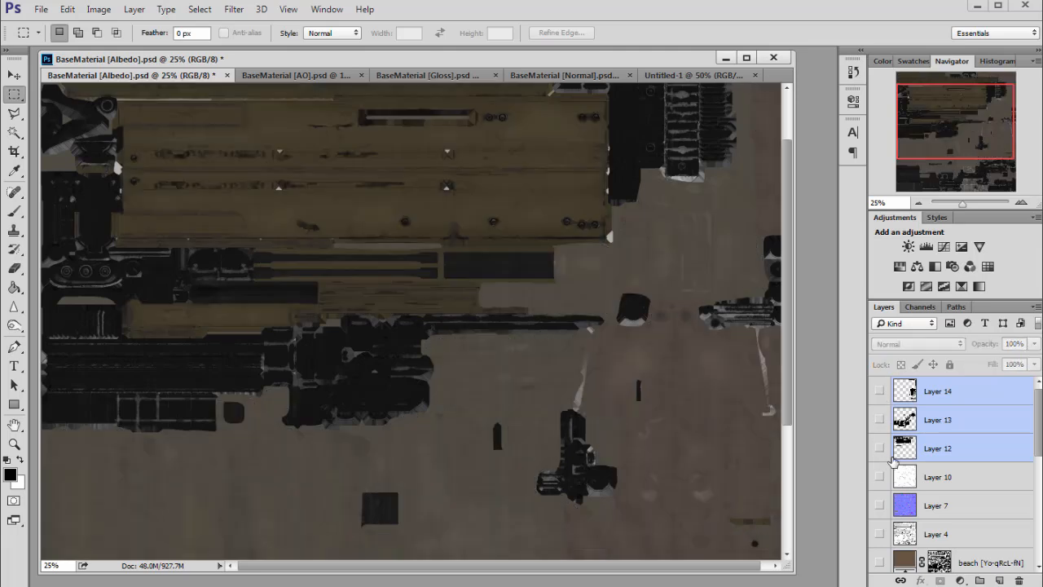
- Expand the Classic Military group and examine its layers and the texture up close
{"action": "scroll", "coordinate": [961, 453], "scroll_direction": "down", "scroll_amount": 5}
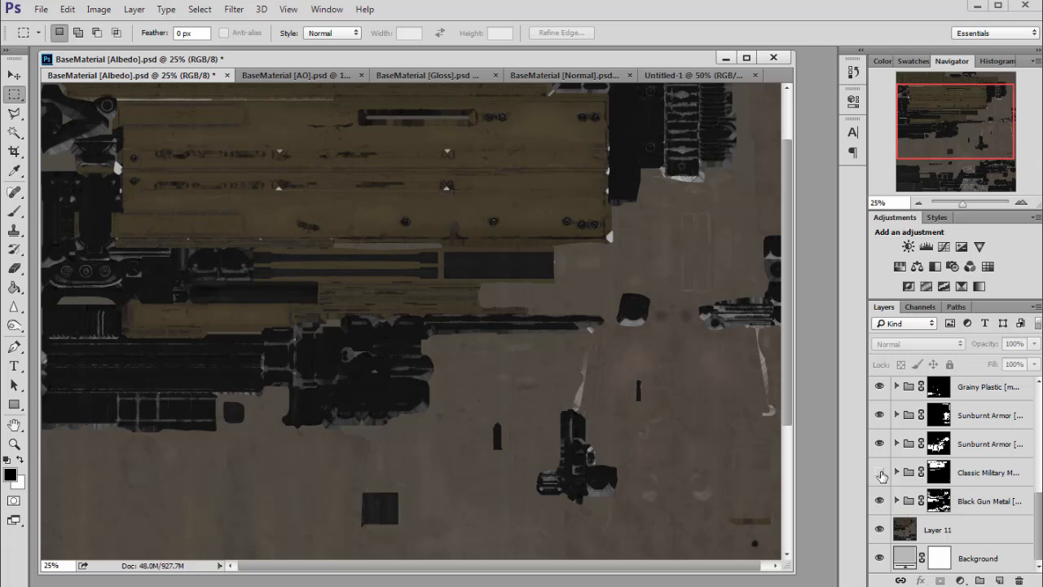
{"action": "left_click", "coordinate": [897, 473]}
{"action": "scroll", "coordinate": [911, 472], "scroll_direction": "down", "scroll_amount": 1}
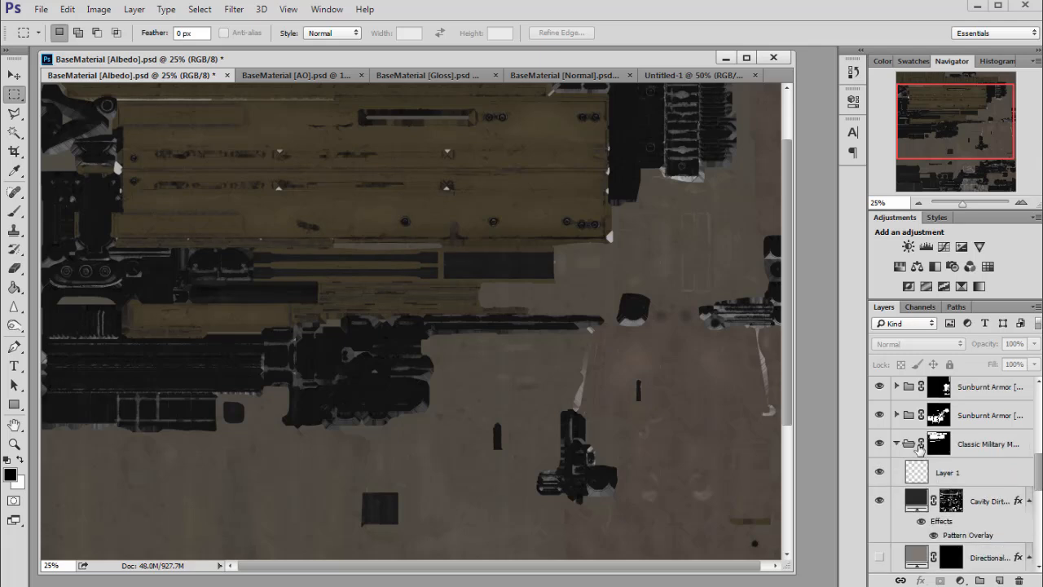
{"action": "left_click", "coordinate": [881, 445]}
{"action": "left_click", "coordinate": [1021, 202]}
{"action": "left_click", "coordinate": [1021, 203]}
{"action": "left_click", "coordinate": [1021, 203]}
{"action": "mouse_move", "coordinate": [960, 129]}
{"action": "left_mouse_down"}
{"action": "mouse_move", "coordinate": [960, 105]}
{"action": "mouse_move", "coordinate": [965, 118]}
{"action": "mouse_move", "coordinate": [925, 106]}
{"action": "mouse_move", "coordinate": [951, 101]}
{"action": "mouse_move", "coordinate": [984, 115]}
{"action": "mouse_move", "coordinate": [959, 107]}
{"action": "mouse_move", "coordinate": [973, 111]}
{"action": "mouse_move", "coordinate": [964, 114]}
{"action": "left_mouse_up"}
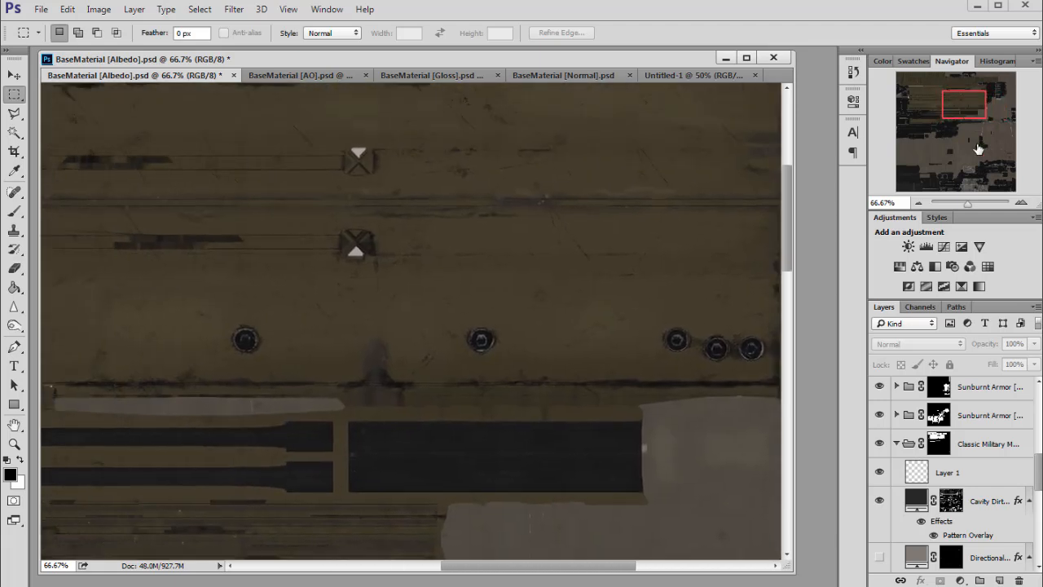
{"action": "left_click_drag", "start_coordinate": [1038, 466], "coordinate": [1030, 541]}
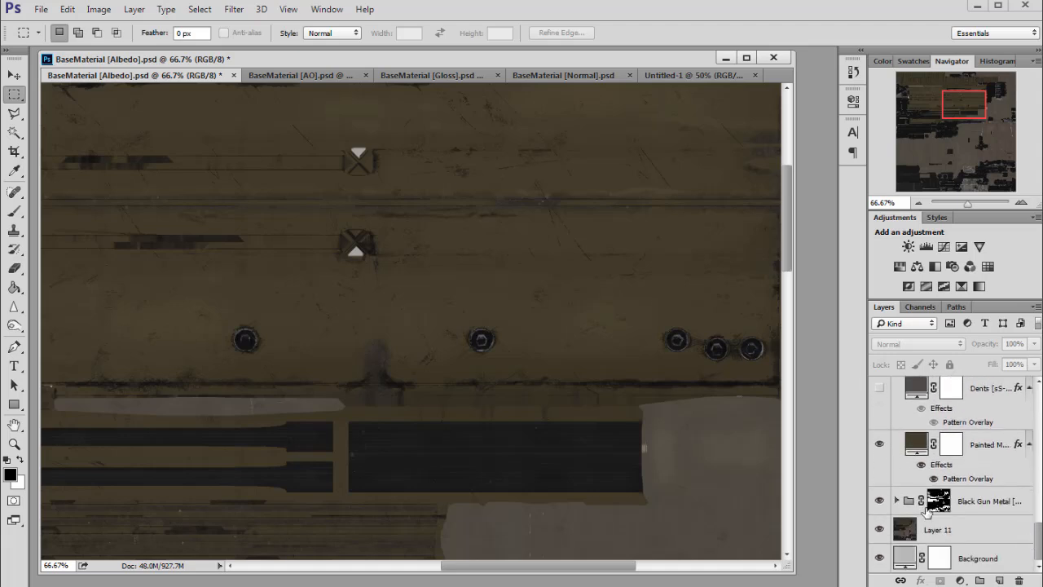
- Load the Scratched layer's mask in the Albedo document as a selection
{"action": "scroll", "coordinate": [940, 505], "scroll_direction": "up", "scroll_amount": 5}
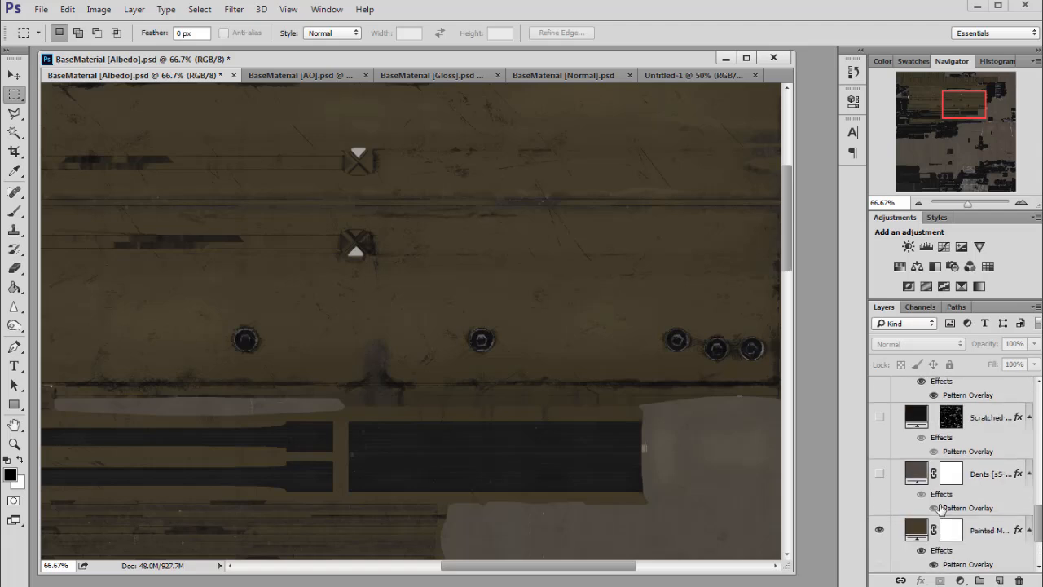
{"action": "left_click", "coordinate": [953, 418], "text": "ctrl"}
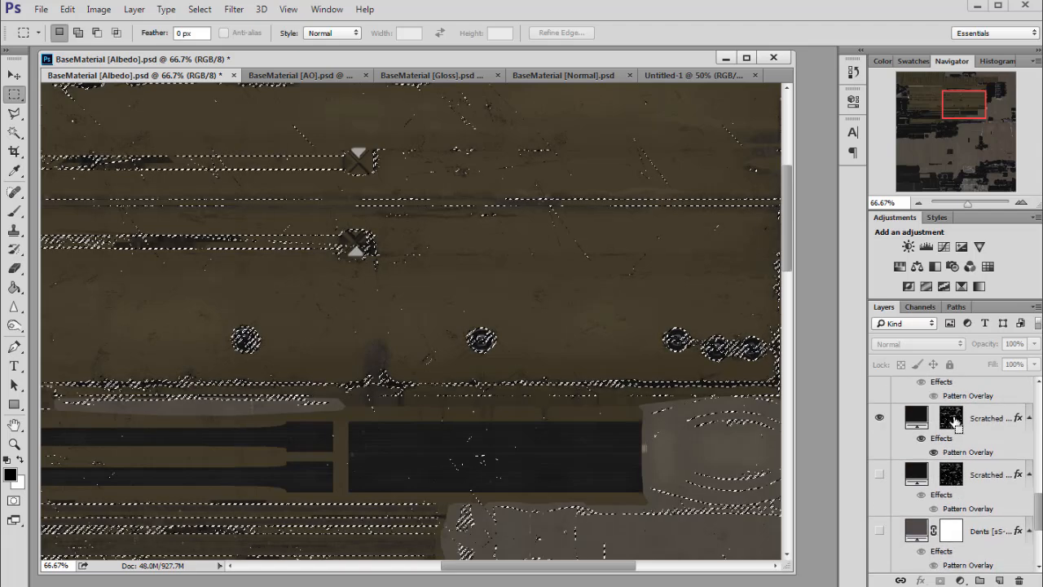
{"action": "scroll", "coordinate": [963, 455], "scroll_direction": "up", "scroll_amount": 1}
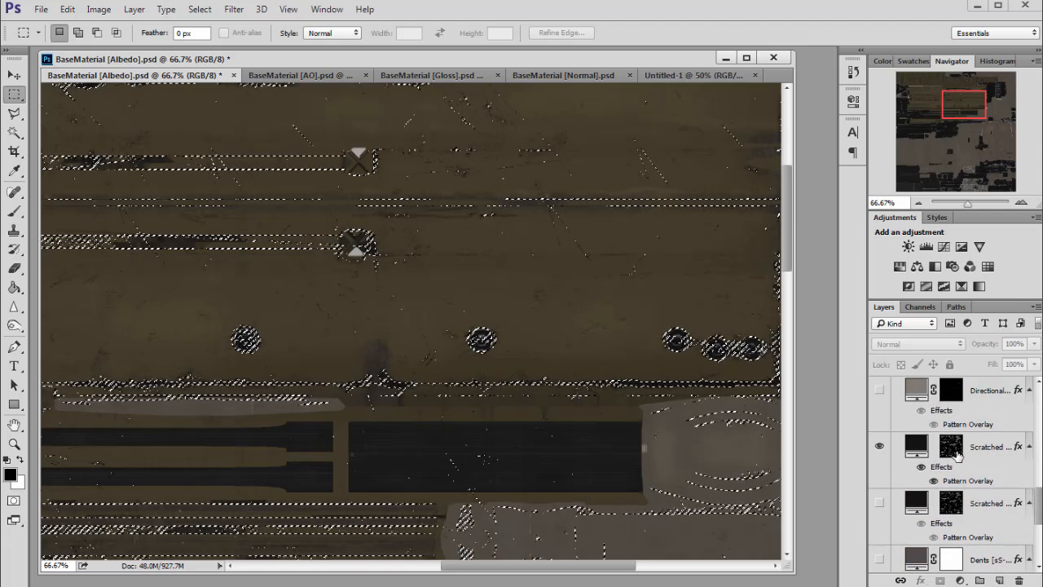
{"action": "scroll", "coordinate": [1024, 386], "scroll_direction": "up", "scroll_amount": 3}
{"action": "left_click", "coordinate": [1024, 386]}
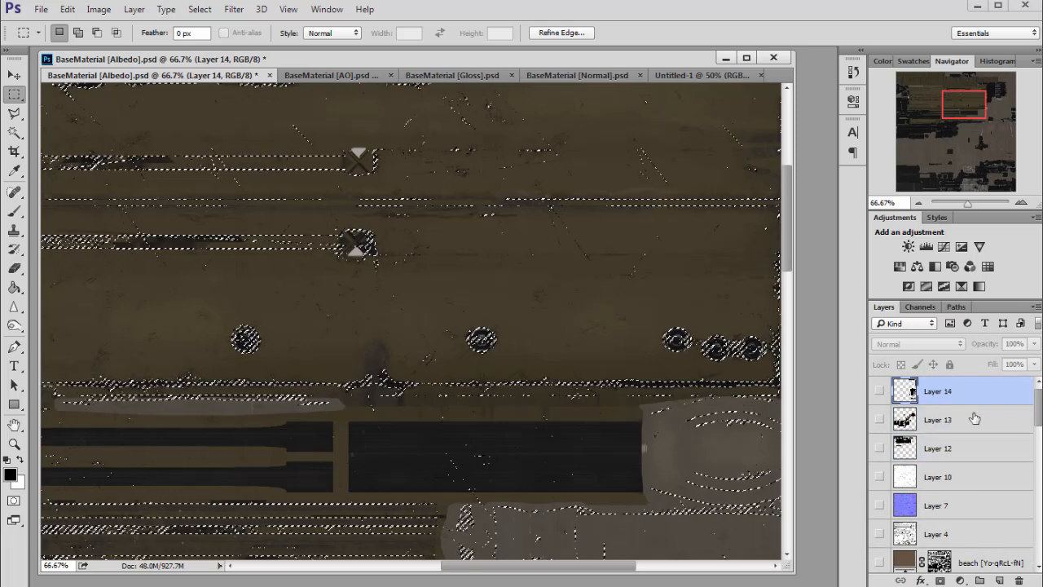
- Create a new layer, fill the loaded scratch selection with white, and deselect
{"action": "left_click", "coordinate": [999, 581]}
{"action": "left_click", "coordinate": [14, 287]}
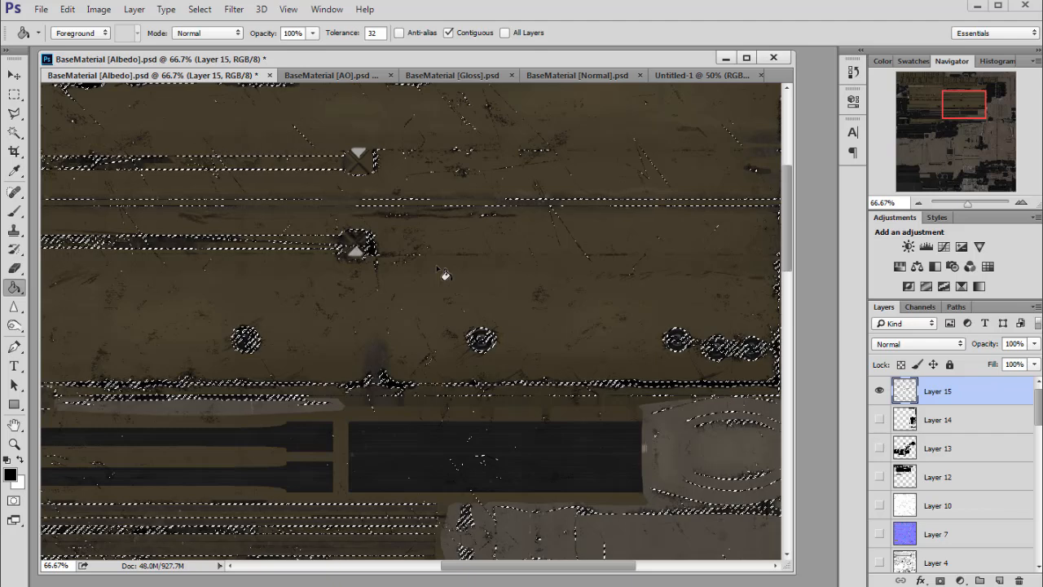
{"action": "key", "text": "ctrl+z"}
{"action": "key", "text": "x"}
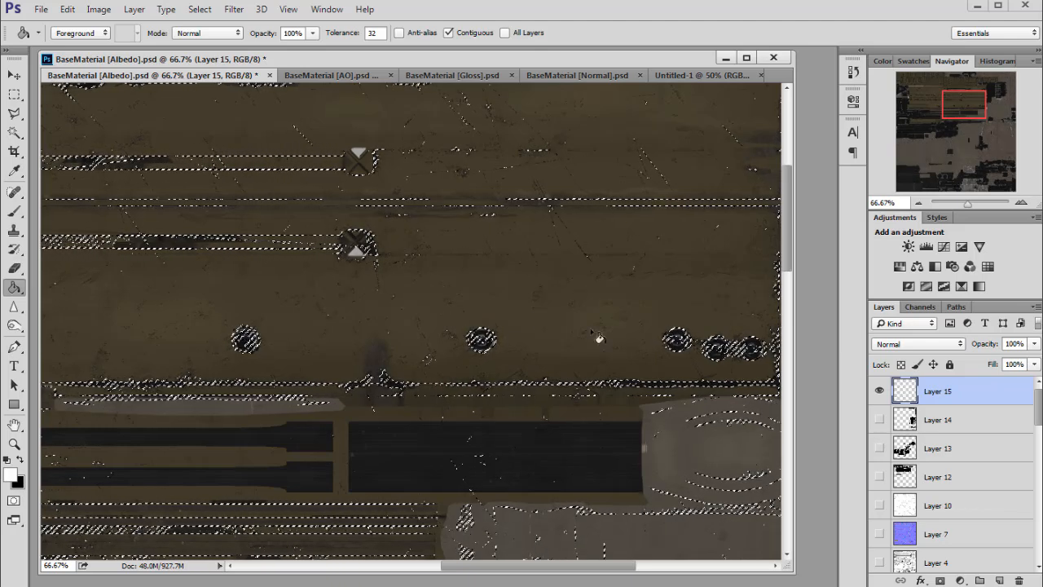
{"action": "left_click", "coordinate": [453, 284]}
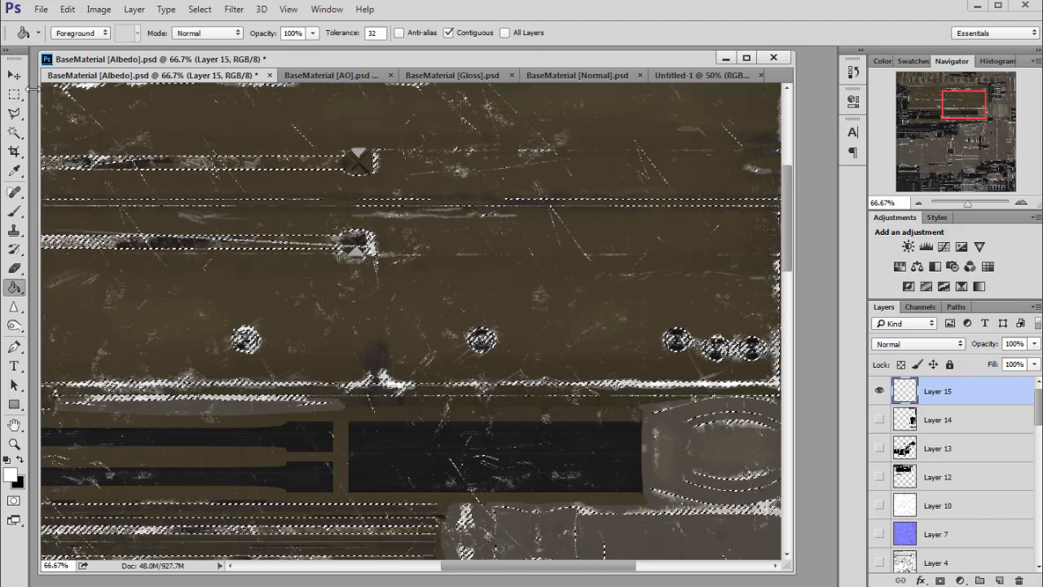
{"action": "key", "text": "m"}
{"action": "key", "text": "ctrl+d"}
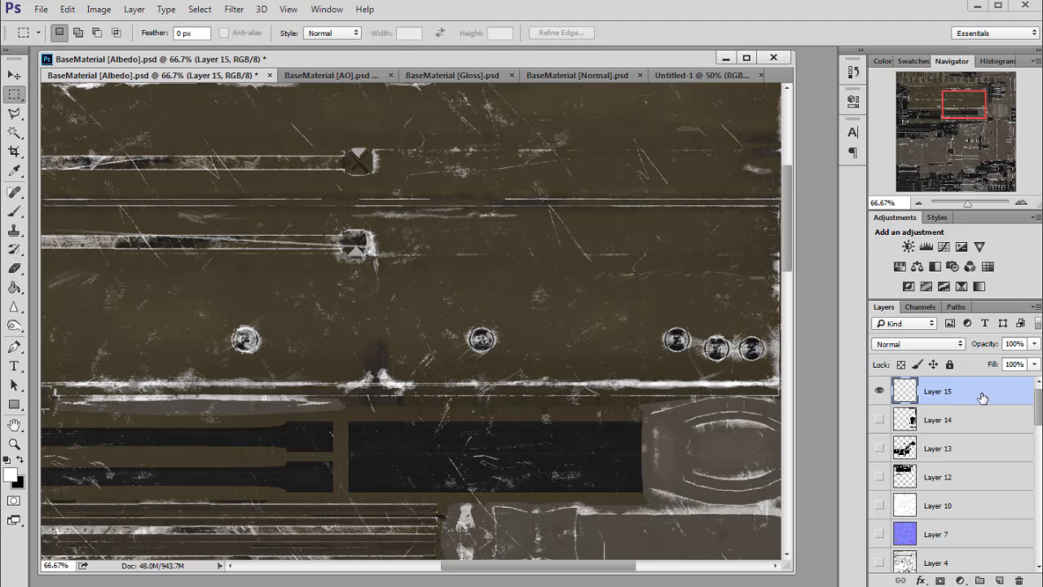
- Duplicate Layer 15 into the Untitled-1 document and hide the original
{"action": "right_click", "coordinate": [982, 398]}
{"action": "left_click", "coordinate": [1011, 240]}
{"action": "left_click", "coordinate": [526, 266]}
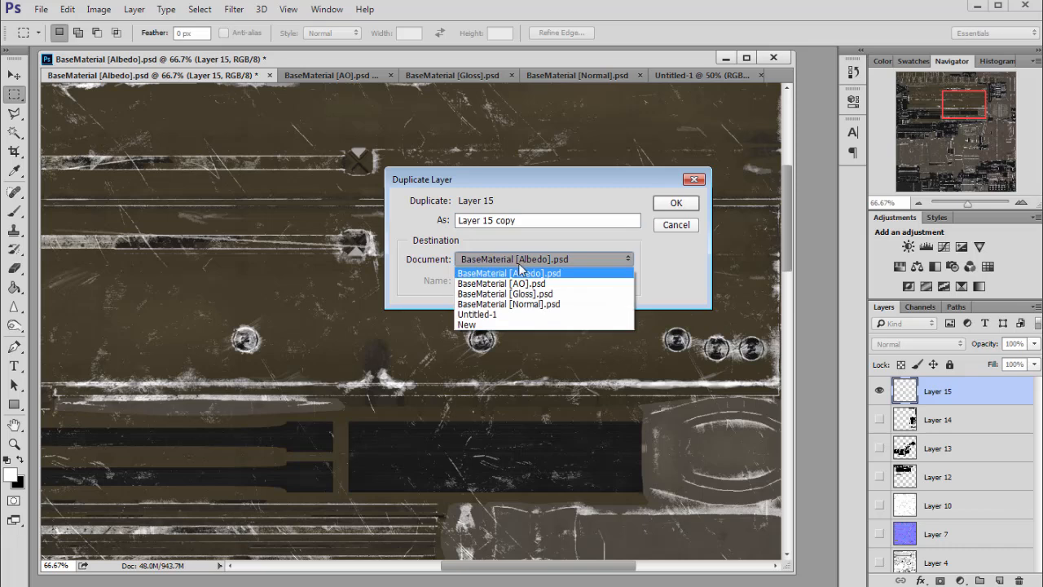
{"action": "left_click", "coordinate": [476, 314]}
{"action": "left_click", "coordinate": [676, 202]}
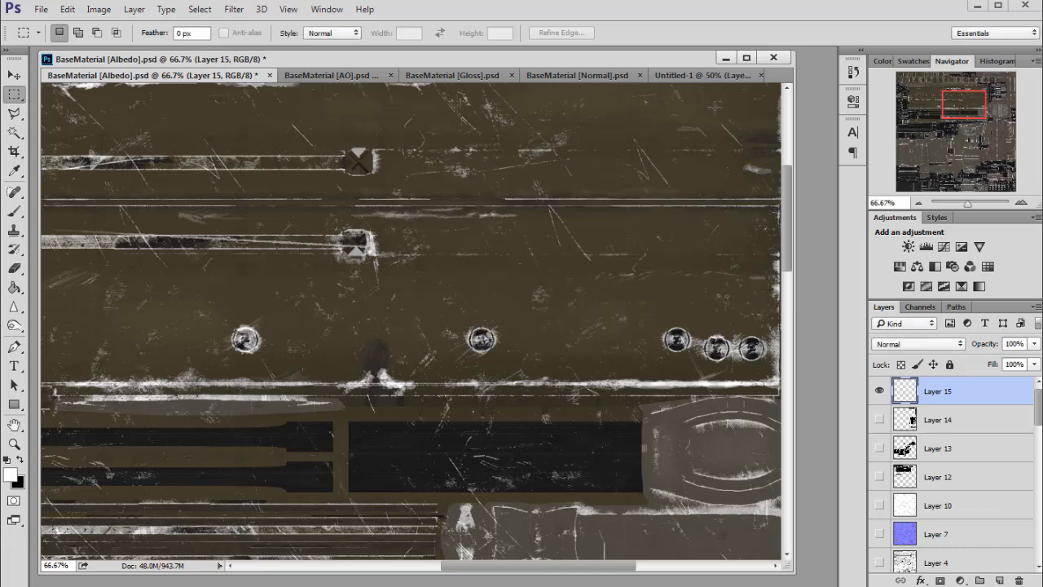
{"action": "left_click", "coordinate": [880, 392]}
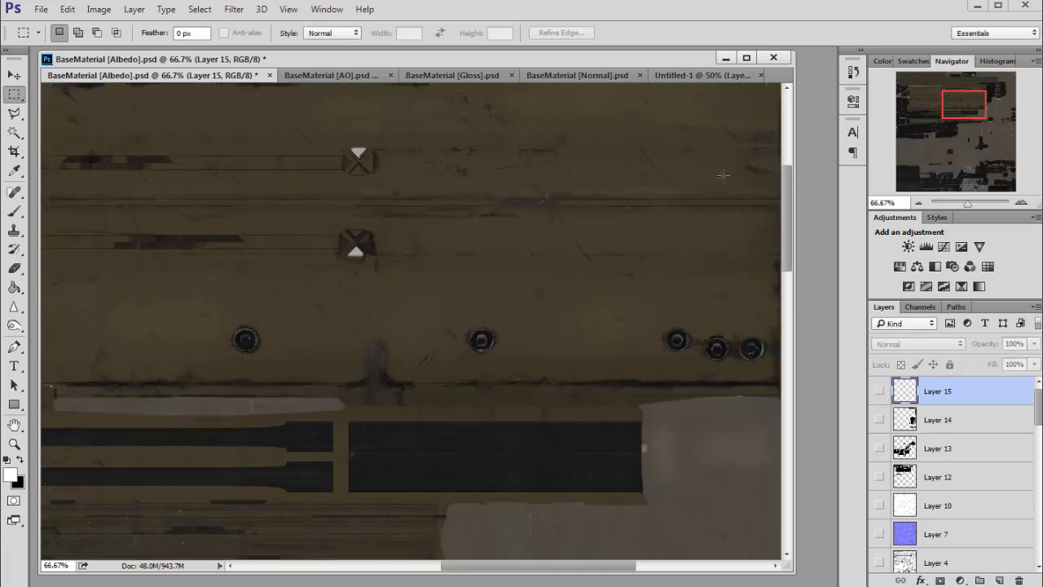
- In Untitled-1, move the duplicated scratch layer directly above Layer 3 and merge it down into Layer 3
{"action": "scroll", "coordinate": [946, 438], "scroll_direction": "down", "scroll_amount": 10}
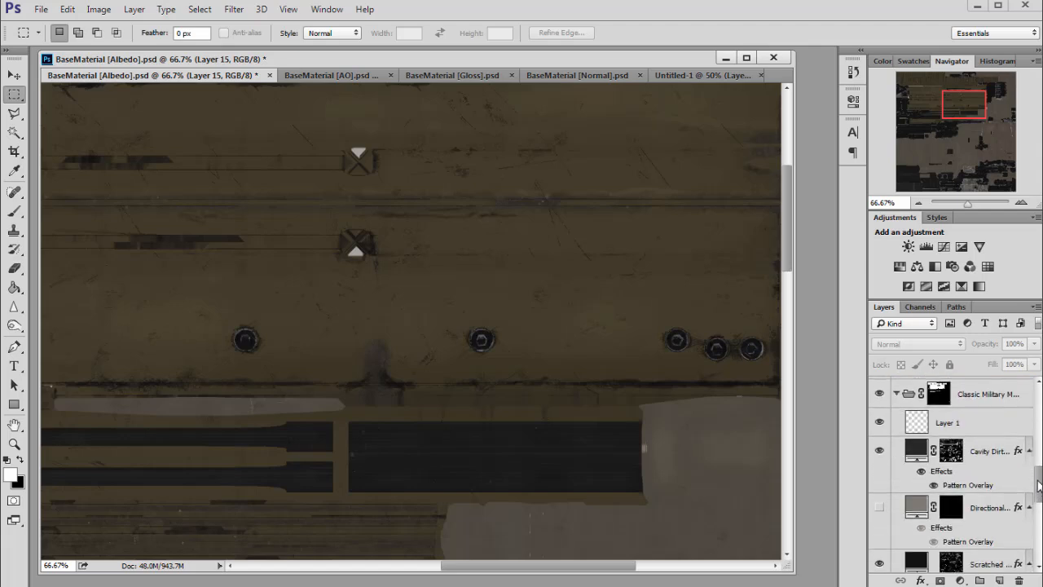
{"action": "left_click", "coordinate": [897, 393]}
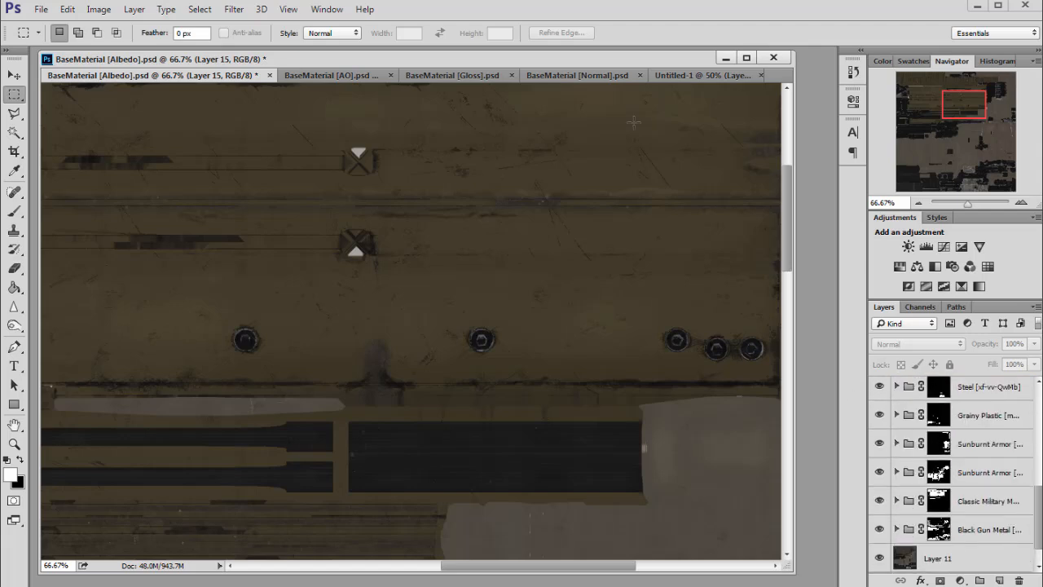
{"action": "left_click", "coordinate": [692, 77]}
{"action": "left_click_drag", "start_coordinate": [971, 111], "coordinate": [941, 90]}
{"action": "left_click", "coordinate": [918, 203]}
{"action": "left_click", "coordinate": [919, 203]}
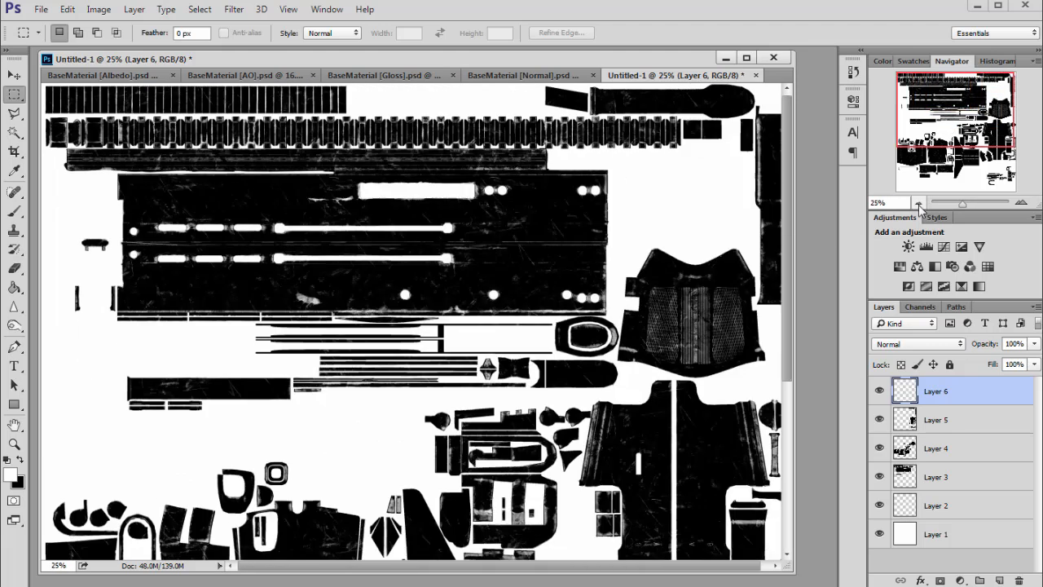
{"action": "left_click_drag", "start_coordinate": [880, 394], "coordinate": [883, 451]}
{"action": "left_click", "coordinate": [883, 451]}
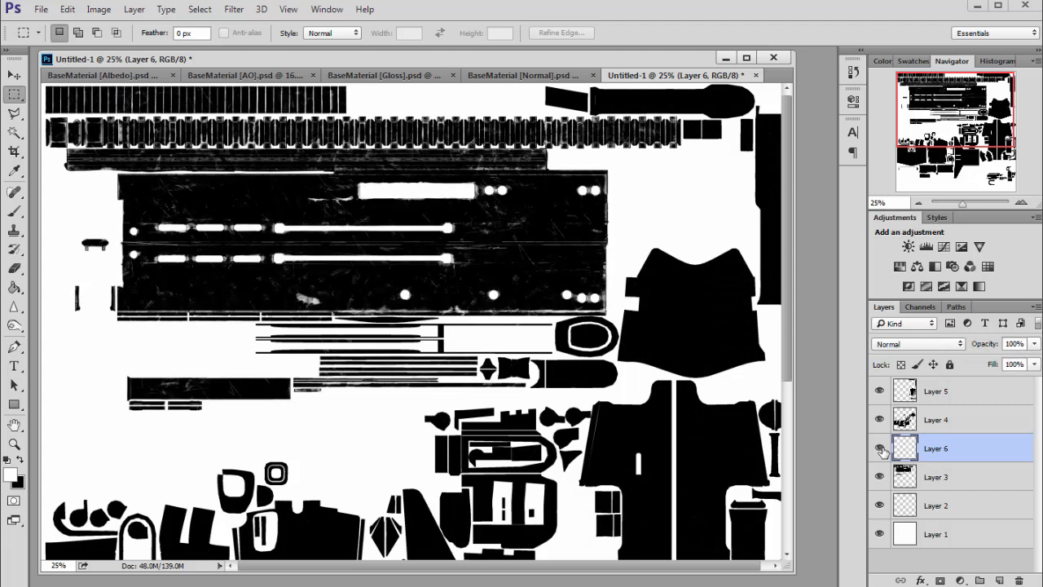
{"action": "left_click", "coordinate": [904, 475]}
{"action": "left_click", "coordinate": [916, 449]}
{"action": "left_click", "coordinate": [1023, 202]}
{"action": "left_click_drag", "start_coordinate": [958, 99], "coordinate": [968, 88]}
{"action": "key", "text": "ctrl+e"}
- Toggle the visibility of Layers 3, 4 and 5 to compare the mask layers at different zoom levels
{"action": "left_click", "coordinate": [879, 449]}
{"action": "left_click", "coordinate": [879, 448]}
{"action": "left_click", "coordinate": [879, 448]}
{"action": "left_click", "coordinate": [880, 449]}
{"action": "left_click", "coordinate": [879, 420]}
{"action": "left_click", "coordinate": [880, 419]}
{"action": "left_click", "coordinate": [879, 392]}
{"action": "left_click", "coordinate": [879, 391]}
{"action": "left_click", "coordinate": [879, 392]}
{"action": "left_click", "coordinate": [880, 391]}
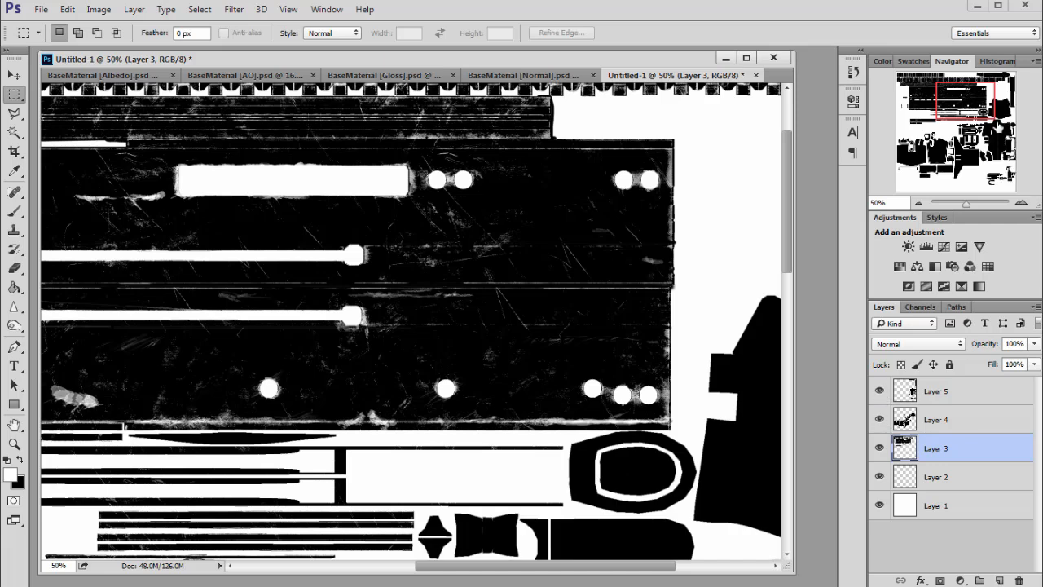
{"action": "left_click_drag", "start_coordinate": [967, 90], "coordinate": [995, 77]}
{"action": "left_click", "coordinate": [881, 392]}
{"action": "left_click", "coordinate": [882, 391]}
{"action": "left_click", "coordinate": [918, 203]}
{"action": "left_click", "coordinate": [918, 203]}
{"action": "left_click", "coordinate": [918, 203]}
{"action": "mouse_move", "coordinate": [972, 123]}
{"action": "left_mouse_down"}
{"action": "mouse_move", "coordinate": [967, 141]}
{"action": "mouse_move", "coordinate": [966, 126]}
{"action": "left_mouse_up"}
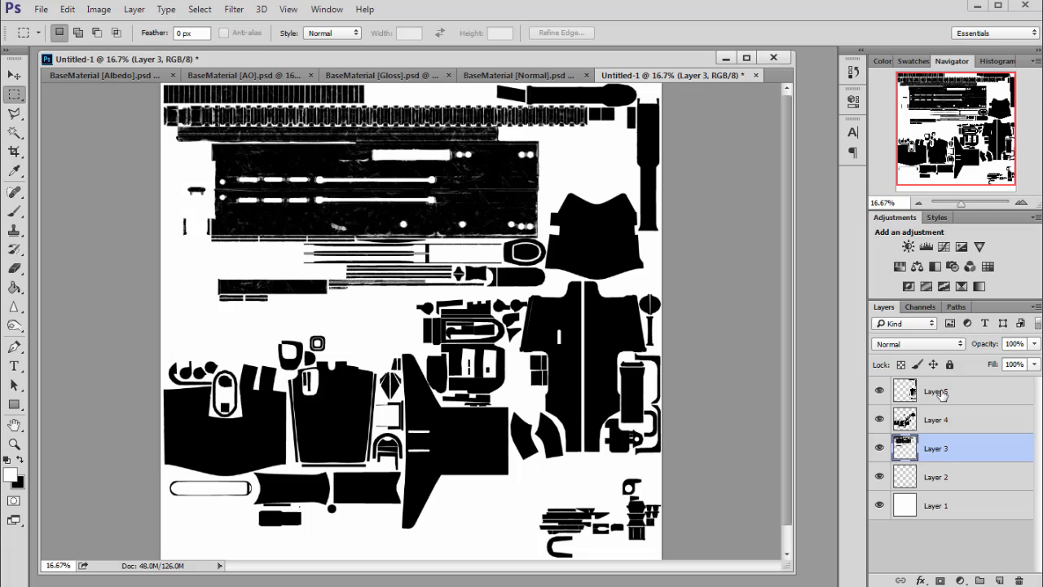
- Put Layer 5, Layer 4 and Layer 3 each into its own new group
{"action": "left_click", "coordinate": [910, 393]}
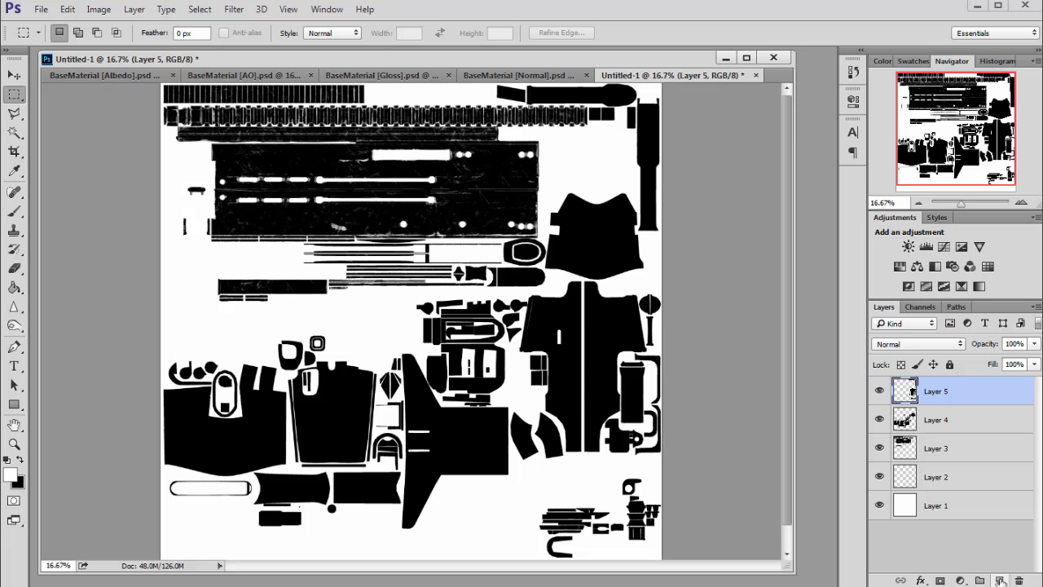
{"action": "left_click", "coordinate": [14, 287]}
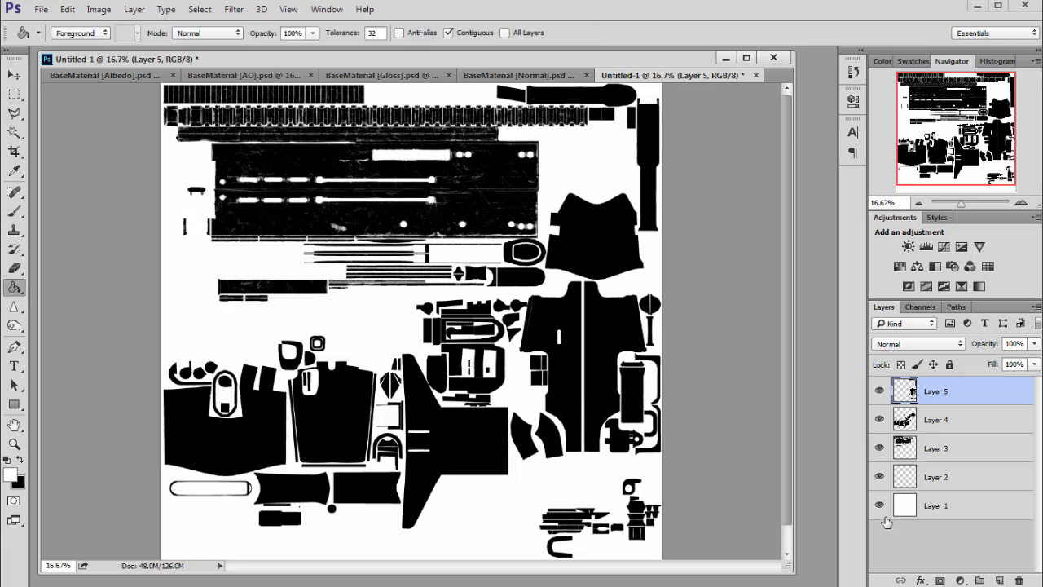
{"action": "key", "text": "ctrl+g"}
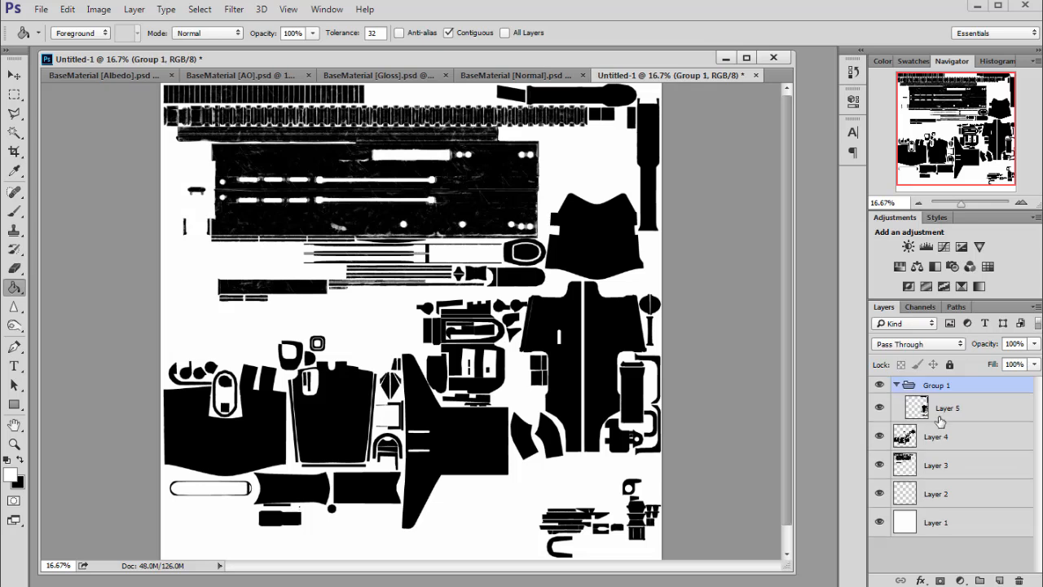
{"action": "left_click", "coordinate": [938, 438]}
{"action": "key", "text": "ctrl+g"}
{"action": "left_click", "coordinate": [939, 484]}
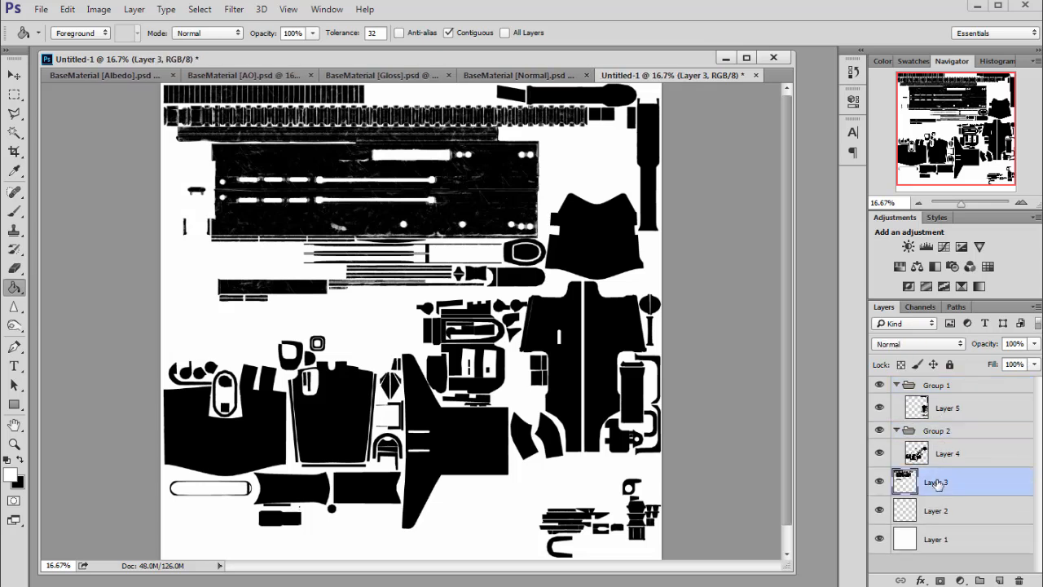
{"action": "key", "text": "ctrl+g"}
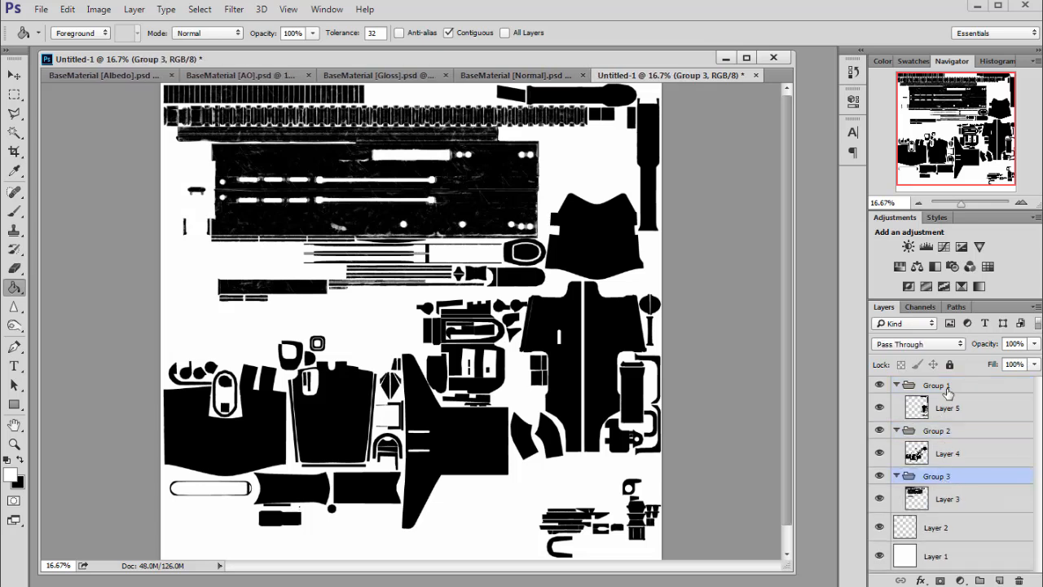
- Rename the three groups R, G and B from top to bottom
{"action": "double_click", "coordinate": [937, 477]}
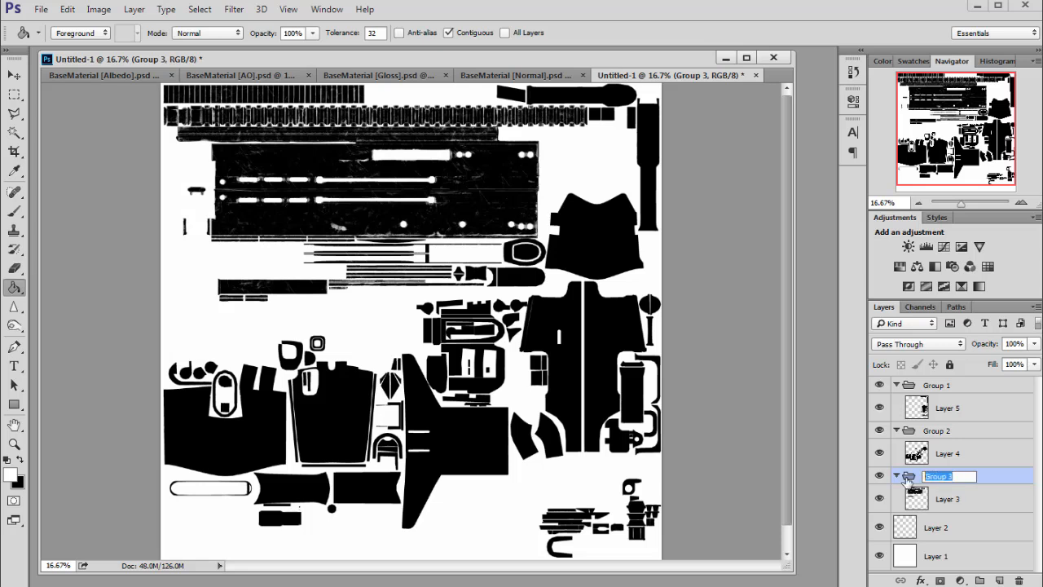
{"action": "key", "text": "Return"}
{"action": "double_click", "coordinate": [946, 385]}
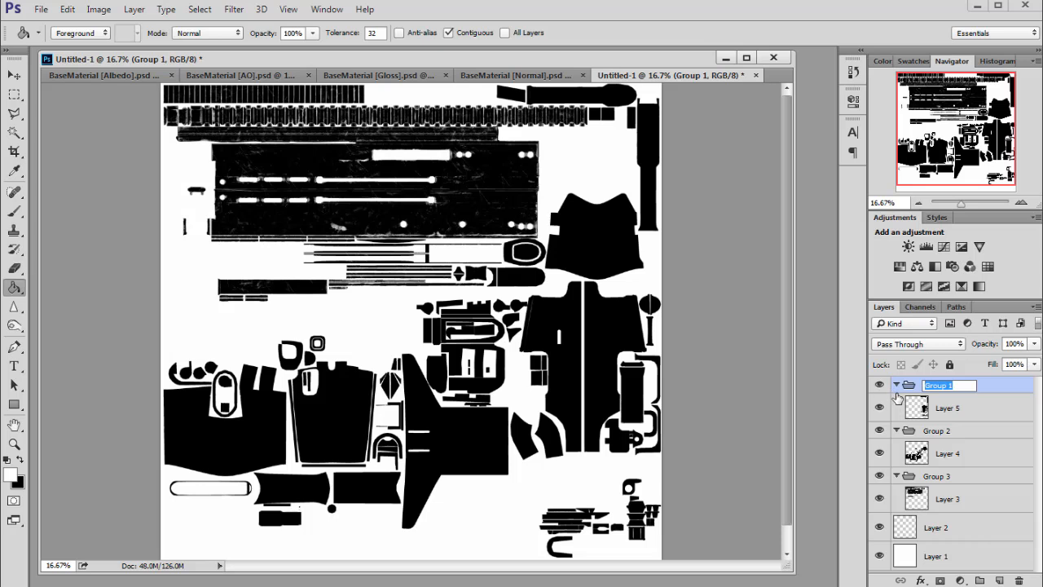
{"action": "left_click", "coordinate": [941, 430]}
{"action": "double_click", "coordinate": [941, 430]}
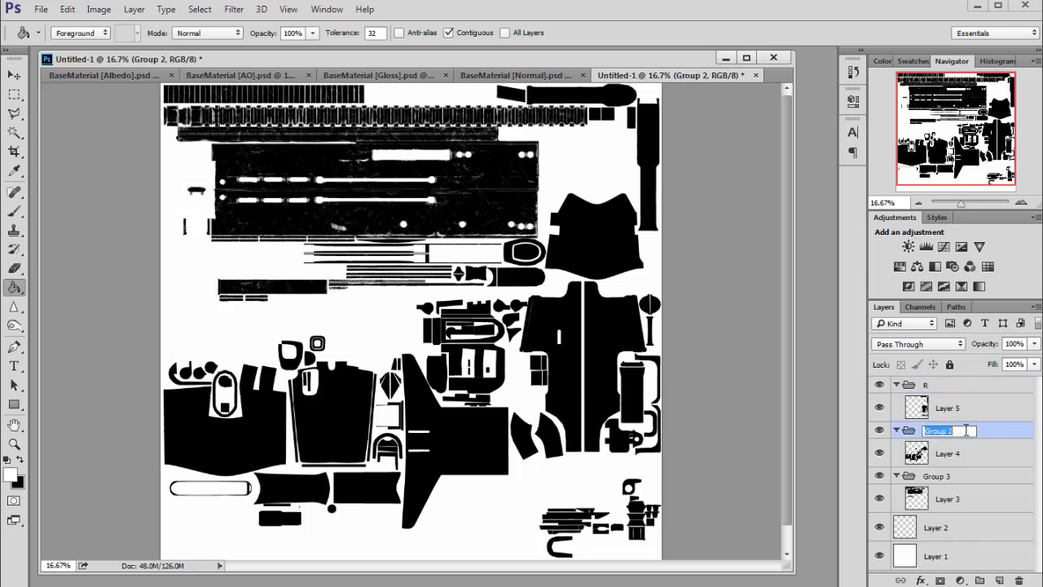
{"action": "type", "text": "G"}
{"action": "left_click", "coordinate": [937, 477]}
{"action": "double_click", "coordinate": [945, 476]}
{"action": "type", "text": "B"}
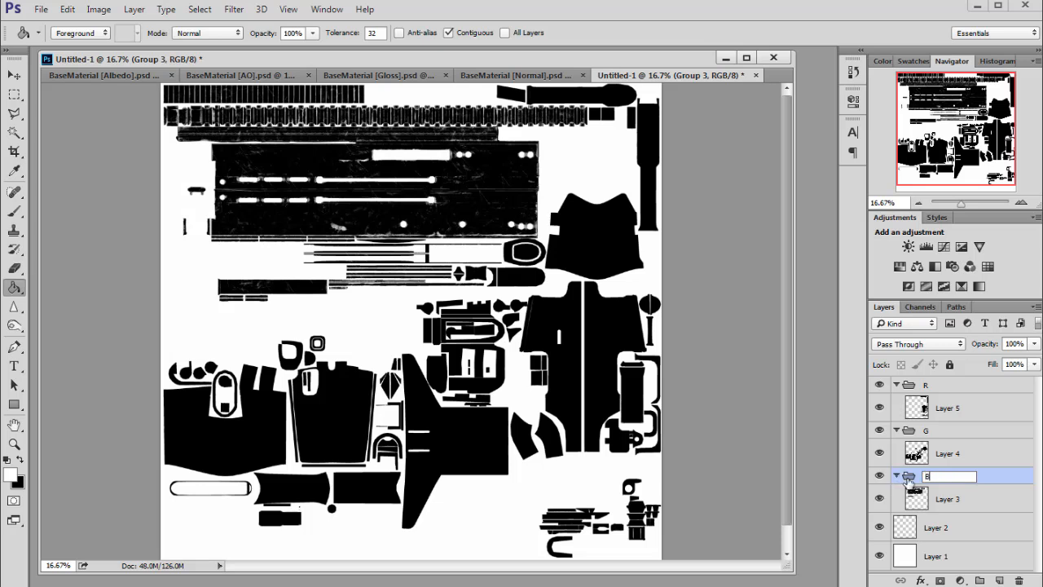
{"action": "left_click", "coordinate": [941, 499]}
{"action": "left_click", "coordinate": [938, 397]}
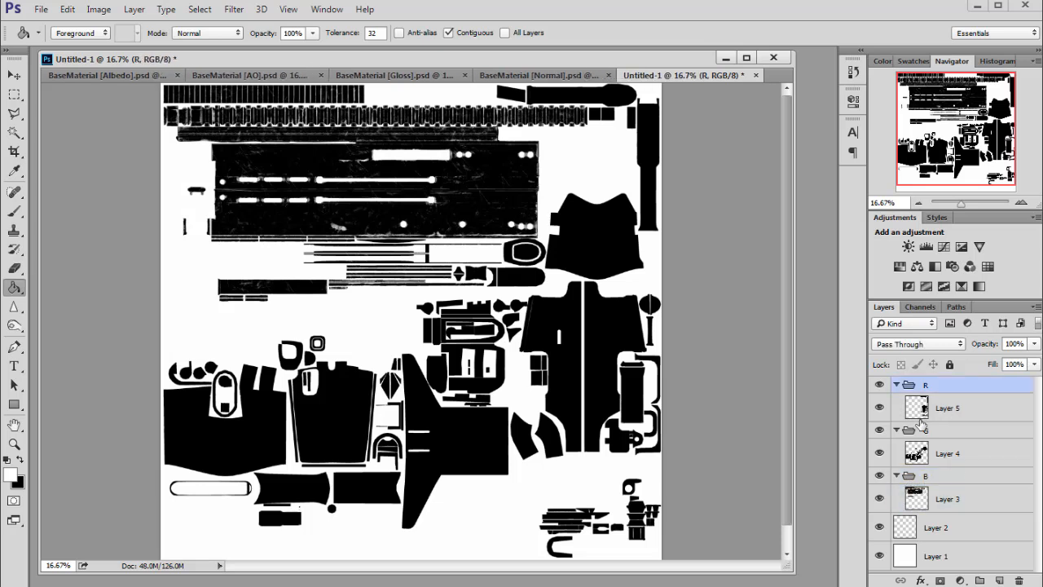
- In group R, add a white-filled layer beneath Layer 5 and merge Layer 5 down into it
{"action": "left_click", "coordinate": [935, 411]}
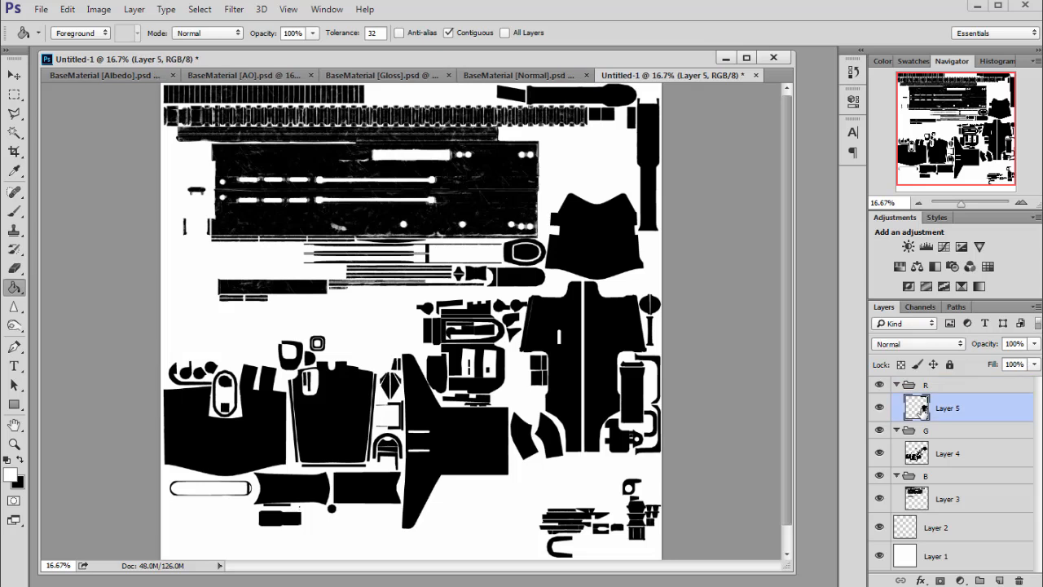
{"action": "left_click", "coordinate": [999, 580]}
{"action": "left_click_drag", "start_coordinate": [952, 438], "coordinate": [950, 447]}
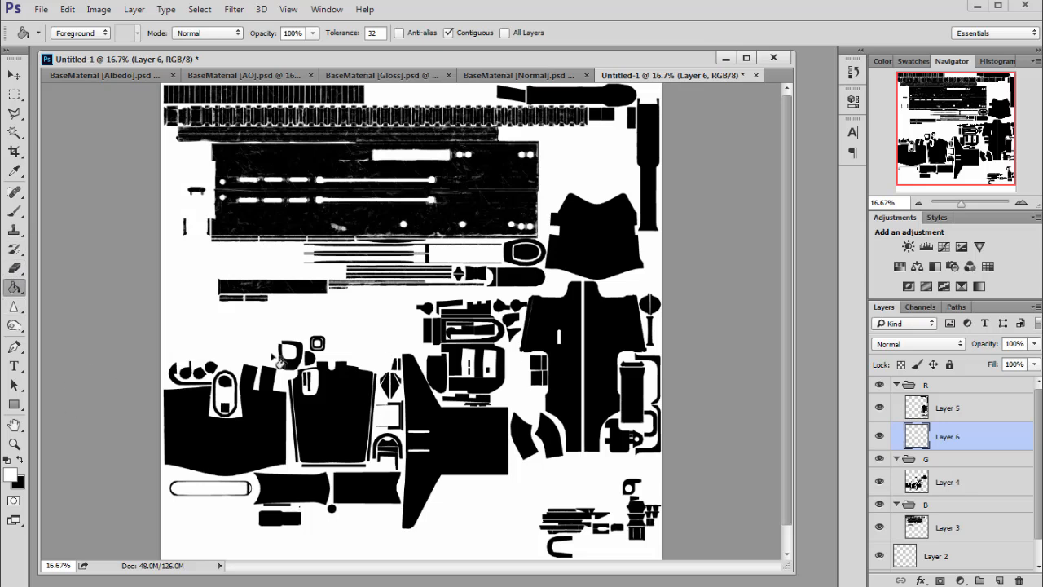
{"action": "left_click", "coordinate": [287, 329]}
{"action": "left_click", "coordinate": [962, 408], "text": "shift"}
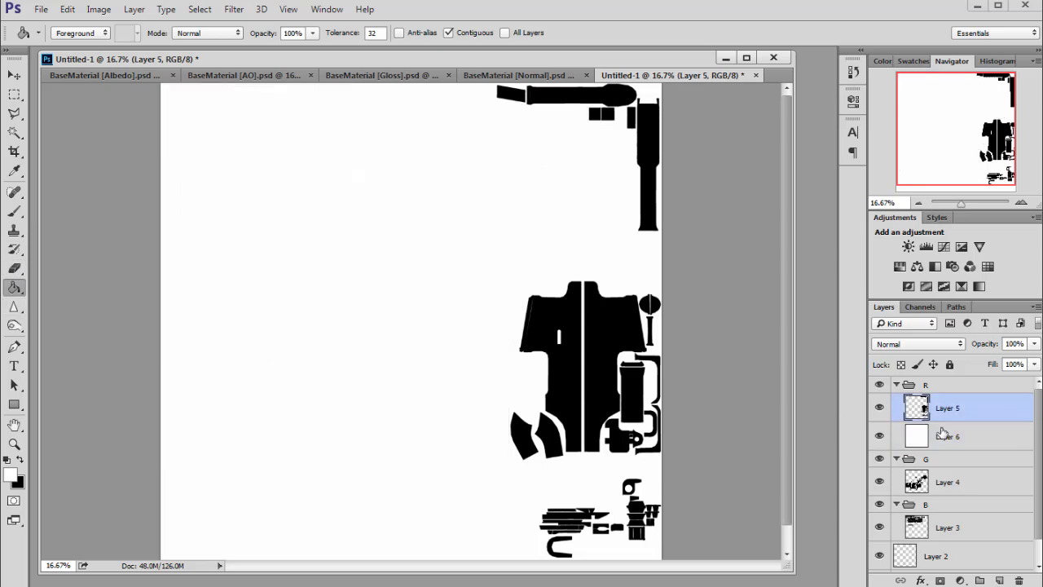
{"action": "key", "text": "ctrl+e"}
- In group G, add a white-filled layer beneath Layer 4 and merge Layer 4 down into it, hiding group R's layer
{"action": "left_click", "coordinate": [918, 461]}
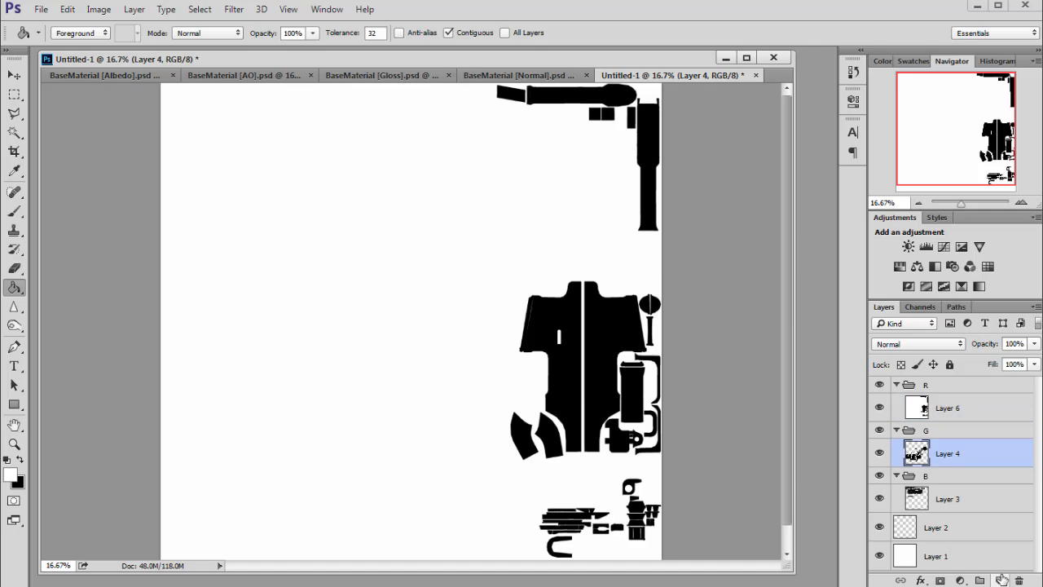
{"action": "left_click", "coordinate": [1001, 580]}
{"action": "left_click_drag", "start_coordinate": [945, 458], "coordinate": [946, 491]}
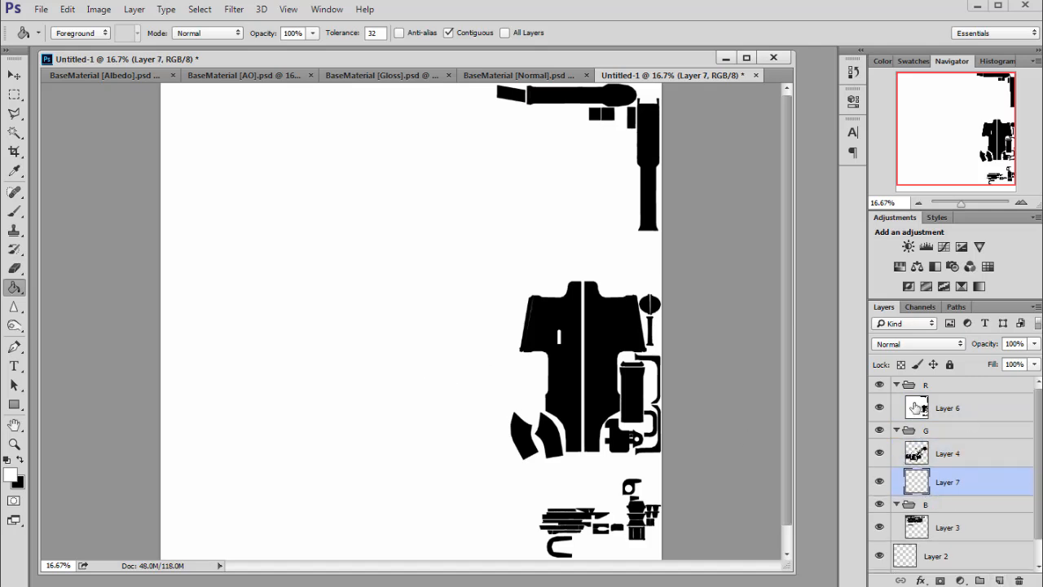
{"action": "left_click", "coordinate": [879, 407]}
{"action": "left_click", "coordinate": [621, 484]}
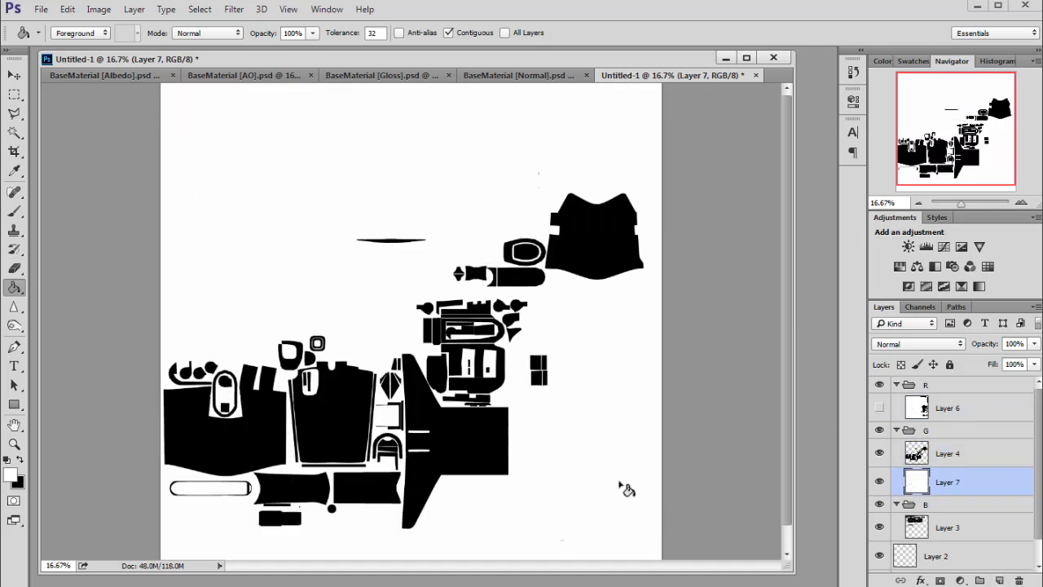
{"action": "left_click", "coordinate": [917, 456]}
{"action": "key", "text": "ctrl+e"}
- In group B, add a white-filled layer beneath Layer 3 and merge Layer 3 down into it, hiding group G's layer
{"action": "left_click", "coordinate": [919, 503]}
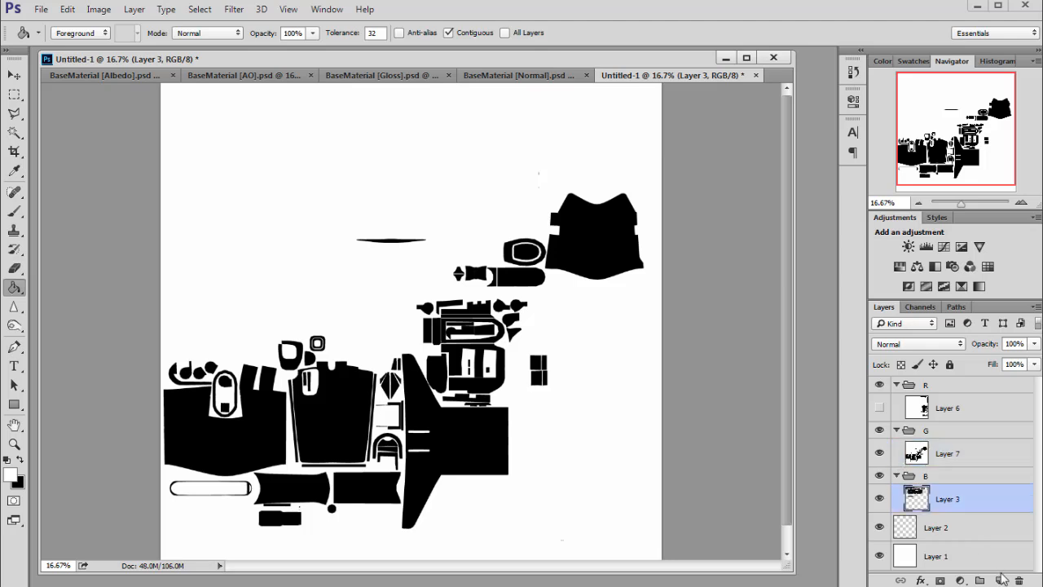
{"action": "left_click", "coordinate": [1001, 580]}
{"action": "left_click_drag", "start_coordinate": [921, 498], "coordinate": [921, 541]}
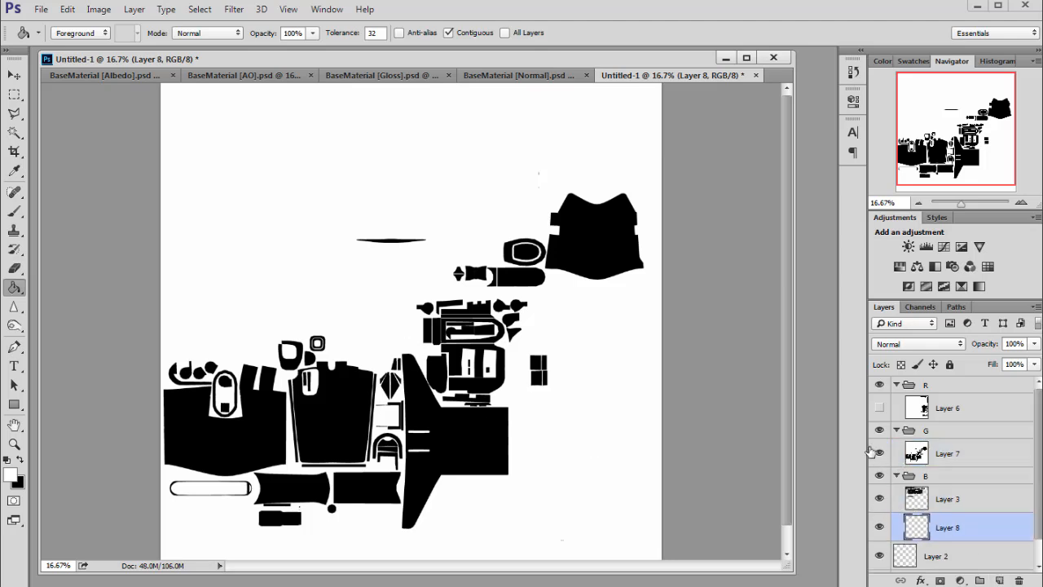
{"action": "left_click", "coordinate": [879, 453]}
{"action": "left_click", "coordinate": [576, 458]}
{"action": "left_click", "coordinate": [916, 506]}
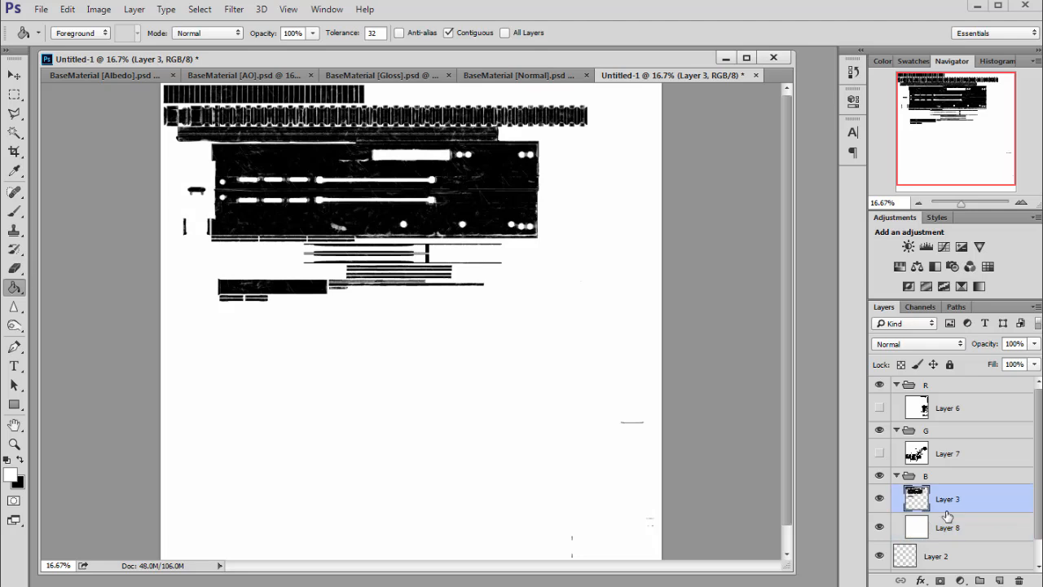
{"action": "key", "text": "ctrl+e"}
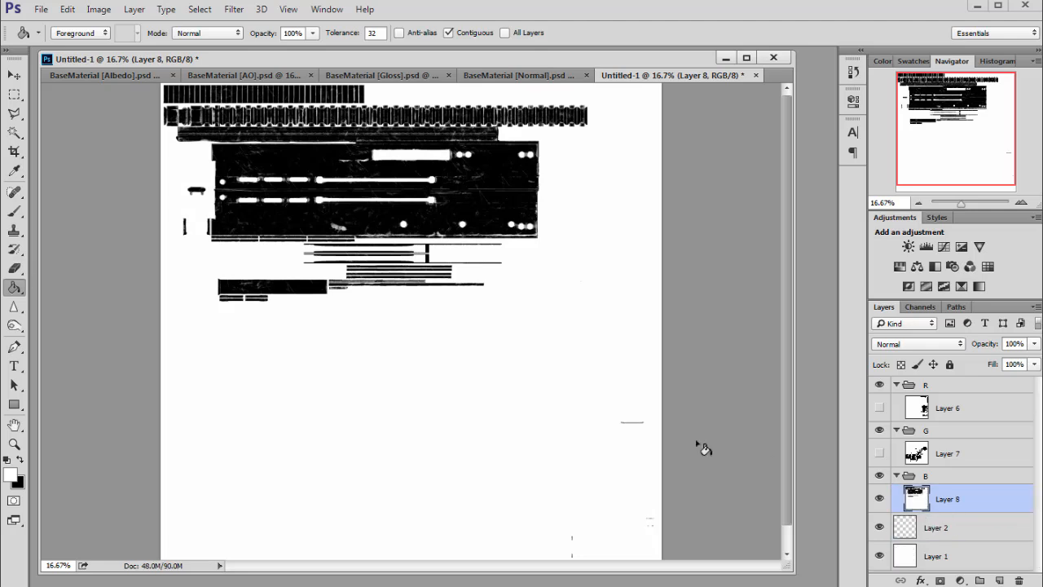
- Collapse and hide group B, show and select Layer 6 in group R, and select the whole canvas
{"action": "scroll", "coordinate": [691, 448], "scroll_direction": "down", "scroll_amount": 2}
{"action": "scroll", "coordinate": [784, 331], "scroll_direction": "up", "scroll_amount": 2}
{"action": "scroll", "coordinate": [786, 296], "scroll_direction": "down", "scroll_amount": 2}
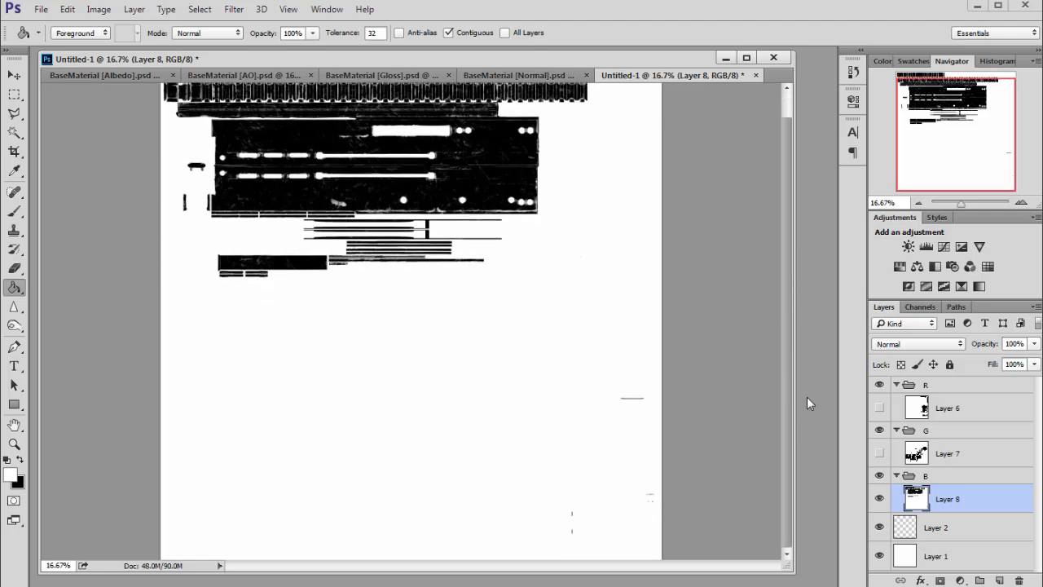
{"action": "left_click", "coordinate": [896, 476]}
{"action": "left_click", "coordinate": [879, 476]}
{"action": "left_click", "coordinate": [920, 408]}
{"action": "left_click", "coordinate": [907, 386]}
{"action": "left_click", "coordinate": [879, 408]}
{"action": "left_click", "coordinate": [929, 414]}
{"action": "key", "text": "ctrl+a"}
{"action": "left_click_drag", "start_coordinate": [950, 152], "coordinate": [949, 131]}
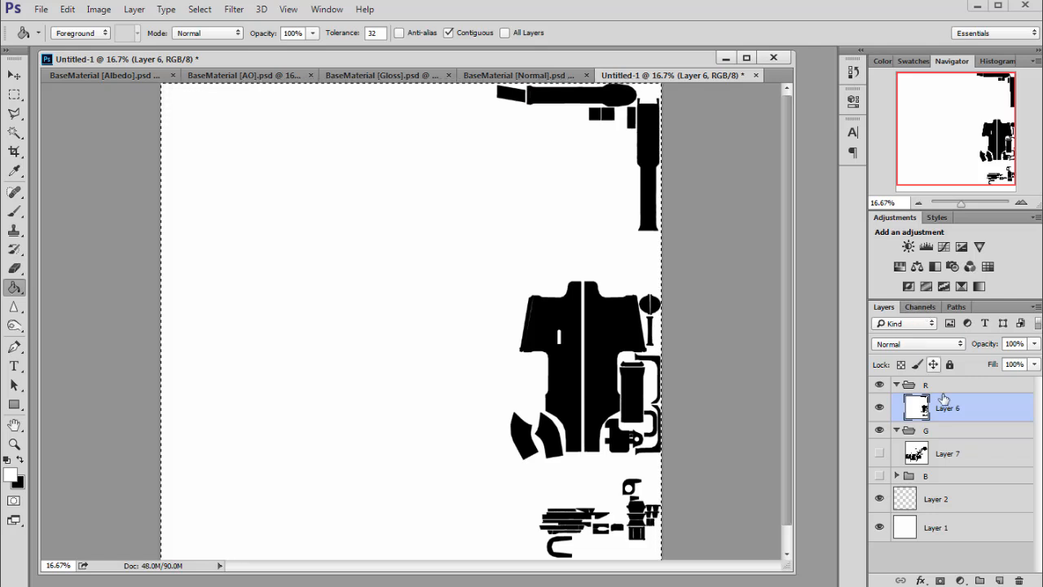
- Inspect the Red channel of the document with group R selected, then return to the layers
{"action": "left_click", "coordinate": [961, 388]}
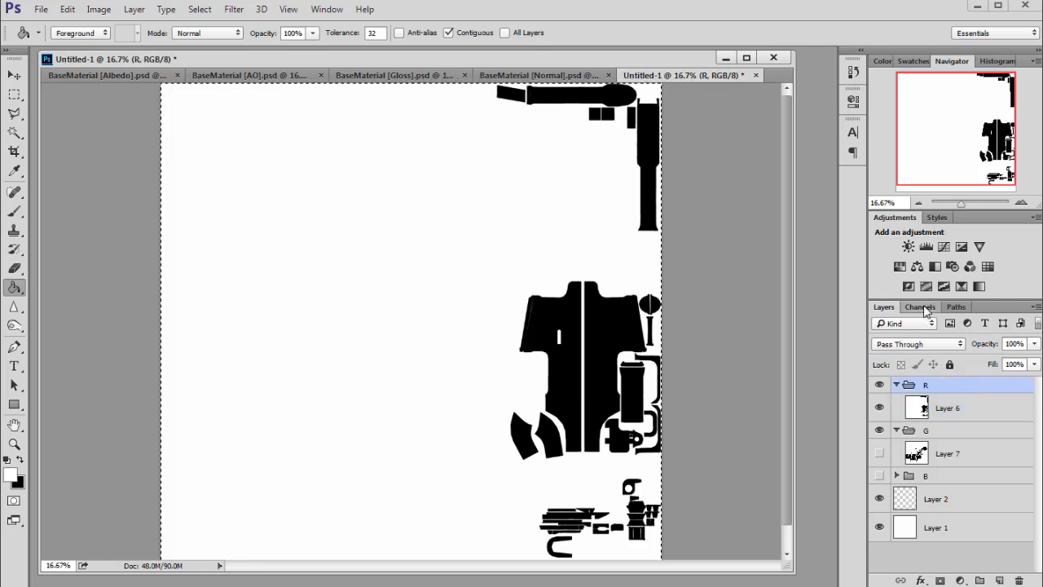
{"action": "left_click", "coordinate": [921, 308]}
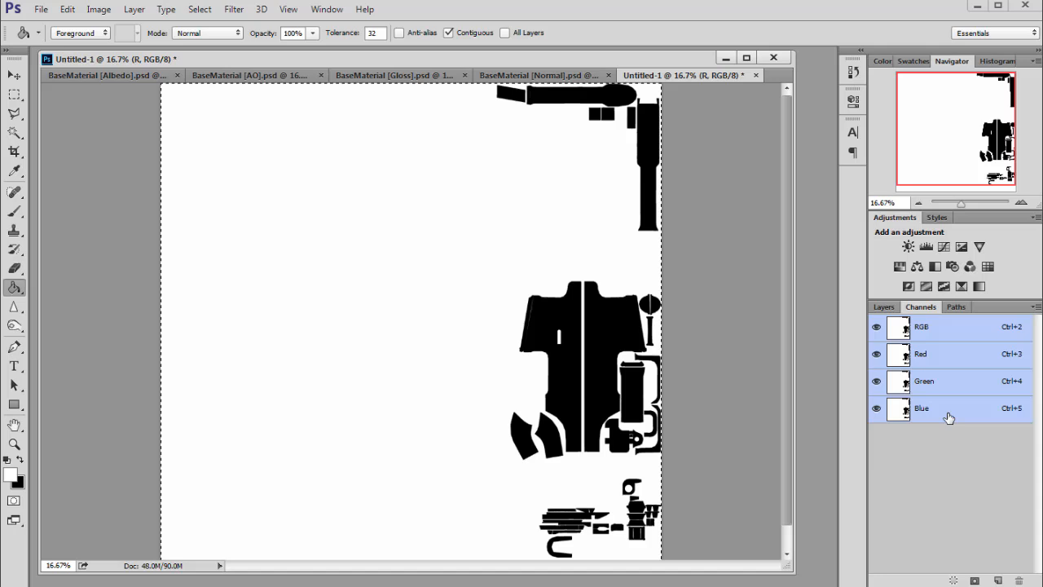
{"action": "left_click", "coordinate": [938, 360]}
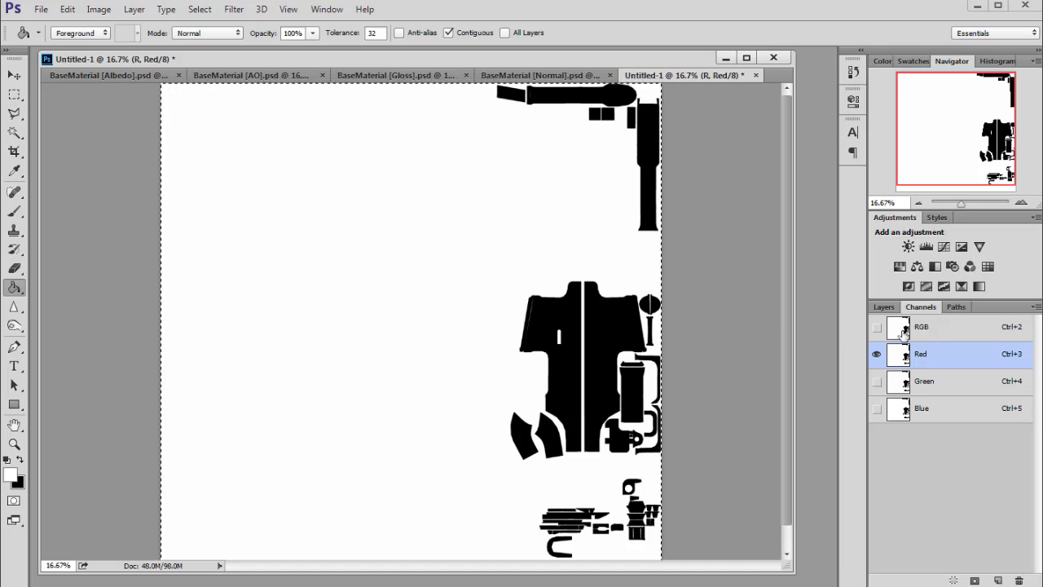
{"action": "left_click", "coordinate": [925, 331]}
{"action": "left_click", "coordinate": [896, 313]}
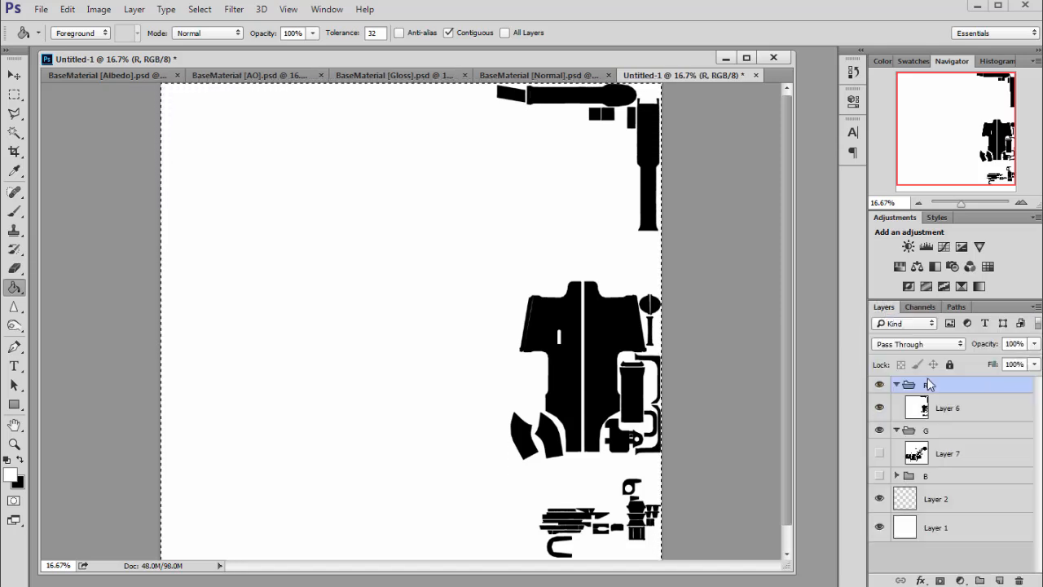
- Copy group G's Layer 7 mask and paste it into the Green channel of Layer 6
{"action": "left_click", "coordinate": [926, 419]}
{"action": "left_click", "coordinate": [917, 454]}
{"action": "left_click", "coordinate": [879, 453]}
{"action": "left_click_drag", "start_coordinate": [931, 459], "coordinate": [921, 417]}
{"action": "left_click", "coordinate": [916, 409]}
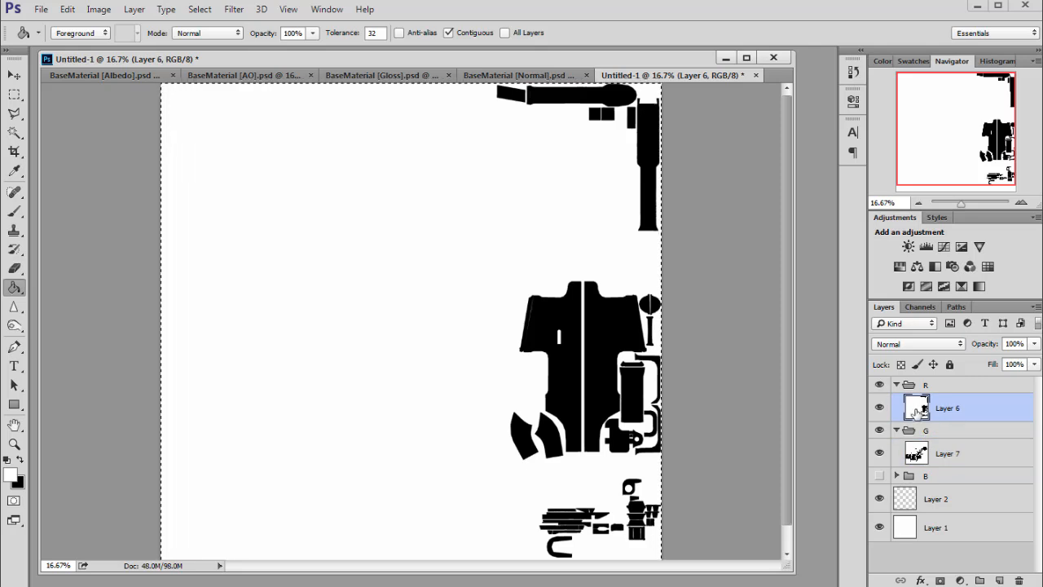
{"action": "left_click", "coordinate": [920, 306]}
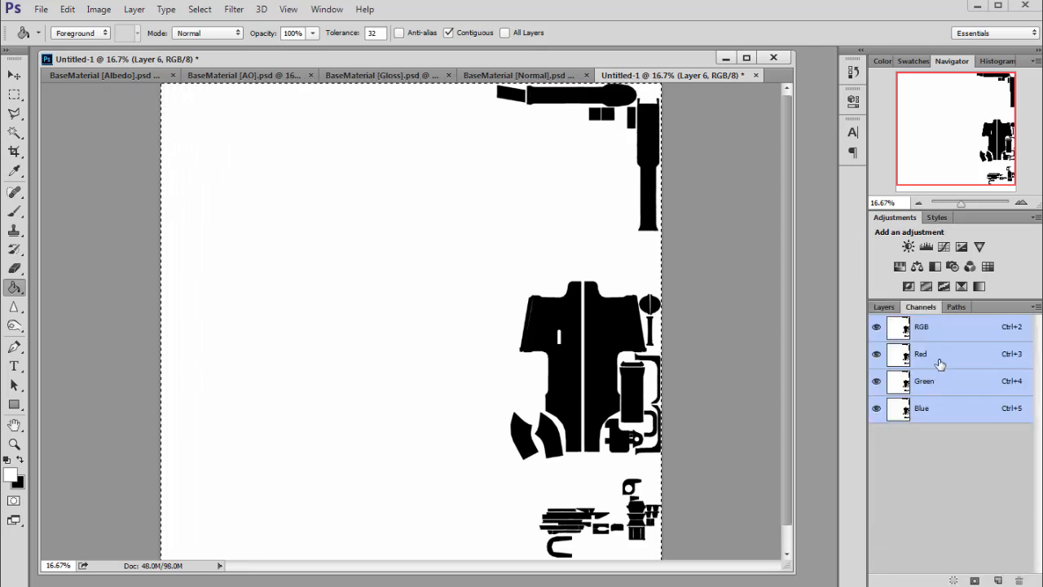
{"action": "left_click", "coordinate": [931, 385]}
{"action": "key", "text": "ctrl+v"}
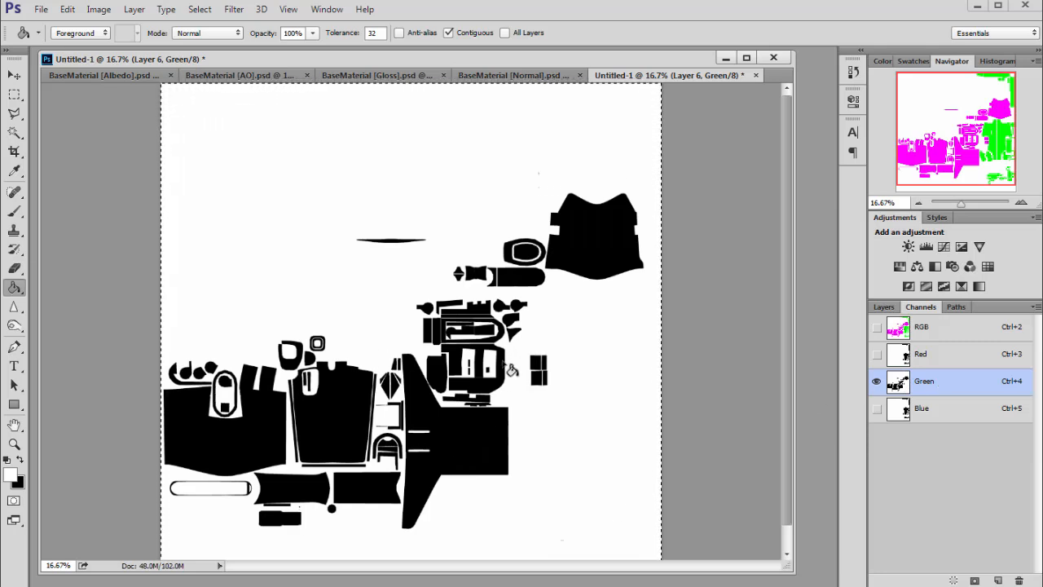
{"action": "left_click", "coordinate": [929, 328]}
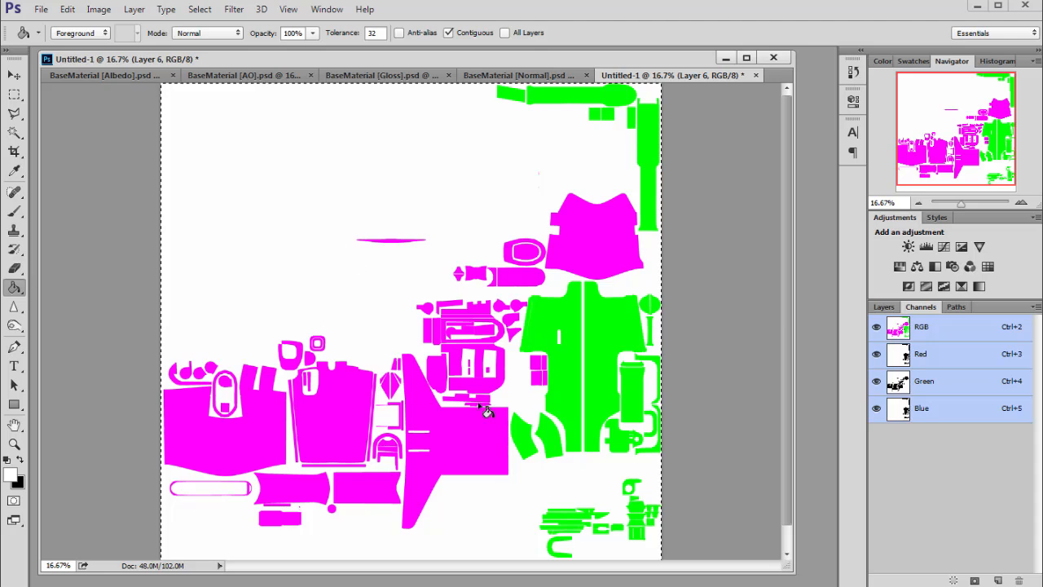
- Show group B, copy its Layer 8 mask, and paste it into the Blue channel of Layer 6
{"action": "left_click", "coordinate": [883, 308]}
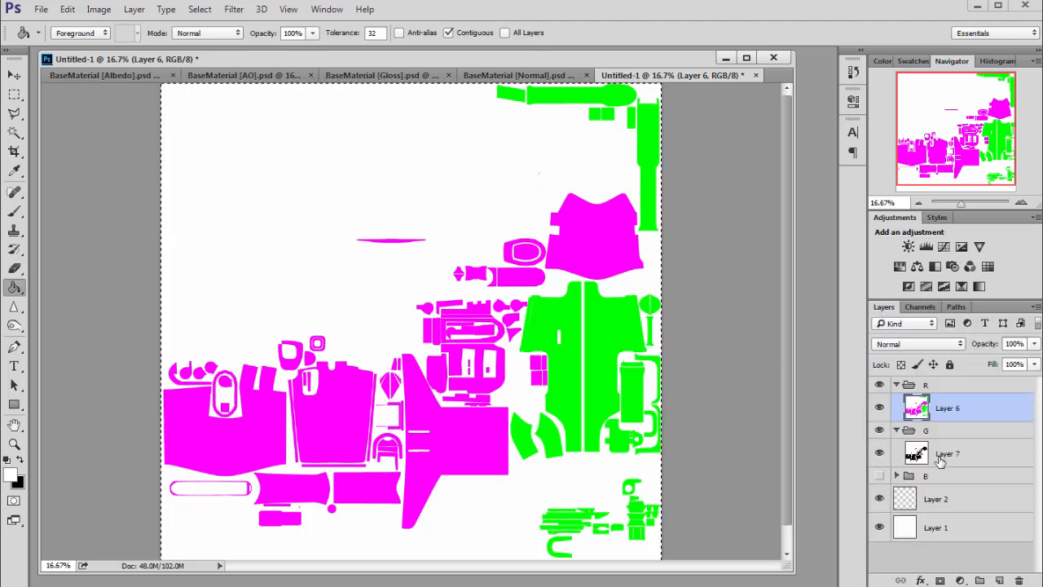
{"action": "left_click", "coordinate": [897, 476]}
{"action": "left_click", "coordinate": [879, 476]}
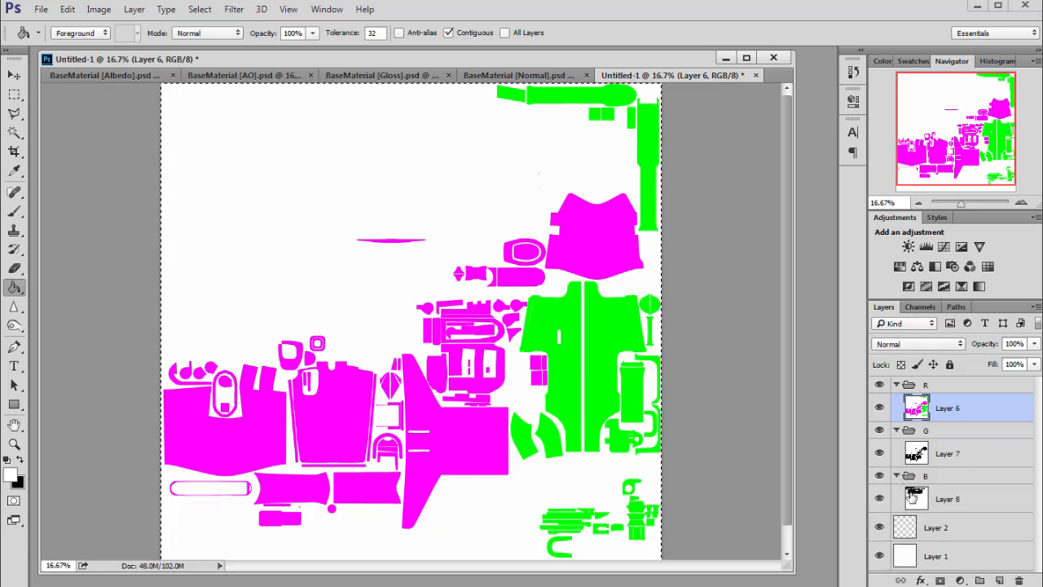
{"action": "left_click", "coordinate": [932, 483]}
{"action": "left_click", "coordinate": [921, 502]}
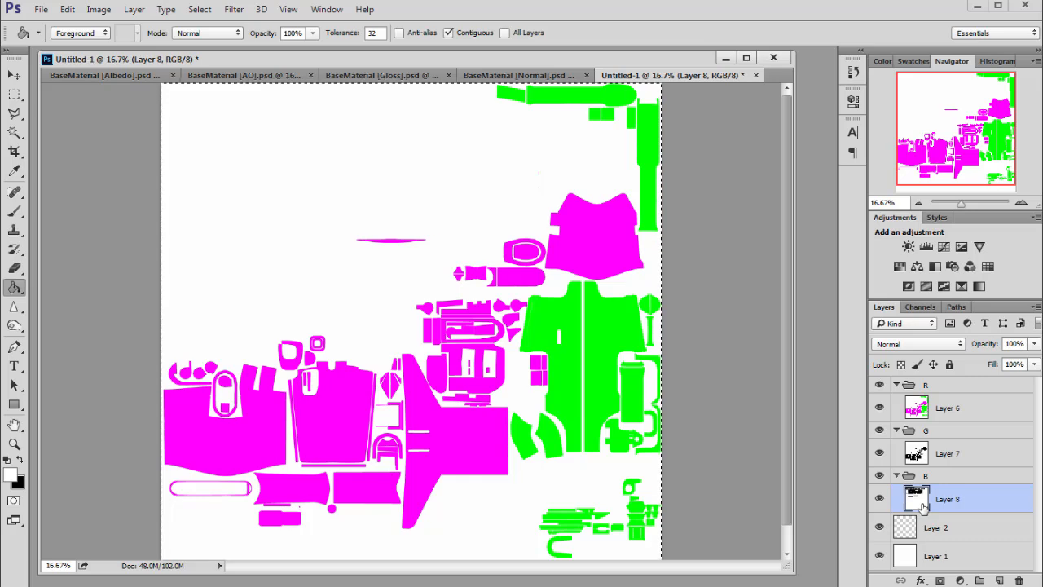
{"action": "left_click", "coordinate": [922, 309]}
{"action": "left_click", "coordinate": [885, 307]}
{"action": "left_click", "coordinate": [921, 401]}
{"action": "left_click", "coordinate": [921, 309]}
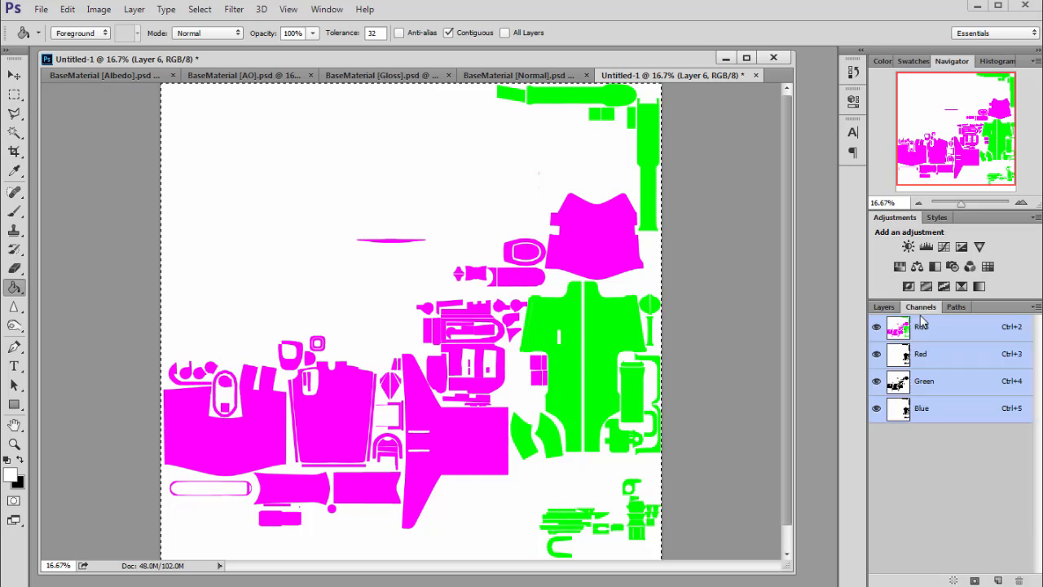
{"action": "left_click", "coordinate": [937, 412]}
{"action": "key", "text": "ctrl+v"}
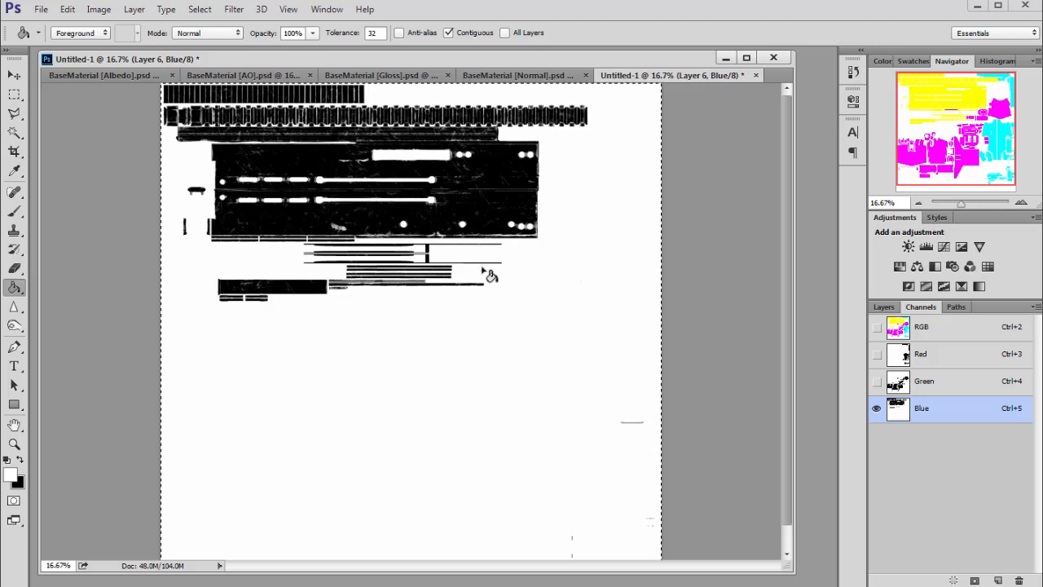
- Hide groups G and B and move Layer 6 out of group R to the top of the layer stack
{"action": "left_click", "coordinate": [944, 333]}
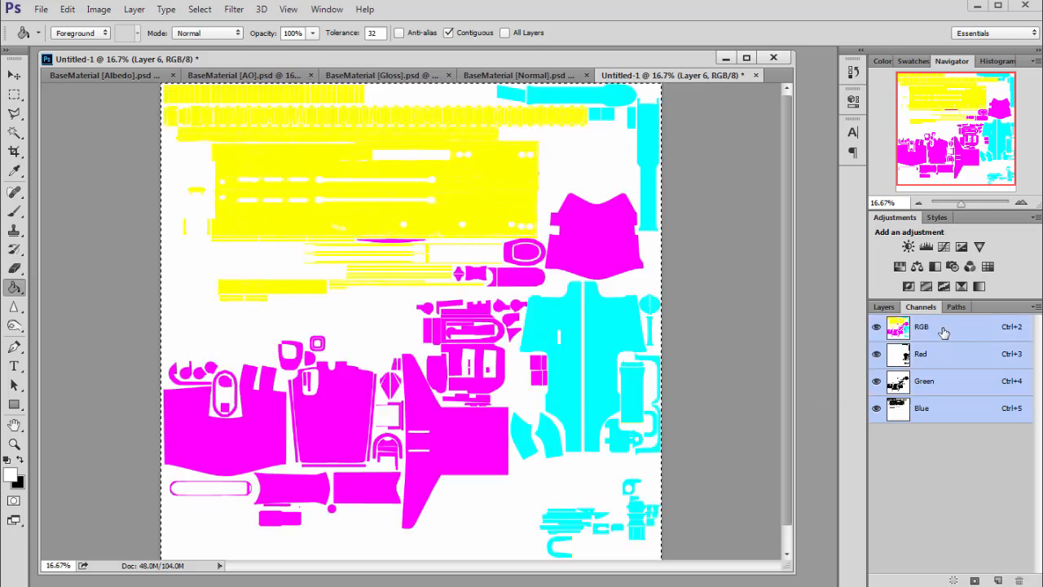
{"action": "left_click", "coordinate": [887, 307]}
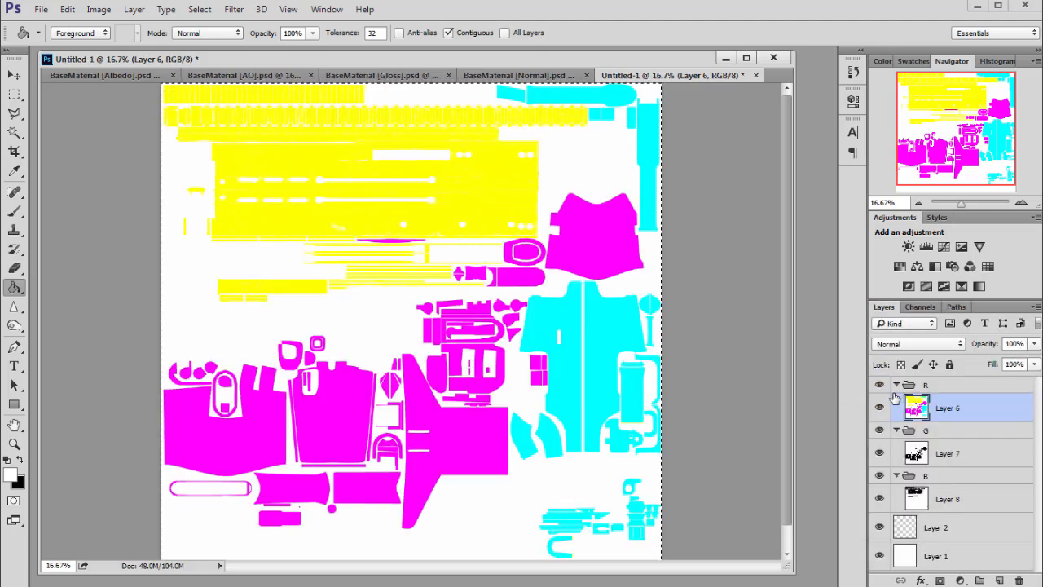
{"action": "left_click", "coordinate": [879, 429]}
{"action": "left_click", "coordinate": [879, 475]}
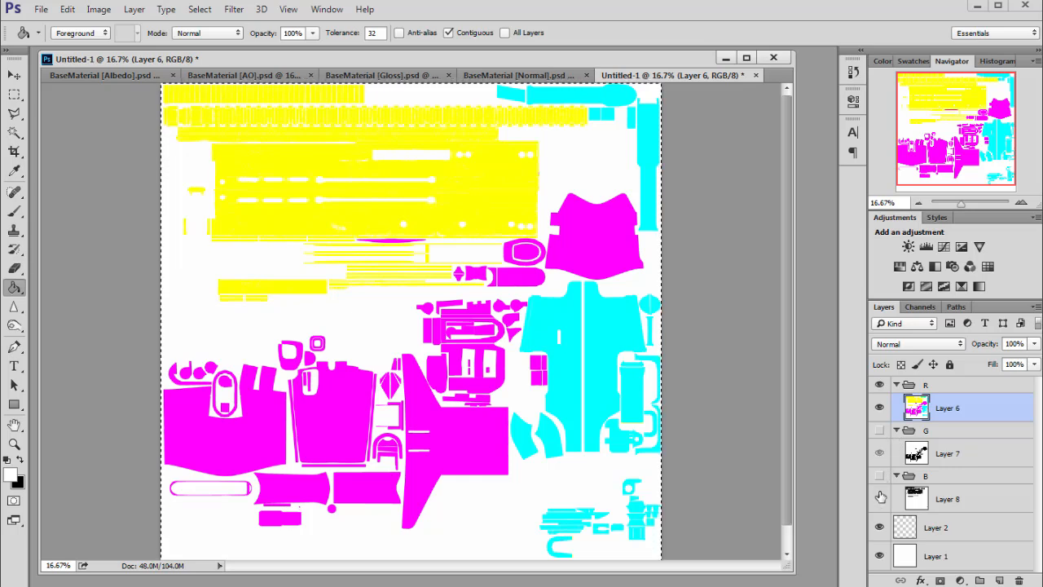
{"action": "left_click_drag", "start_coordinate": [931, 394], "coordinate": [924, 379]}
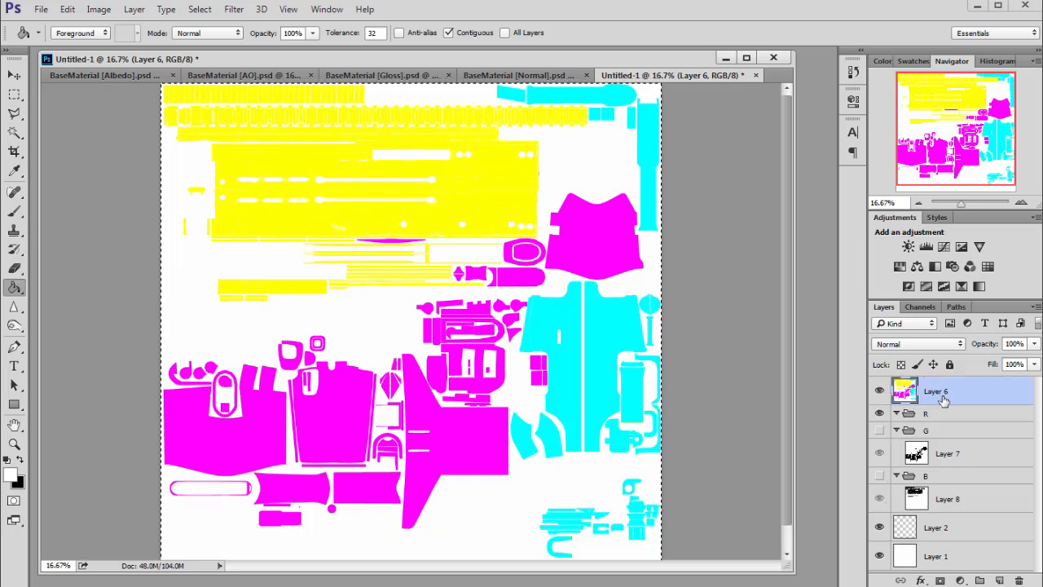
- Delete groups R, G and B along with Layer 2 and Layer 1, keeping only Layer 6
{"action": "left_click", "coordinate": [929, 414]}
{"action": "left_click", "coordinate": [941, 499], "text": "shift"}
{"action": "left_click", "coordinate": [1018, 580]}
{"action": "key", "text": "Return"}
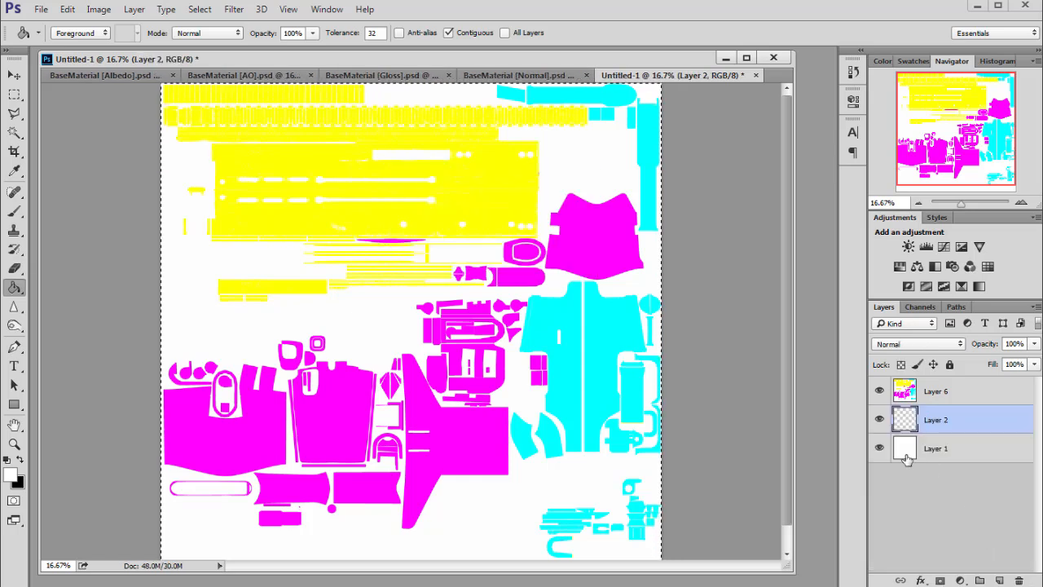
{"action": "left_click", "coordinate": [1019, 580]}
{"action": "left_click", "coordinate": [1020, 580]}
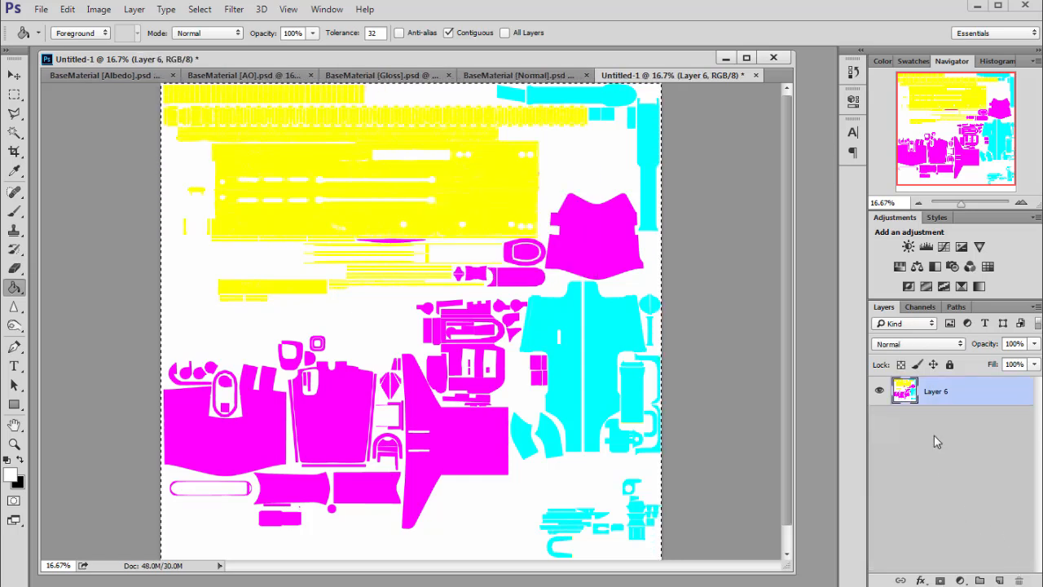
- Inspect the Red, Green and Blue channels one by one, then return to the composite RGB view
{"action": "left_click", "coordinate": [920, 308]}
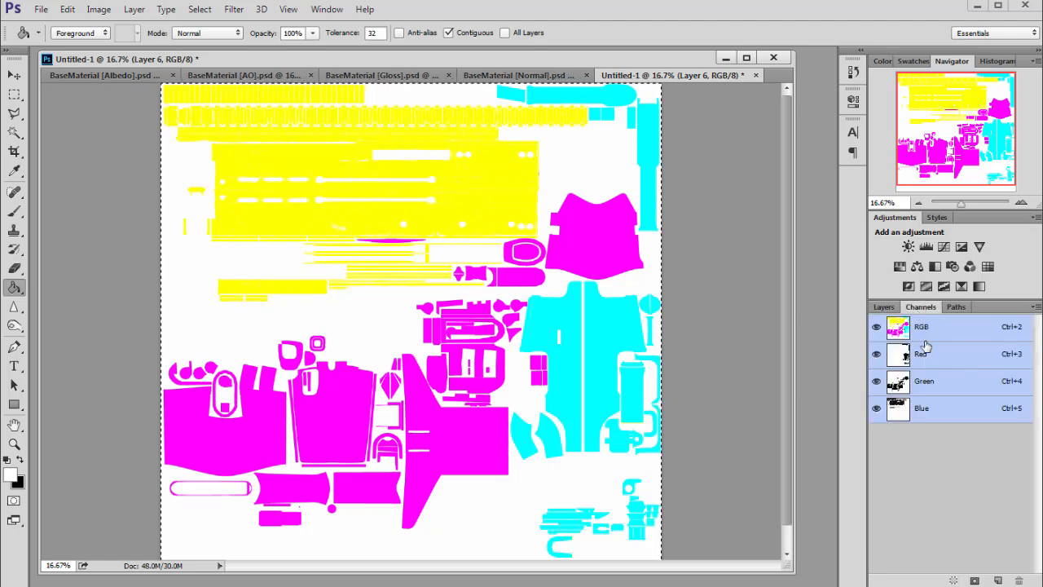
{"action": "left_click", "coordinate": [934, 358]}
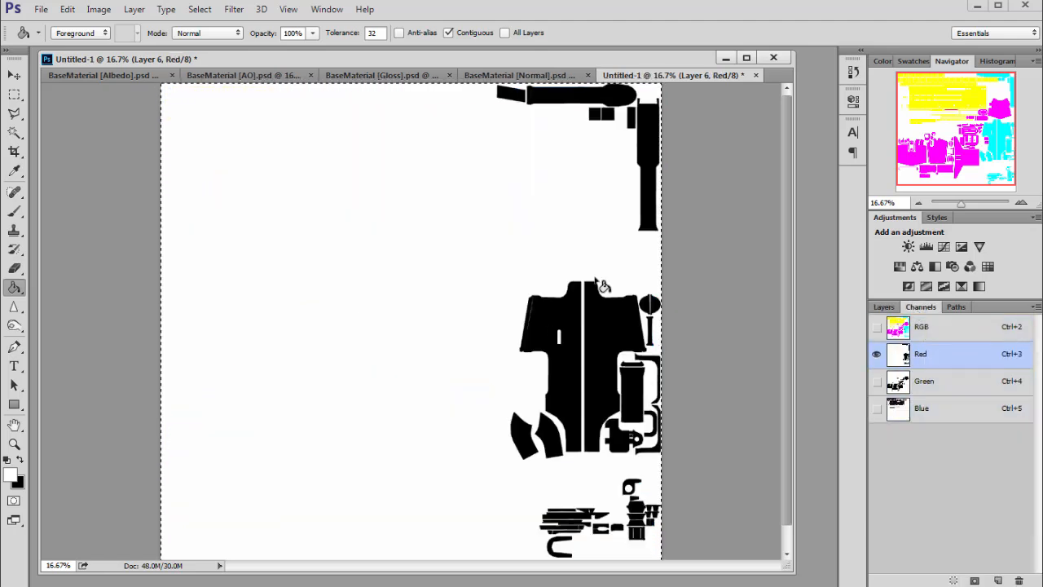
{"action": "left_click", "coordinate": [943, 388]}
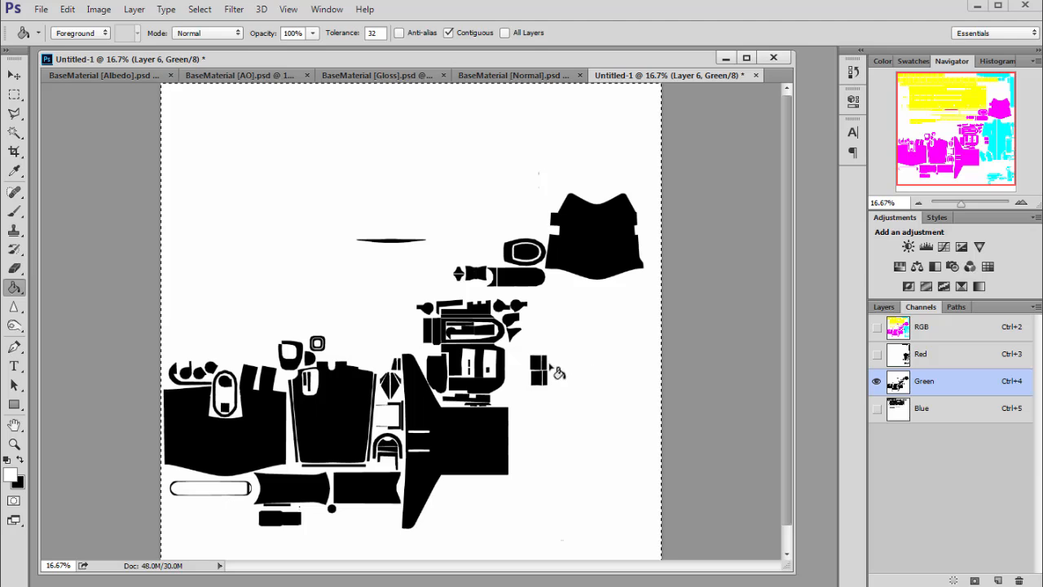
{"action": "left_click", "coordinate": [943, 417]}
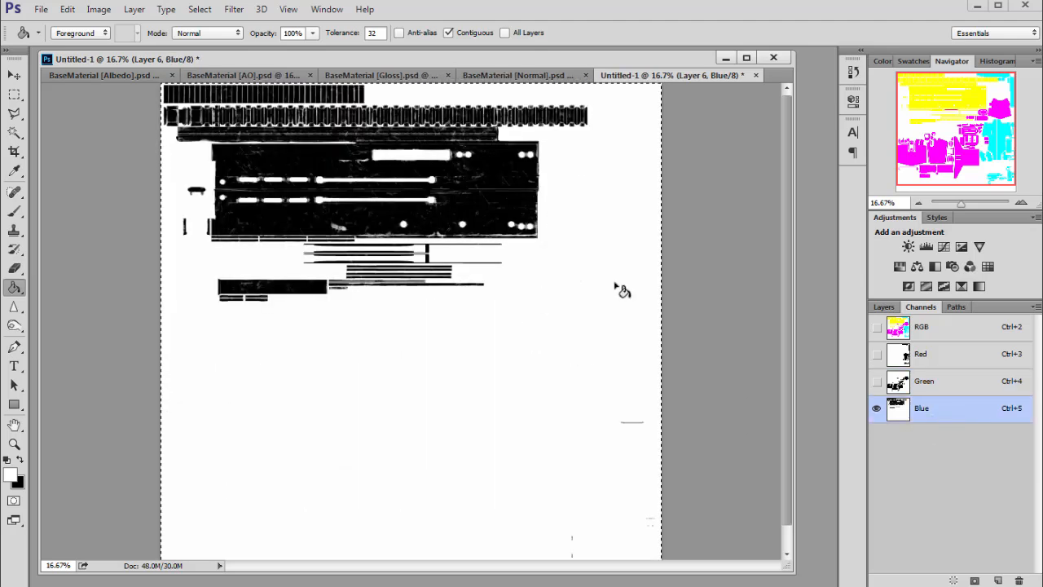
{"action": "left_click", "coordinate": [947, 359]}
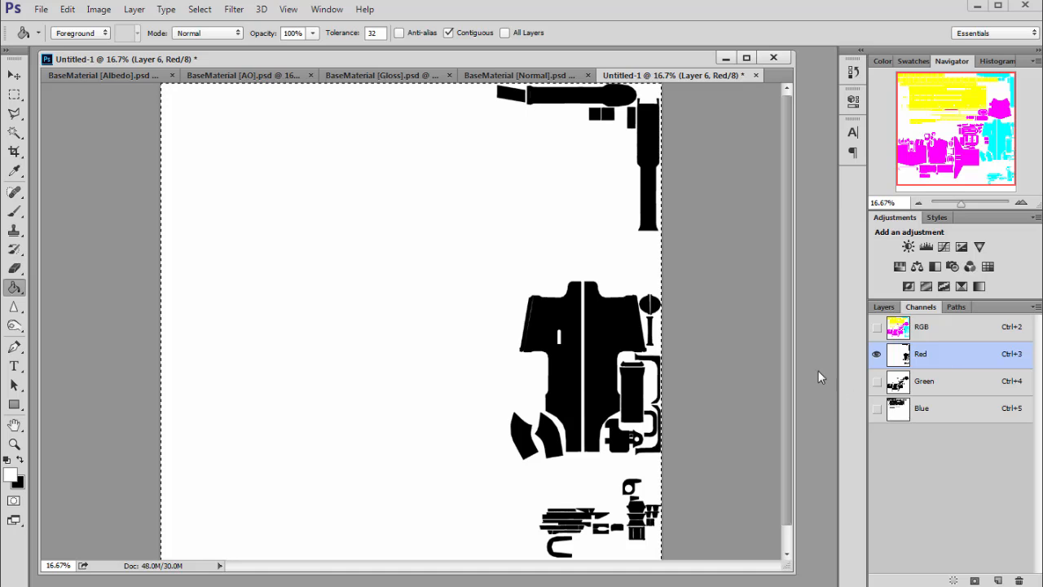
{"action": "left_click", "coordinate": [934, 330]}
{"action": "mouse_move", "coordinate": [930, 150]}
{"action": "left_mouse_down"}
{"action": "mouse_move", "coordinate": [925, 173]}
{"action": "mouse_move", "coordinate": [932, 137]}
{"action": "mouse_move", "coordinate": [940, 159]}
{"action": "left_mouse_up"}
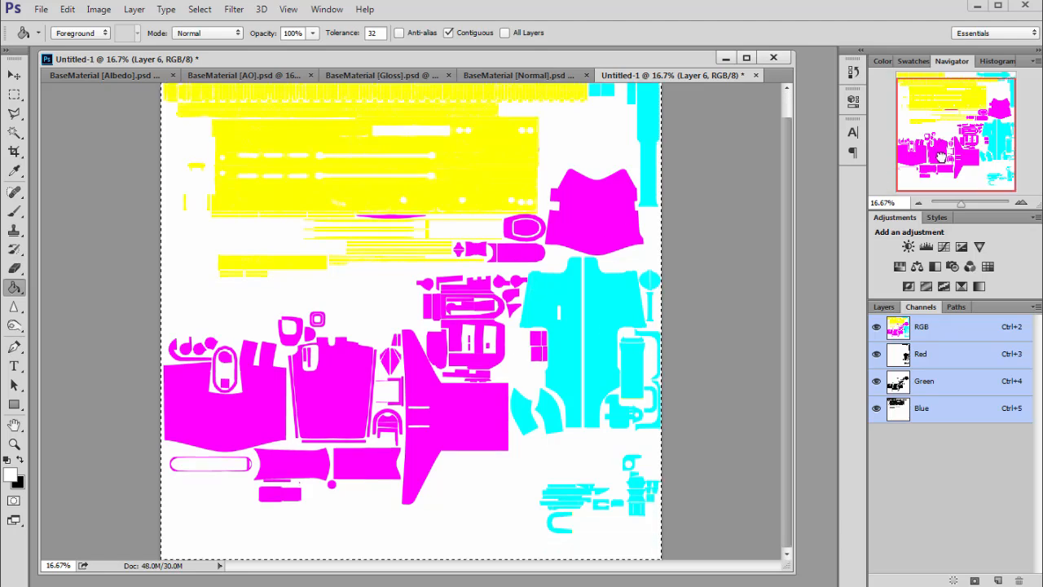
- Add a new alpha channel to Untitled-1
{"action": "left_click", "coordinate": [996, 580]}
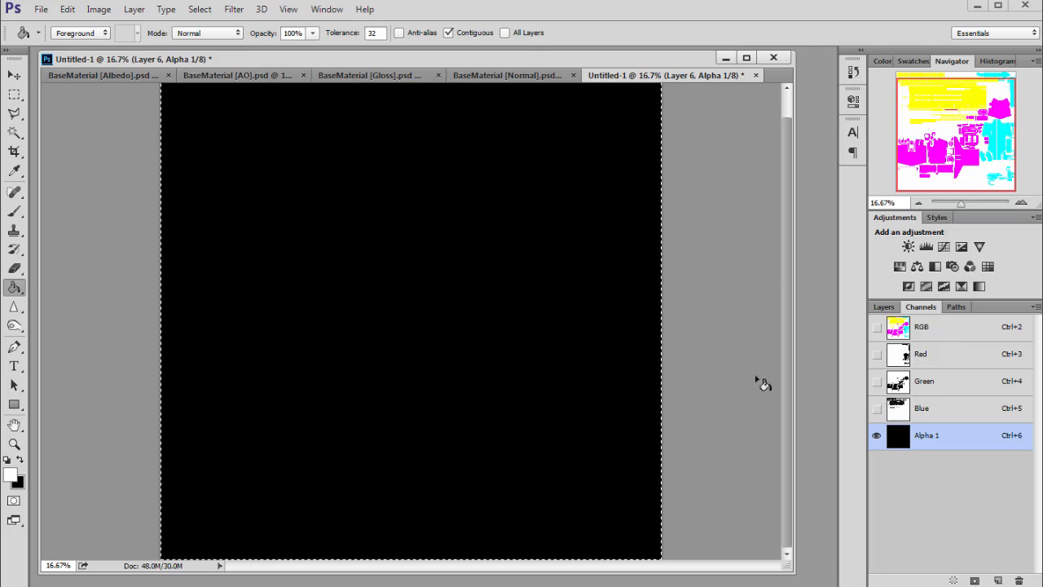
- Select every layer in the AO document and merge them into a single layer
{"action": "left_click", "coordinate": [240, 75]}
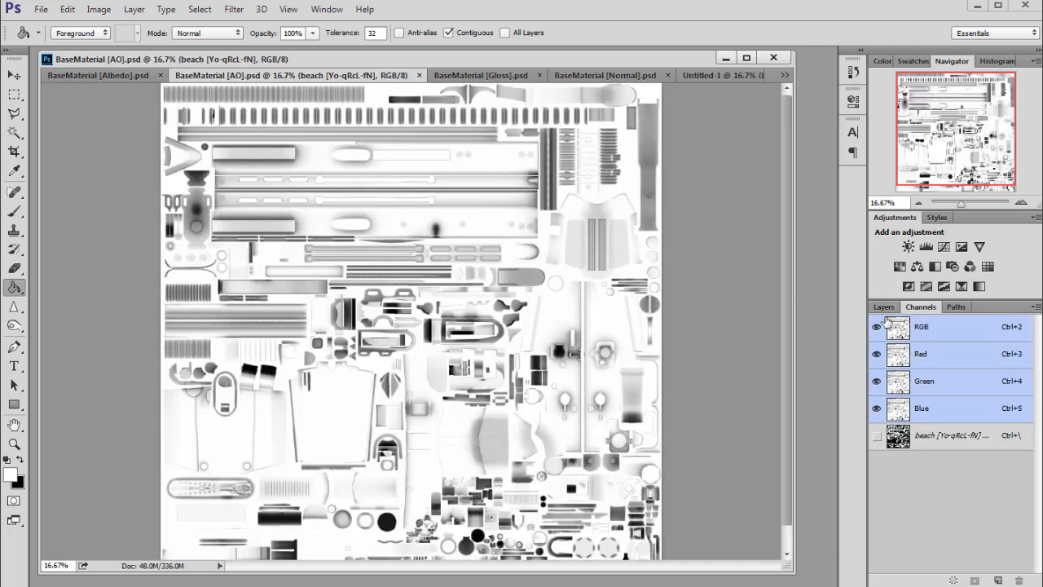
{"action": "left_click", "coordinate": [884, 307]}
{"action": "left_click", "coordinate": [990, 399]}
{"action": "scroll", "coordinate": [987, 489], "scroll_direction": "down", "scroll_amount": 5}
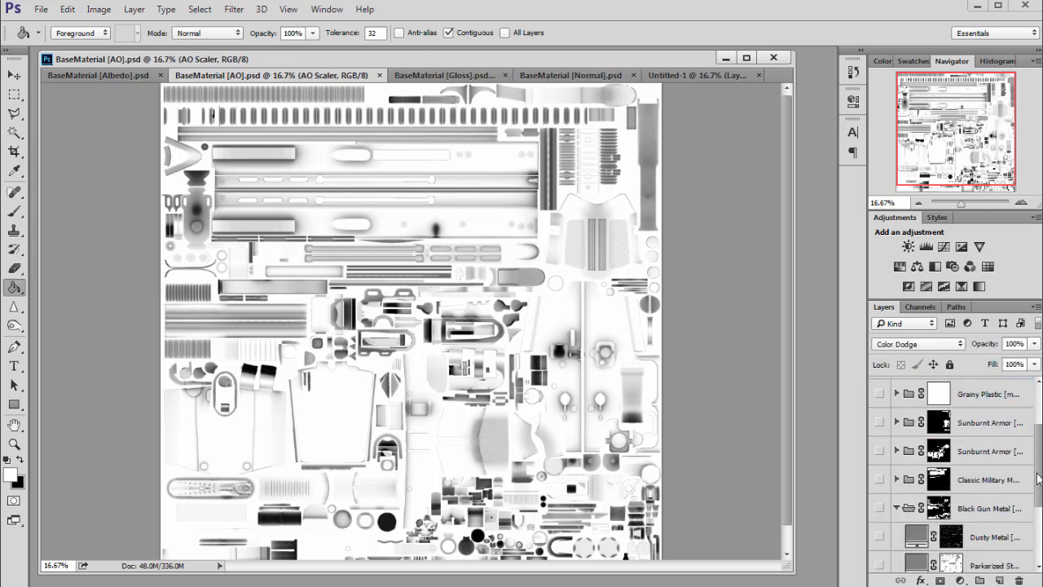
{"action": "left_click", "coordinate": [988, 557], "text": "shift"}
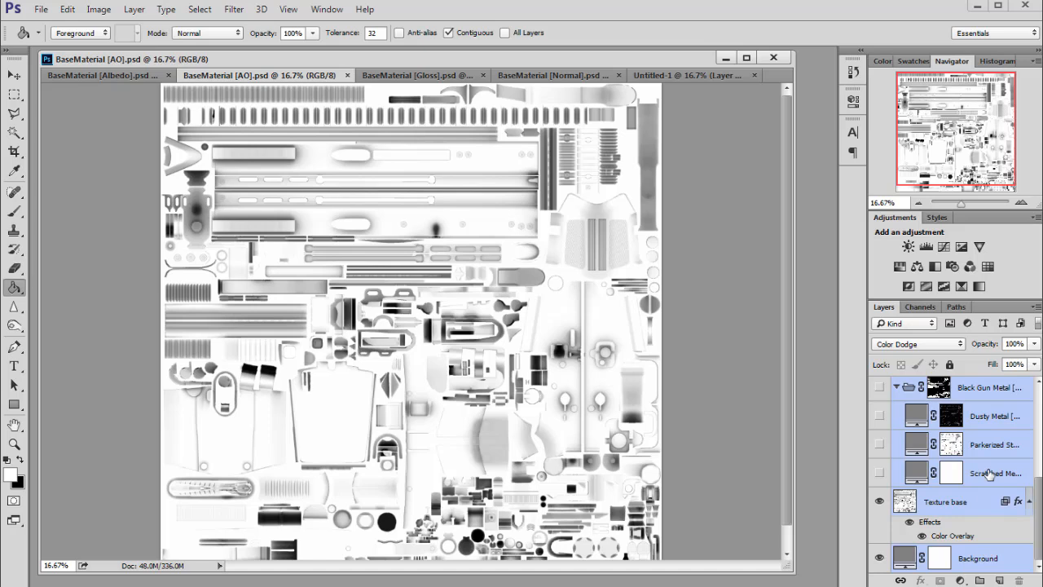
{"action": "scroll", "coordinate": [1028, 510], "scroll_direction": "up", "scroll_amount": 5}
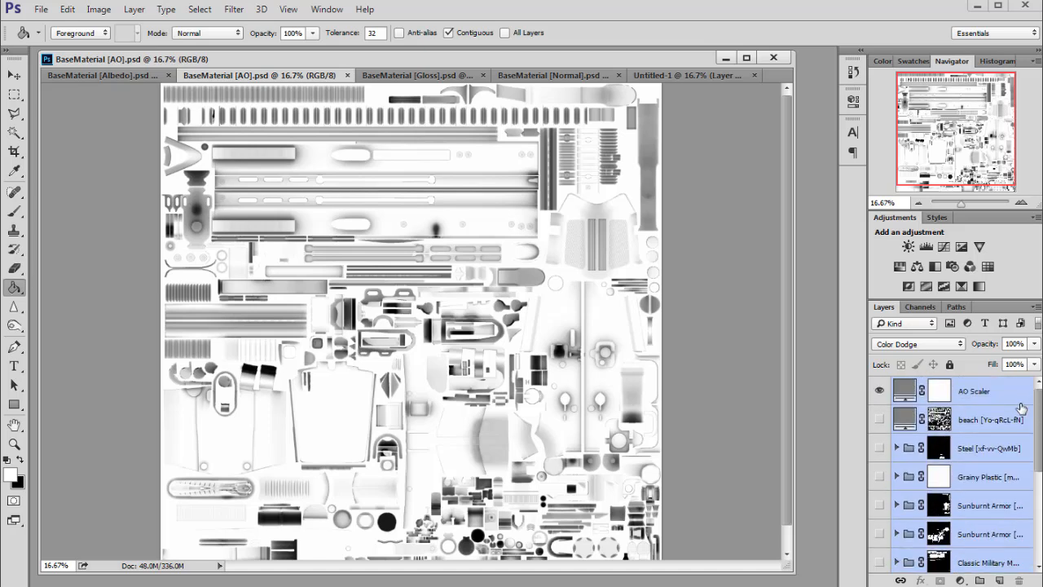
{"action": "scroll", "coordinate": [1003, 418], "scroll_direction": "down", "scroll_amount": 5}
{"action": "scroll", "coordinate": [1002, 418], "scroll_direction": "up", "scroll_amount": 5}
{"action": "key", "text": "ctrl+e"}
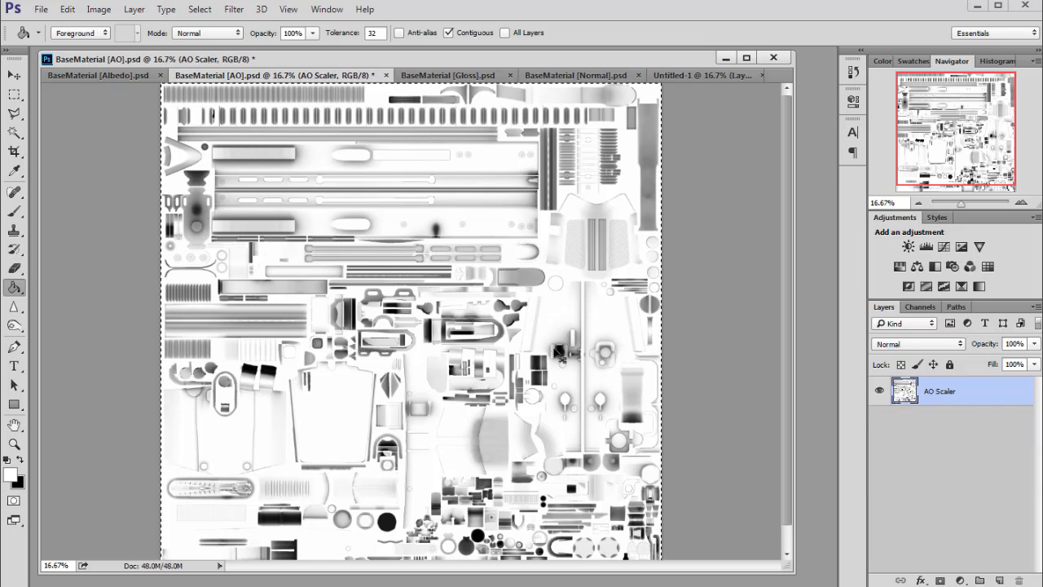
- Paste the AO map into the Alpha 1 channel of Untitled-1 and return to the RGB composite
{"action": "left_click", "coordinate": [706, 75]}
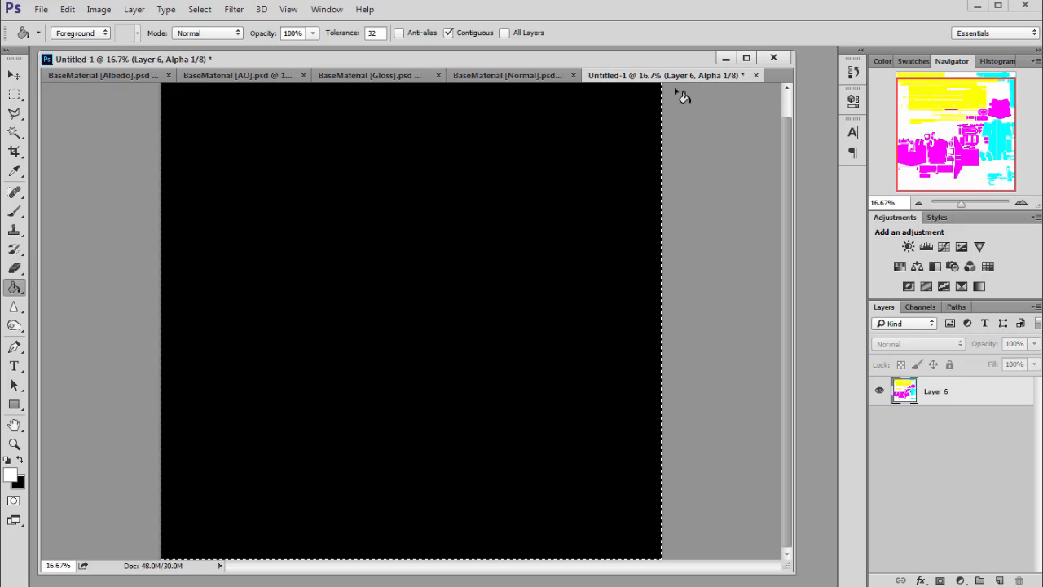
{"action": "left_click", "coordinate": [921, 307]}
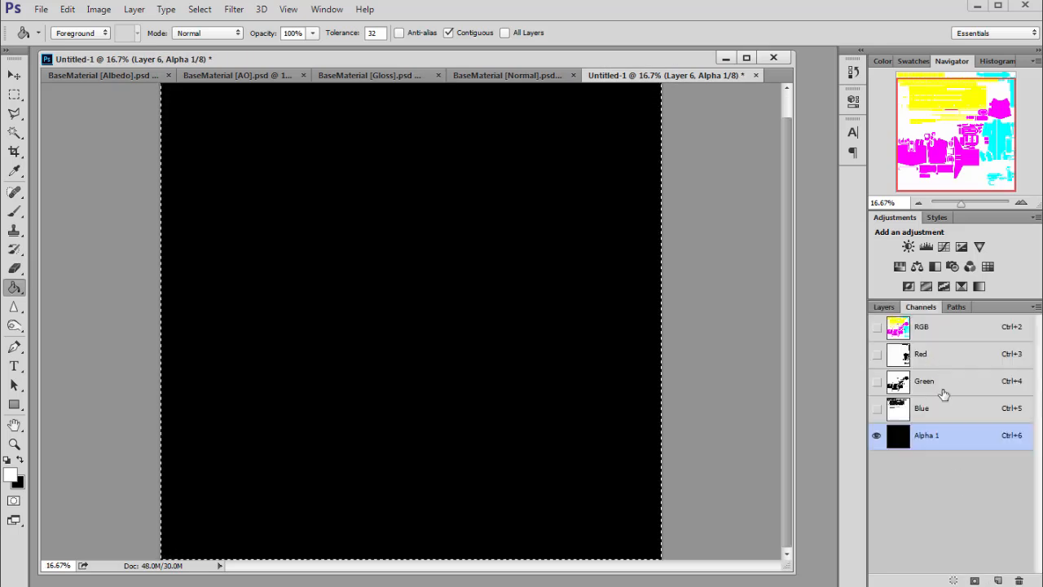
{"action": "key", "text": "ctrl+v"}
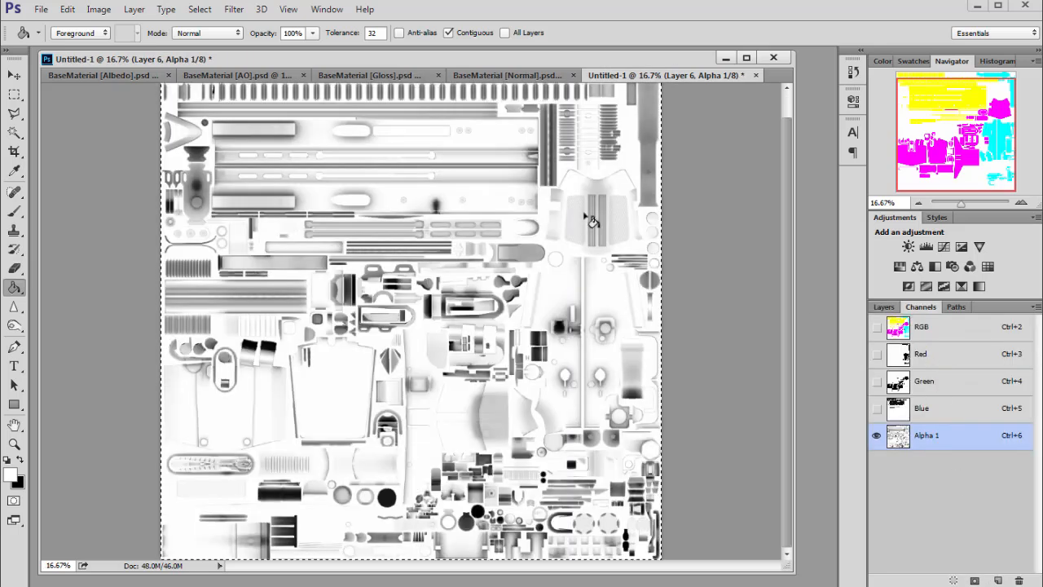
{"action": "left_click", "coordinate": [941, 330]}
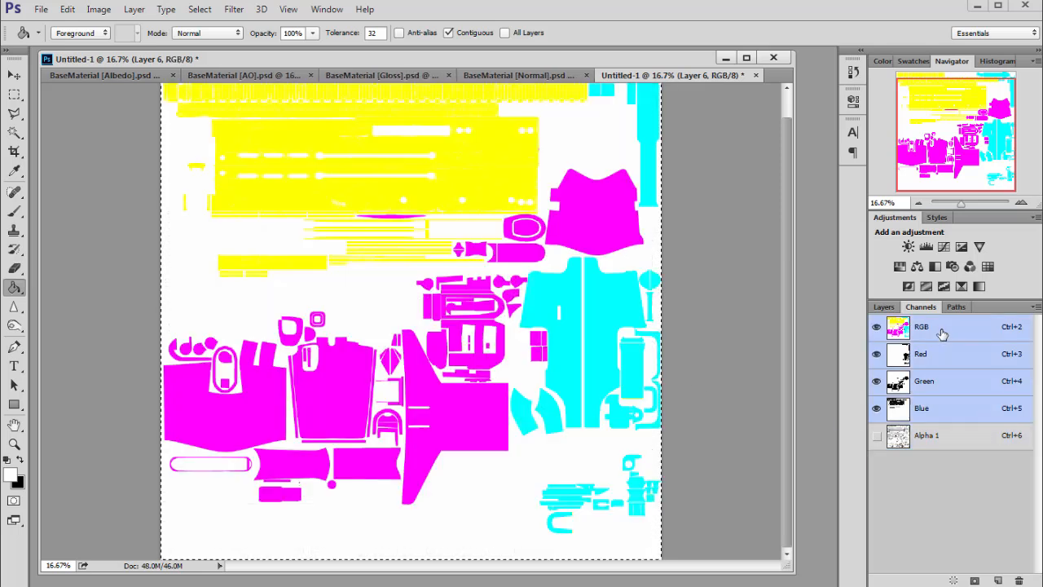
- Close the AO and Gloss documents without saving changes
{"action": "left_click", "coordinate": [885, 307]}
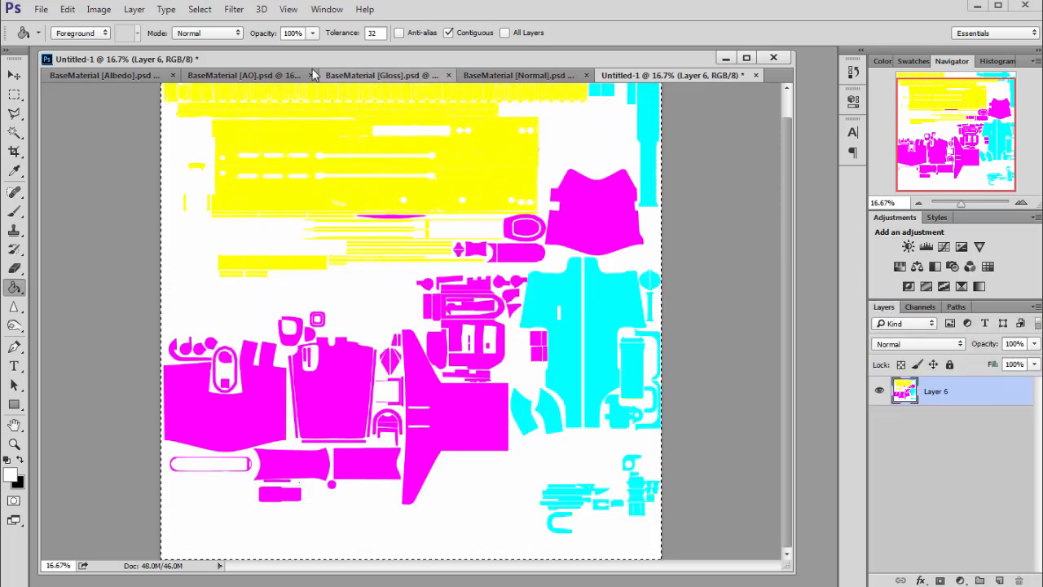
{"action": "left_click", "coordinate": [242, 75]}
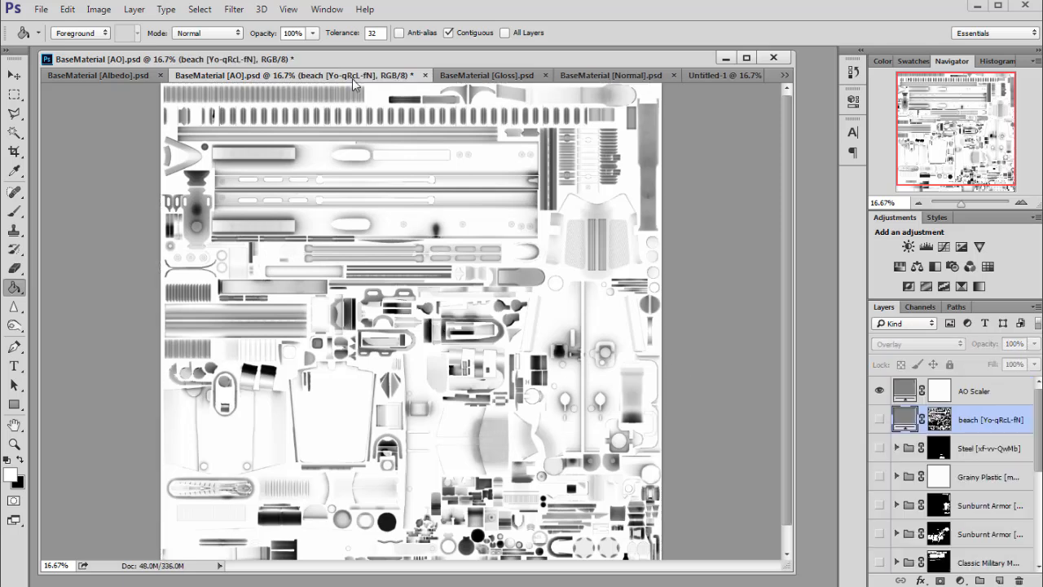
{"action": "left_click", "coordinate": [425, 75]}
{"action": "left_click", "coordinate": [535, 243]}
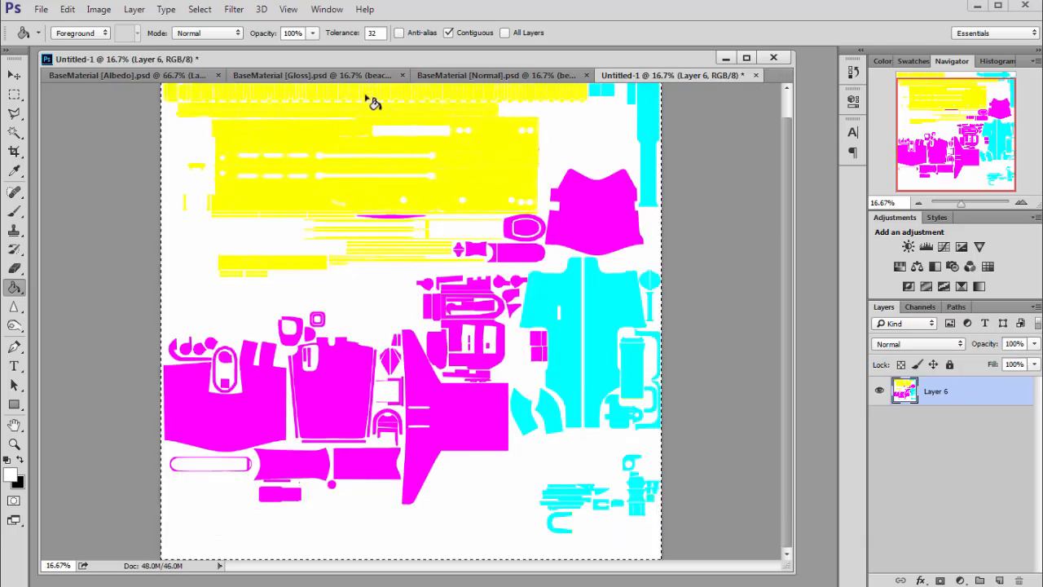
{"action": "left_click", "coordinate": [411, 80]}
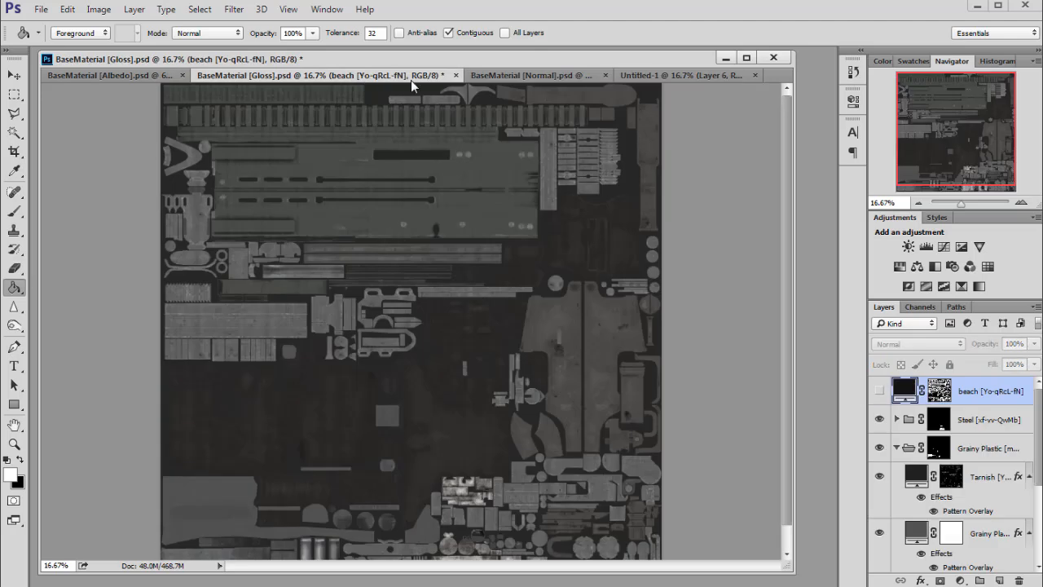
{"action": "left_click", "coordinate": [455, 75]}
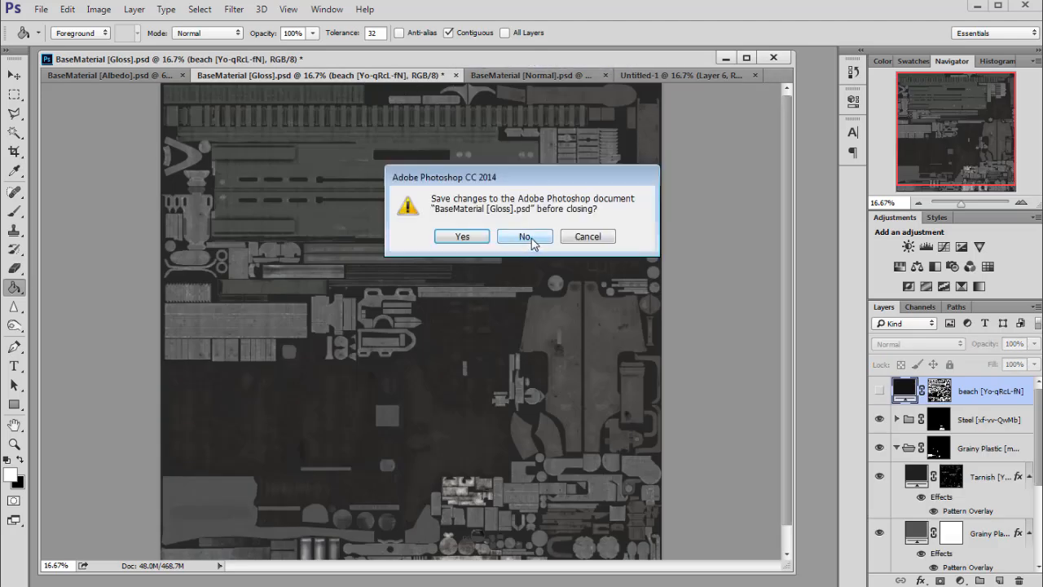
{"action": "left_click", "coordinate": [531, 238]}
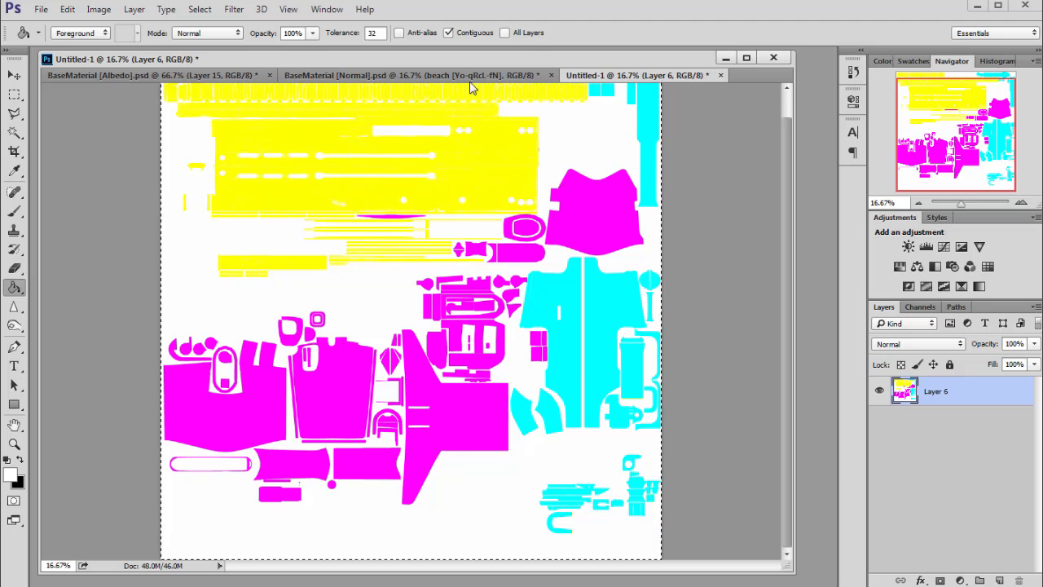
- Activate the Alpha 1 channel in Untitled-1 and clear any selection
{"action": "left_click", "coordinate": [444, 76]}
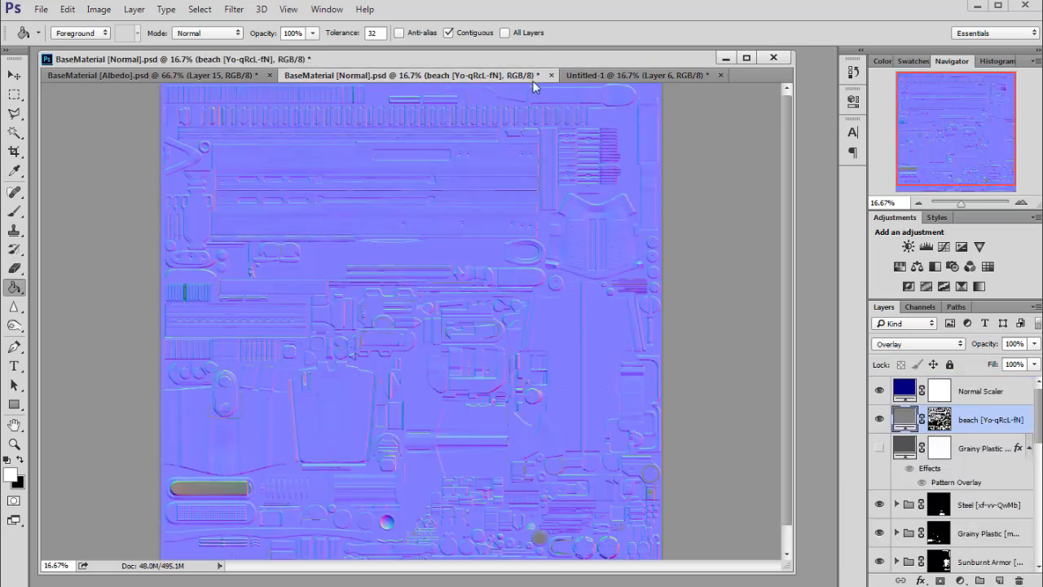
{"action": "left_click", "coordinate": [619, 75]}
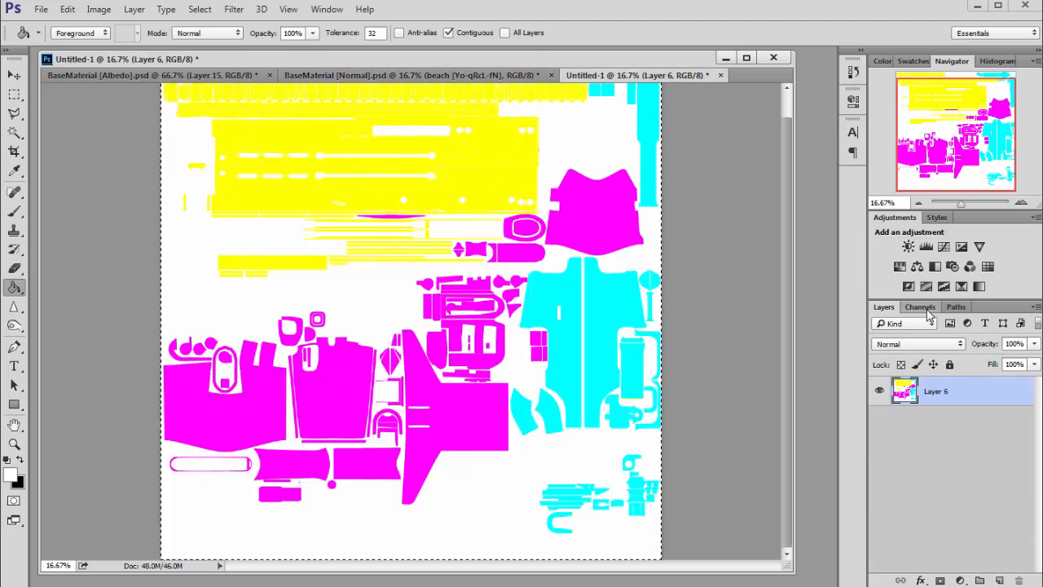
{"action": "mouse_move", "coordinate": [939, 186]}
{"action": "left_mouse_down"}
{"action": "mouse_move", "coordinate": [940, 140]}
{"action": "mouse_move", "coordinate": [939, 188]}
{"action": "left_mouse_up"}
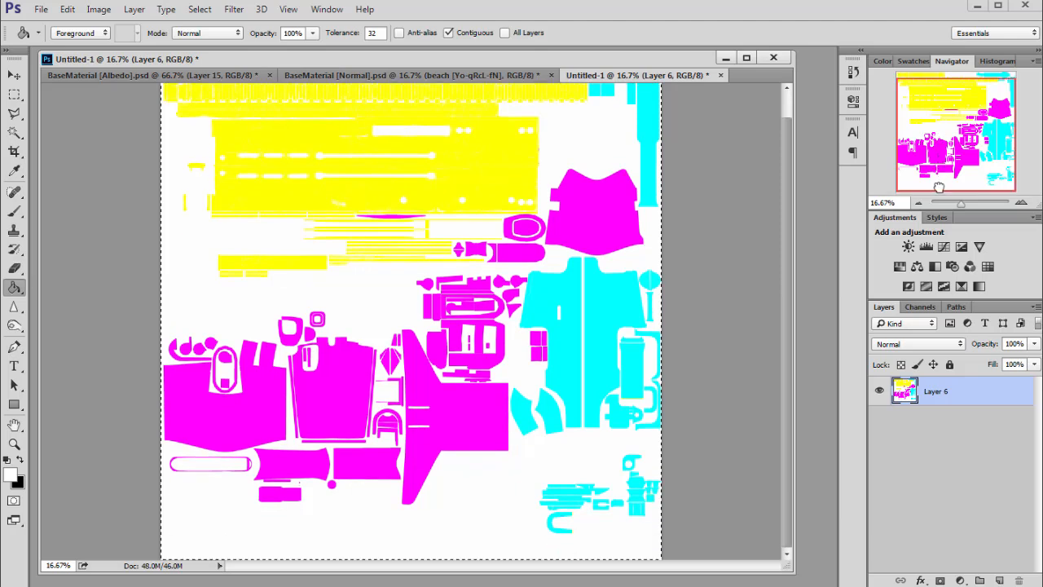
{"action": "left_click", "coordinate": [920, 308]}
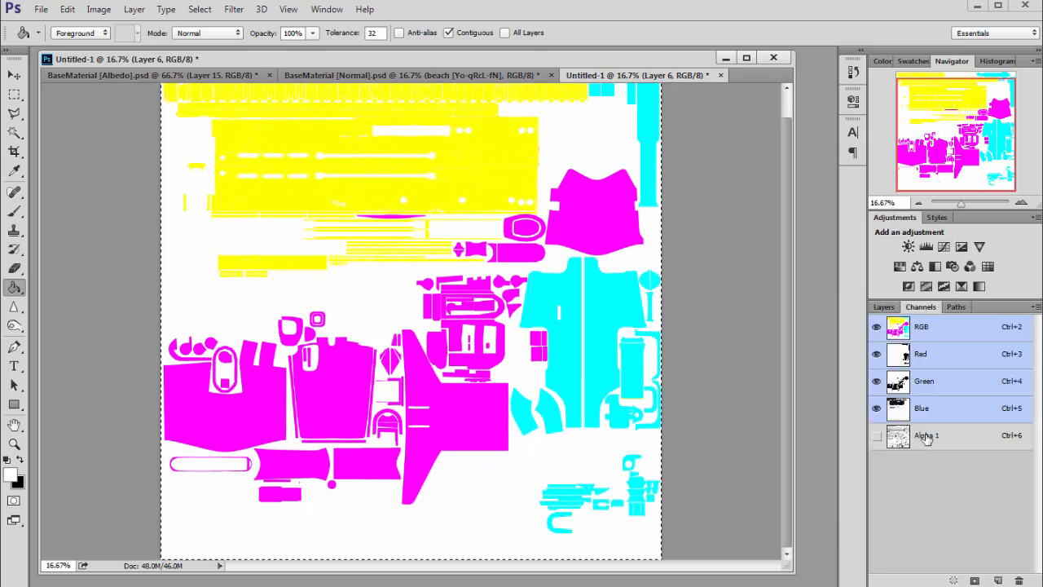
{"action": "left_click", "coordinate": [935, 446]}
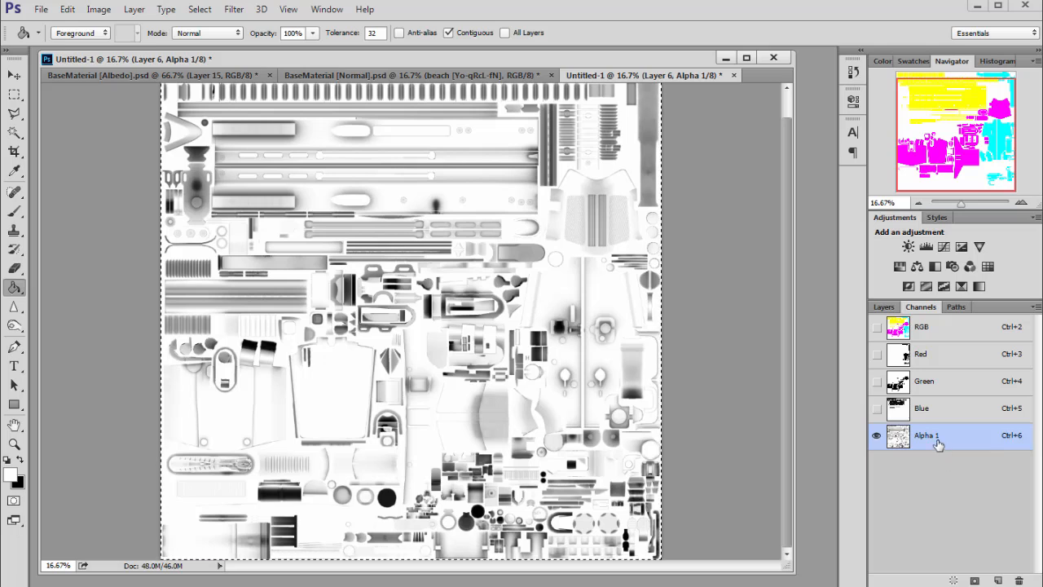
{"action": "key", "text": "ctrl+d"}
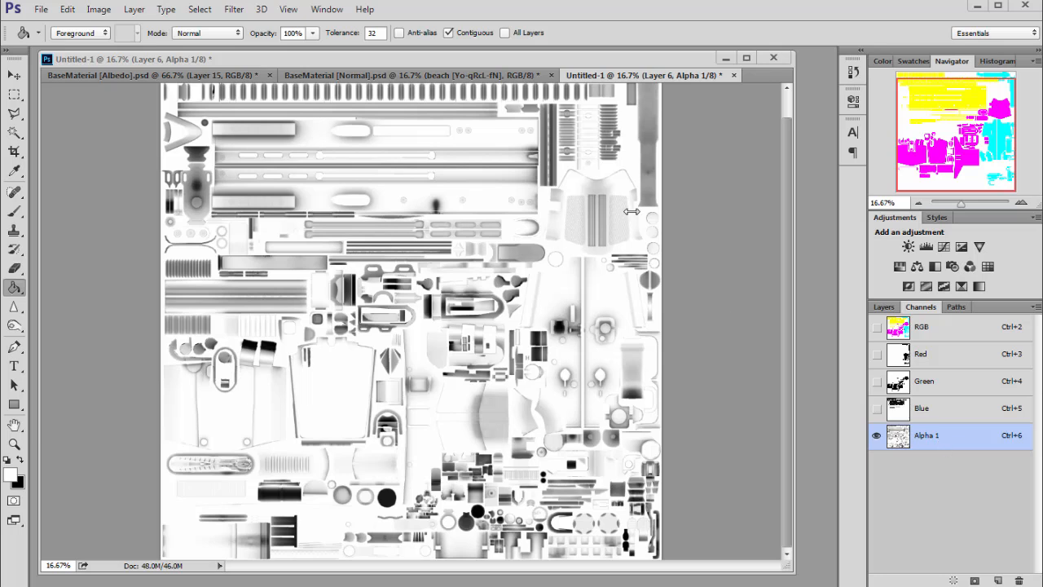
{"action": "key", "text": "ctrl+a"}
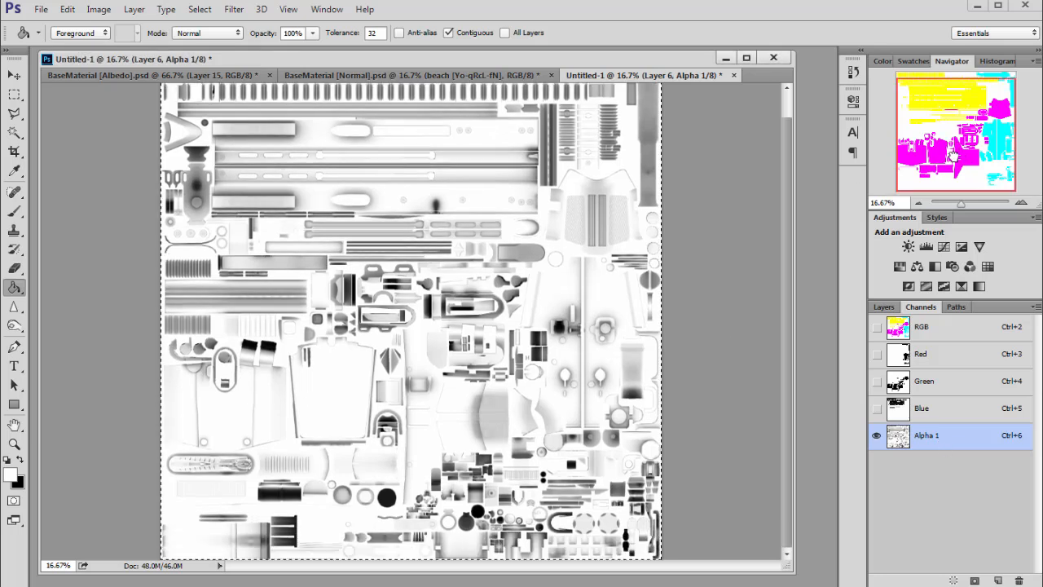
{"action": "left_click", "coordinate": [14, 93]}
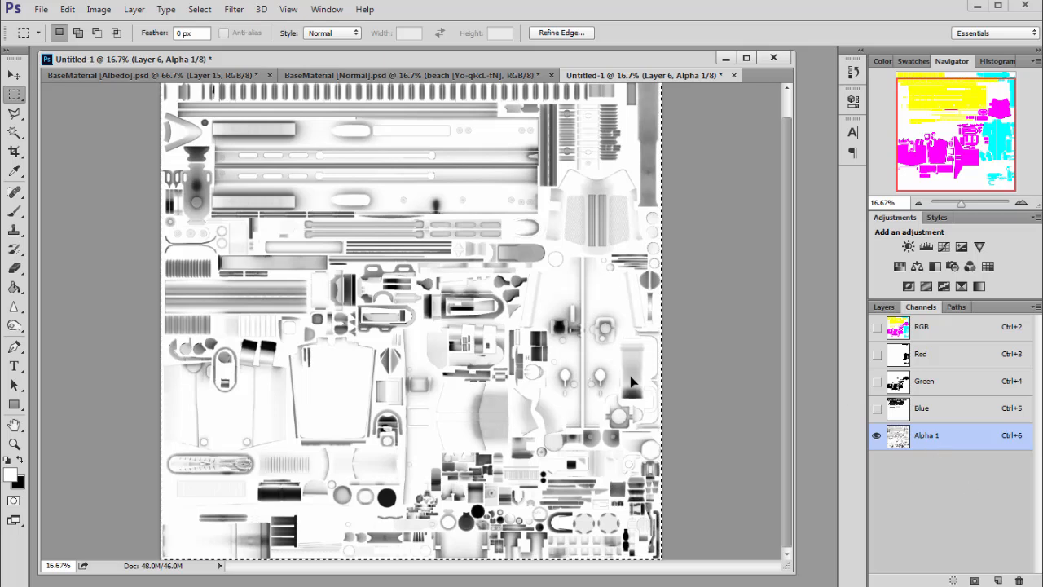
{"action": "left_click", "coordinate": [674, 381]}
- Select the beach layer's mask in the Albedo document for copying
{"action": "left_click", "coordinate": [142, 77]}
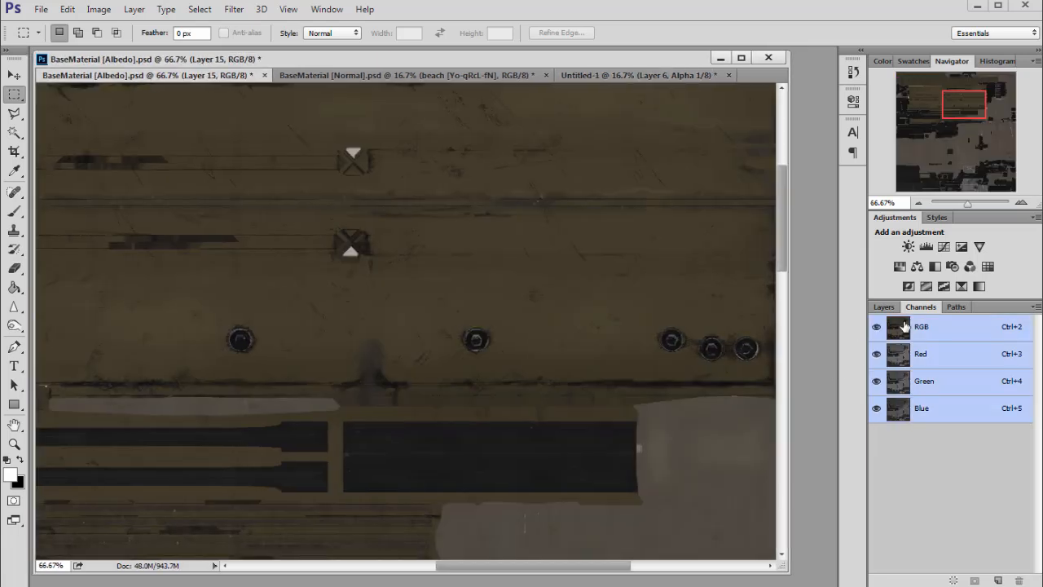
{"action": "left_click", "coordinate": [883, 307]}
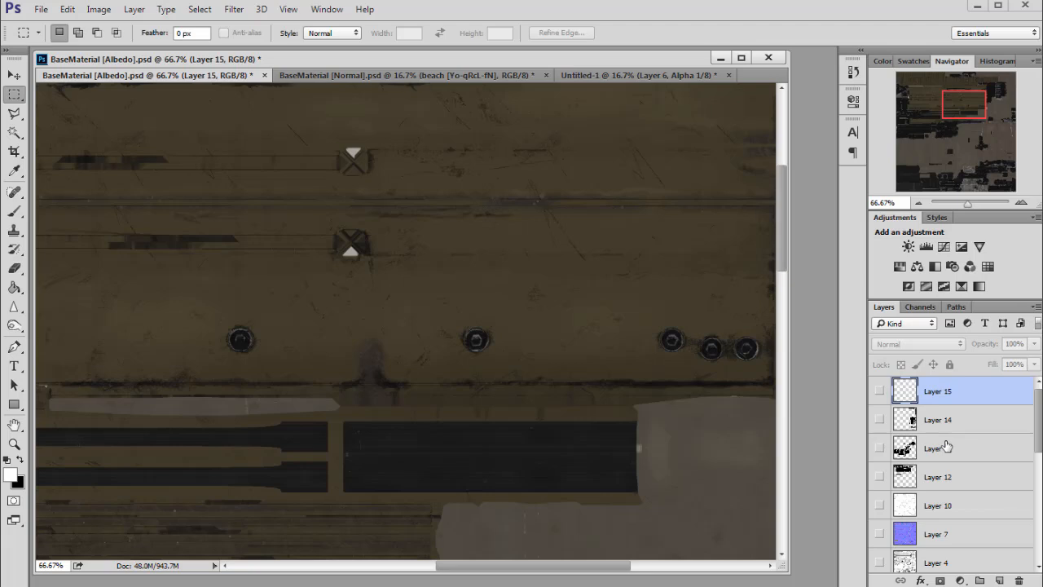
{"action": "scroll", "coordinate": [958, 446], "scroll_direction": "down", "scroll_amount": 4}
{"action": "left_click", "coordinate": [879, 476]}
{"action": "left_click", "coordinate": [918, 202]}
{"action": "left_click", "coordinate": [919, 203]}
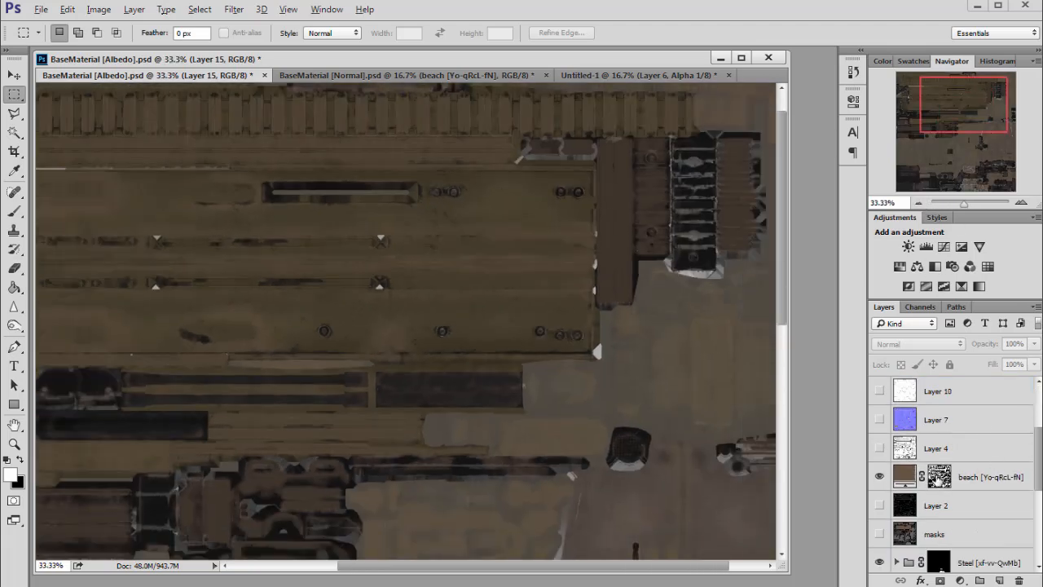
{"action": "left_click", "coordinate": [939, 479], "text": "alt"}
{"action": "left_click_drag", "start_coordinate": [946, 104], "coordinate": [911, 88]}
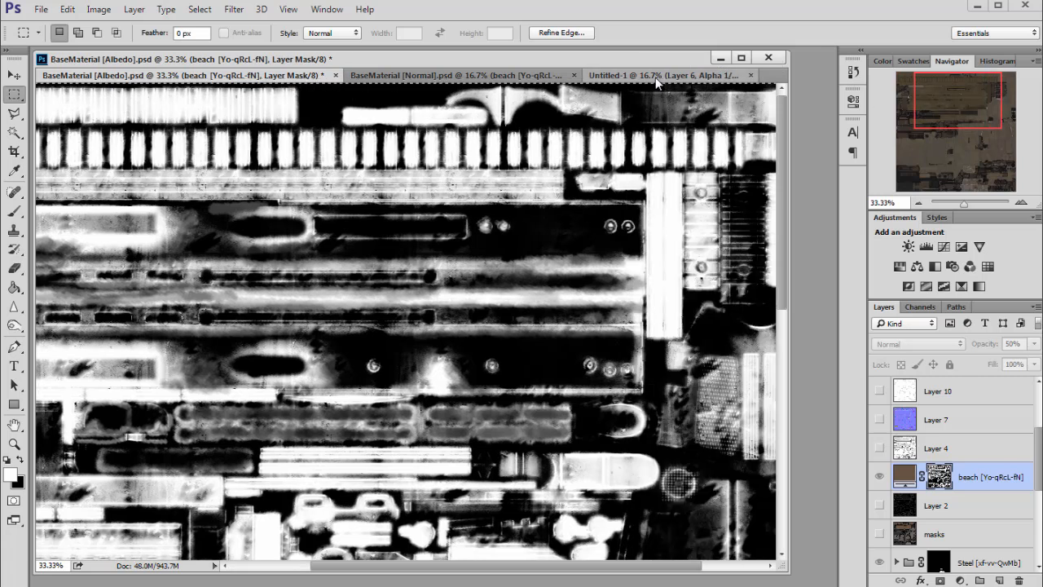
- Paste the beach mask into the Alpha 1 channel of Untitled-1 and deselect
{"action": "left_click", "coordinate": [657, 75]}
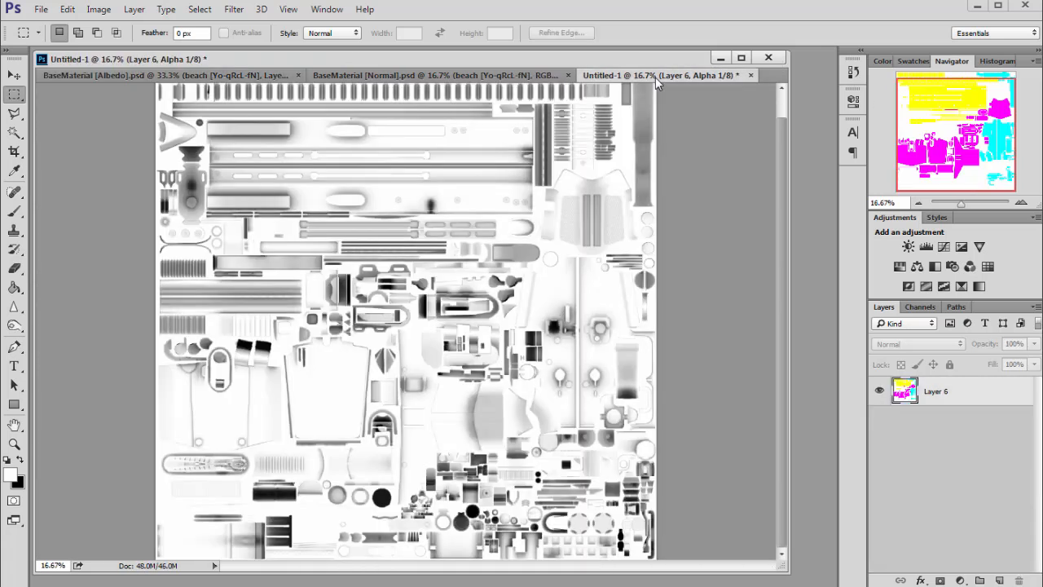
{"action": "left_click", "coordinate": [920, 308]}
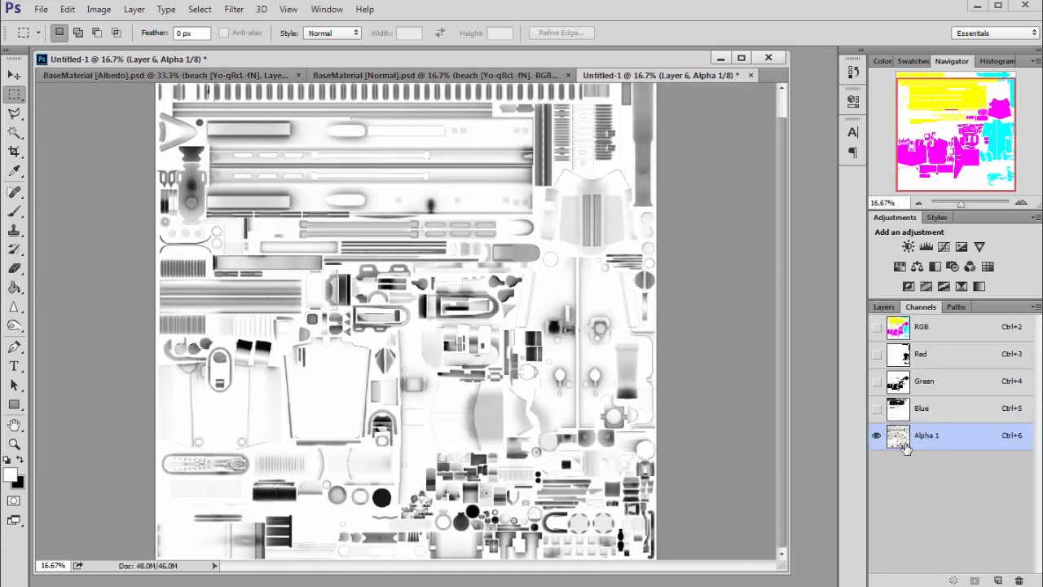
{"action": "key", "text": "ctrl+v"}
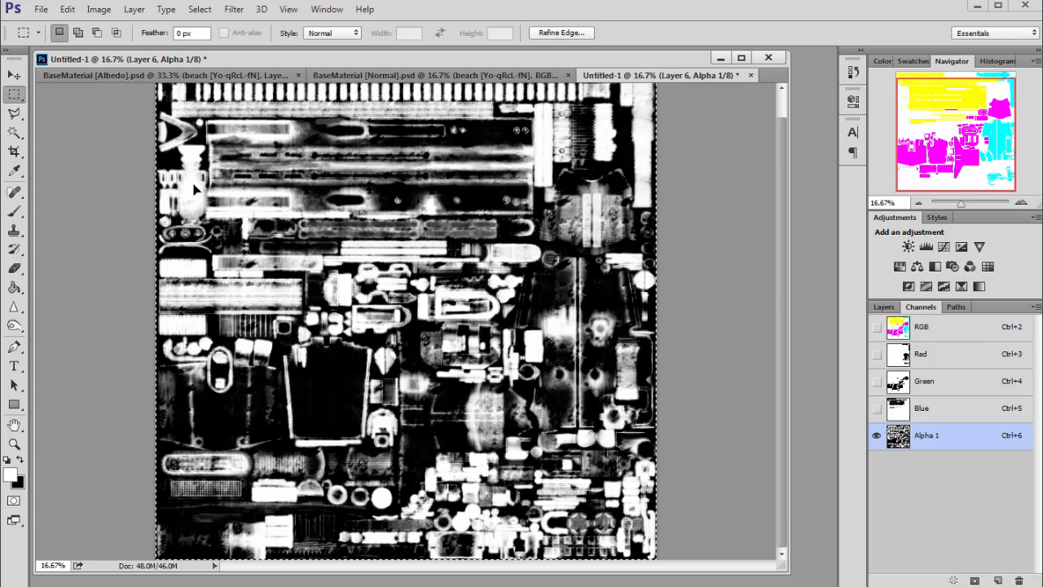
{"action": "key", "text": "ctrl+d"}
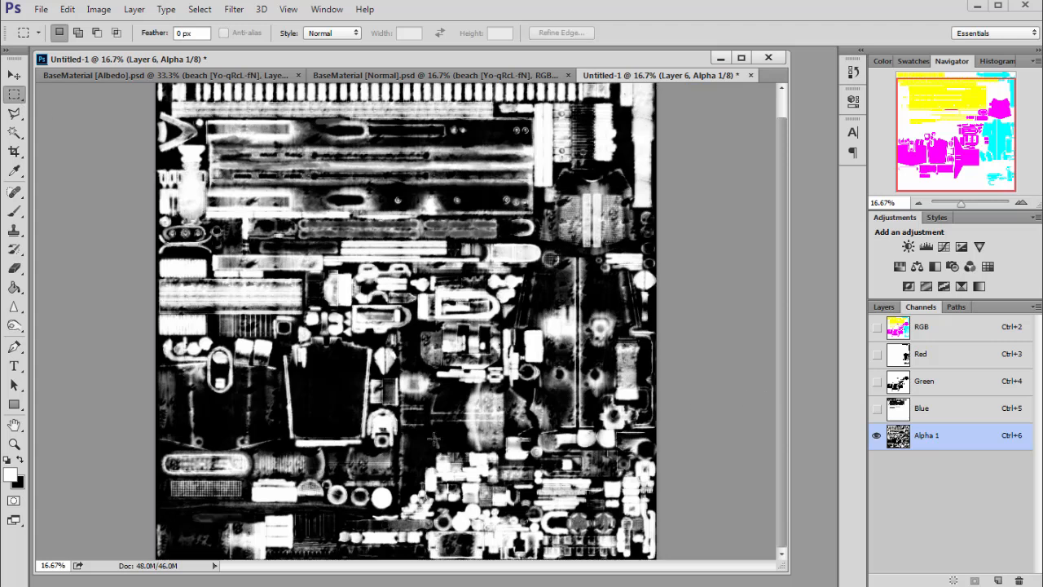
- Zoom in and out to examine the Alpha 1 channel
{"action": "left_click", "coordinate": [1021, 203]}
{"action": "left_click", "coordinate": [1021, 203]}
{"action": "left_click_drag", "start_coordinate": [958, 136], "coordinate": [948, 112]}
{"action": "left_click", "coordinate": [918, 203]}
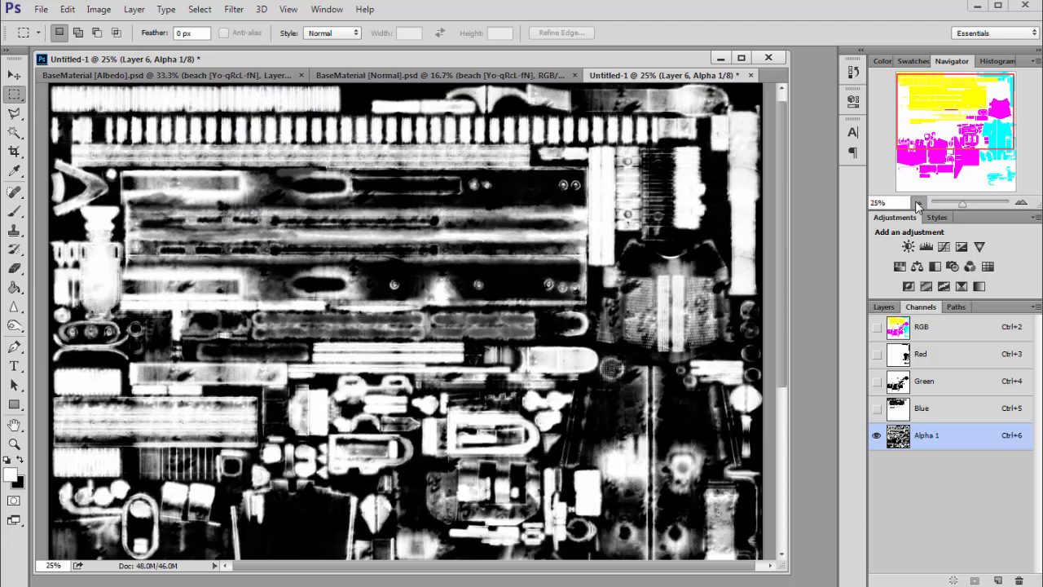
{"action": "left_click", "coordinate": [919, 203]}
{"action": "left_click", "coordinate": [918, 203]}
{"action": "left_click", "coordinate": [1021, 203]}
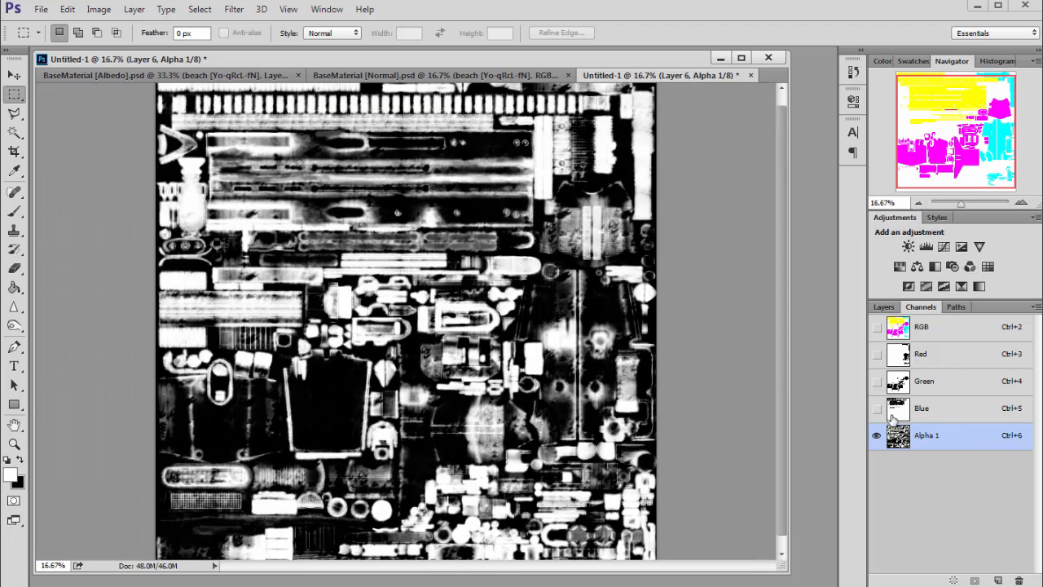
- Inspect the Blue, Green and Red channels in turn, then return to the composite and the layers list
{"action": "left_click", "coordinate": [929, 411]}
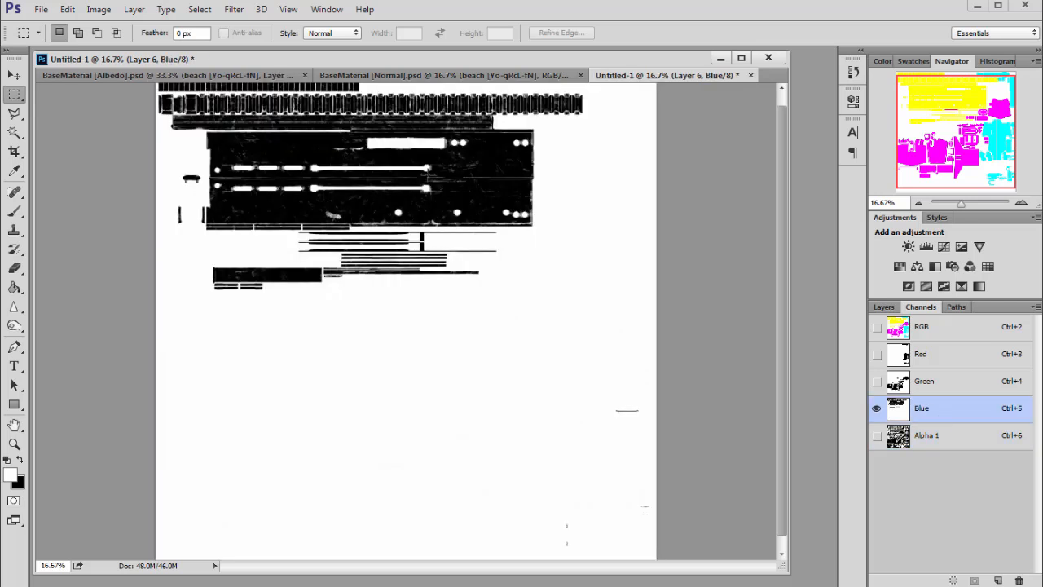
{"action": "left_click", "coordinate": [933, 392]}
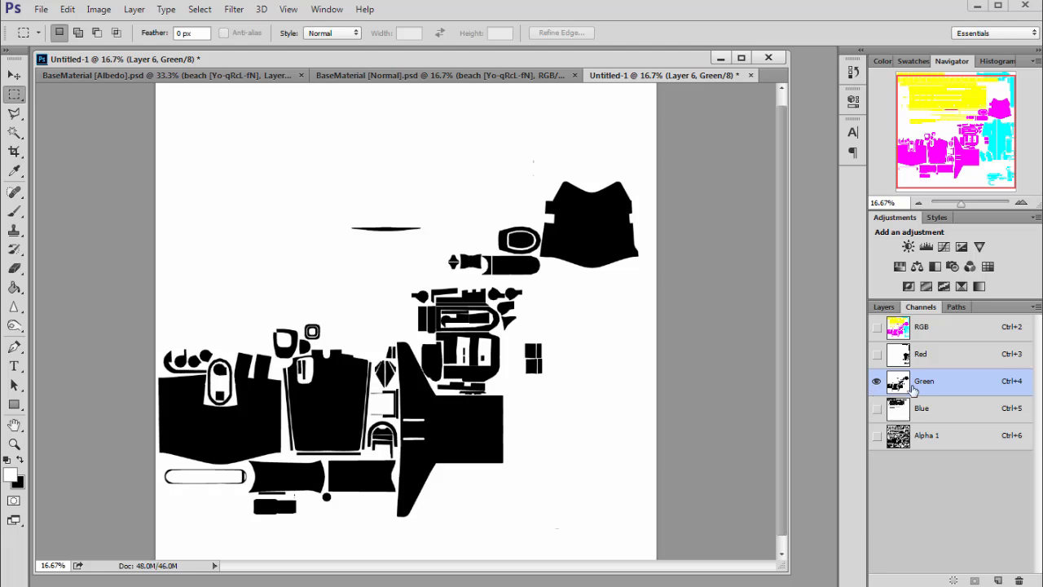
{"action": "left_click", "coordinate": [935, 358]}
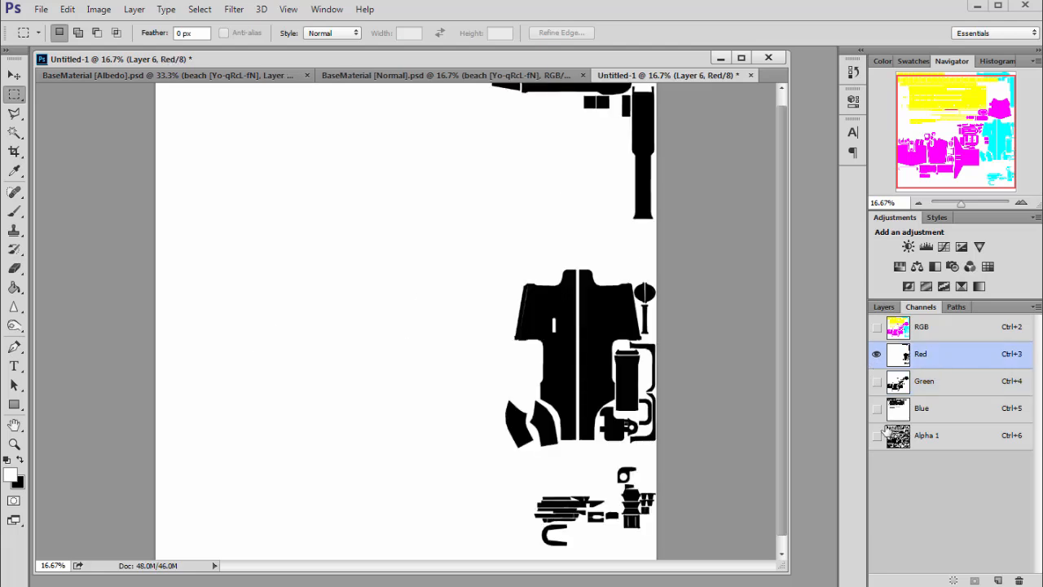
{"action": "left_click", "coordinate": [937, 328]}
{"action": "left_click", "coordinate": [888, 310]}
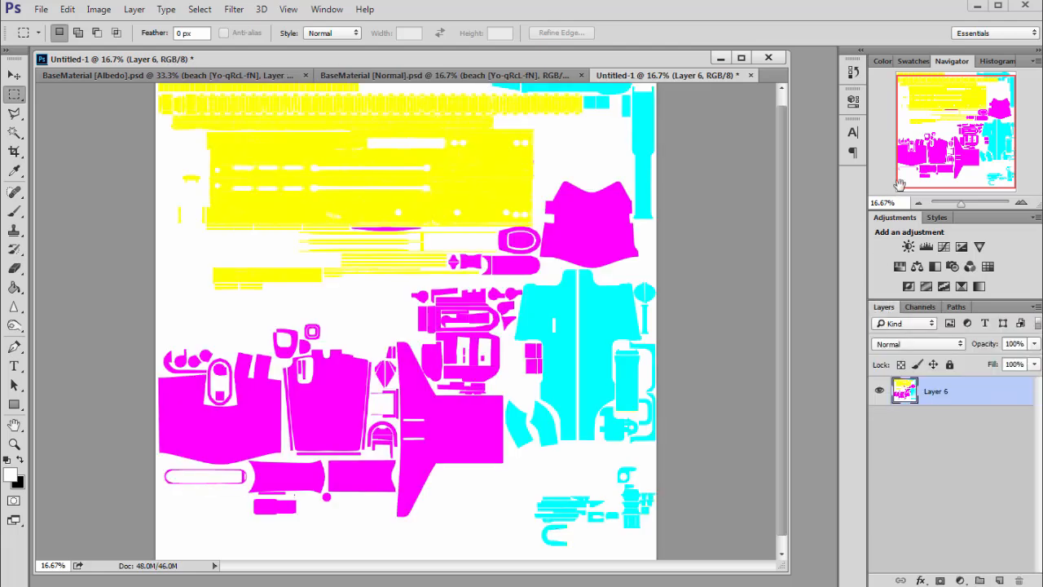
- Resize the image to 2048 × 2048 pixels
{"action": "left_click", "coordinate": [918, 203]}
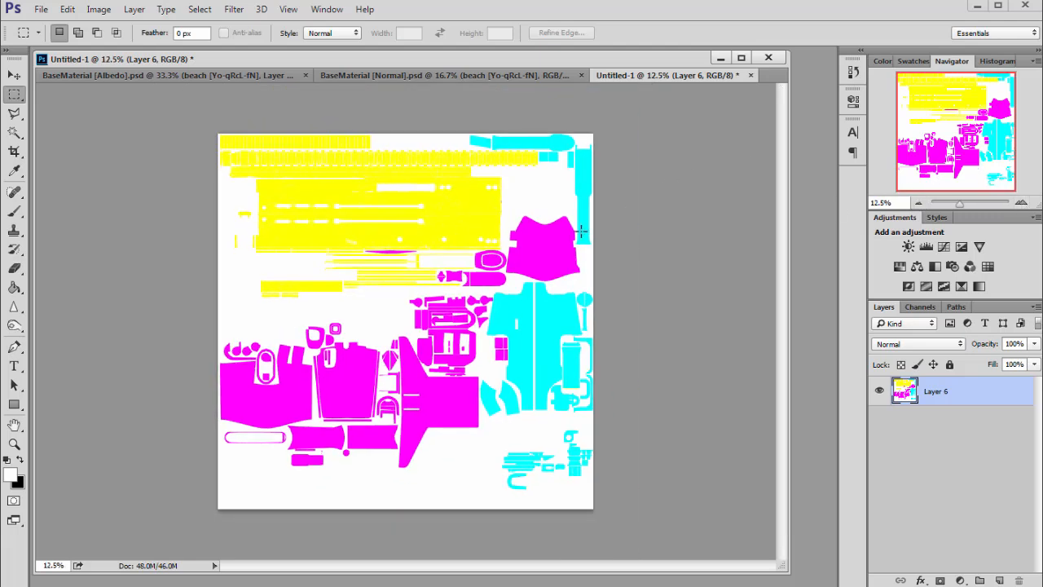
{"action": "left_click", "coordinate": [99, 9]}
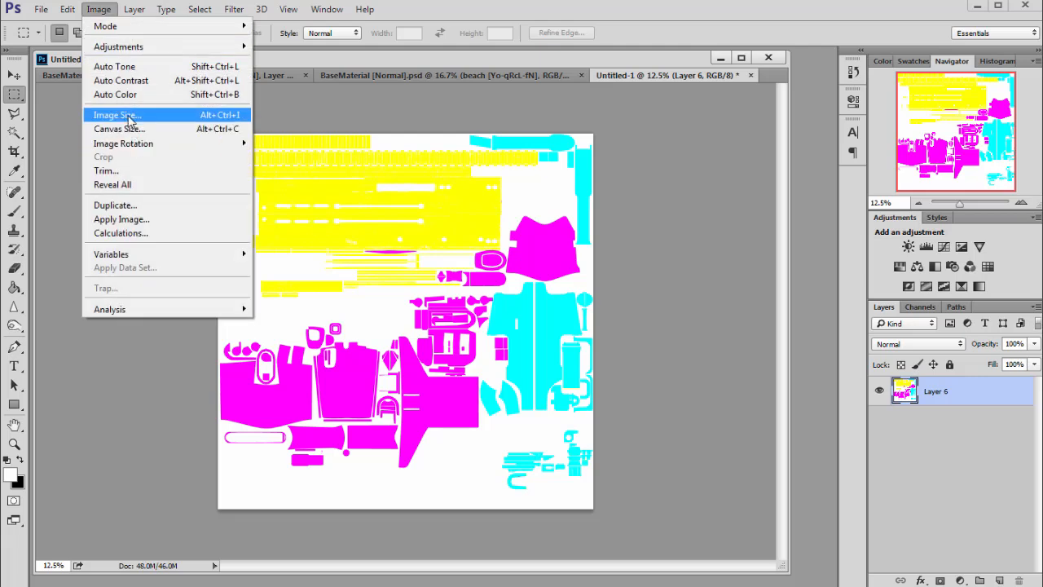
{"action": "left_click", "coordinate": [127, 117]}
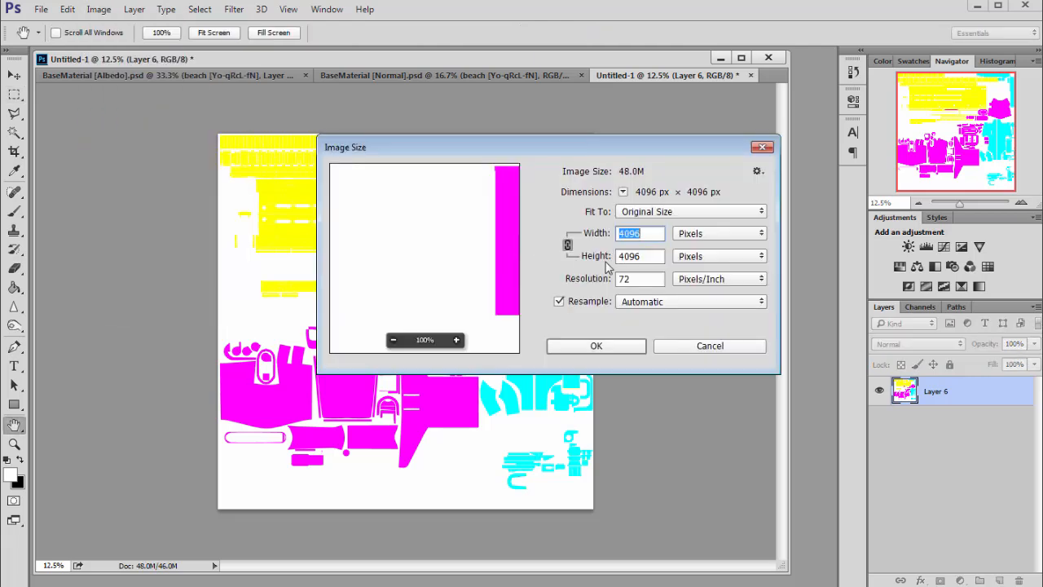
{"action": "type", "text": "20"}
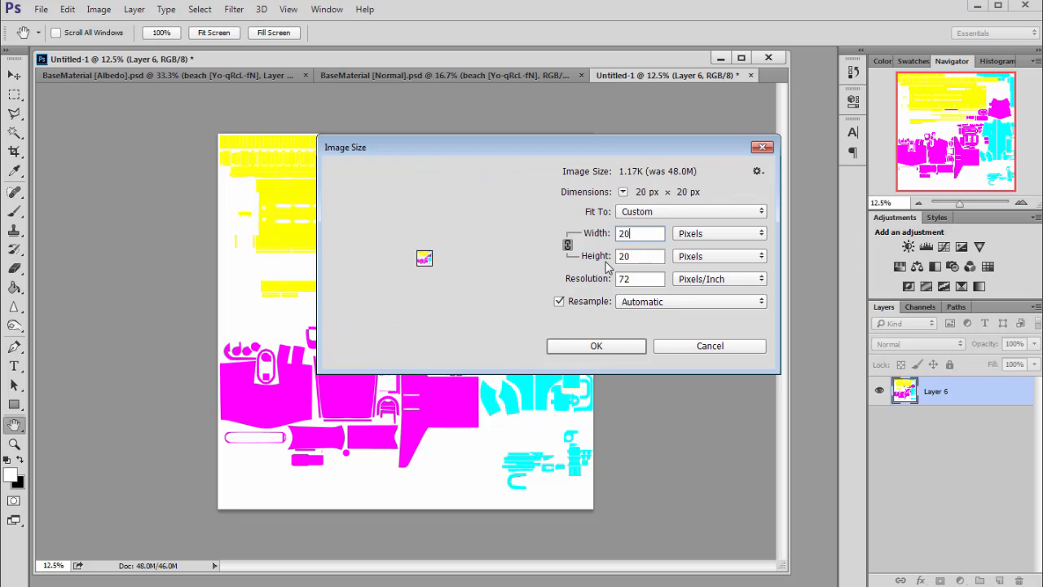
{"action": "type", "text": "49"}
{"action": "key", "text": "BackSpace"}
{"action": "type", "text": "8"}
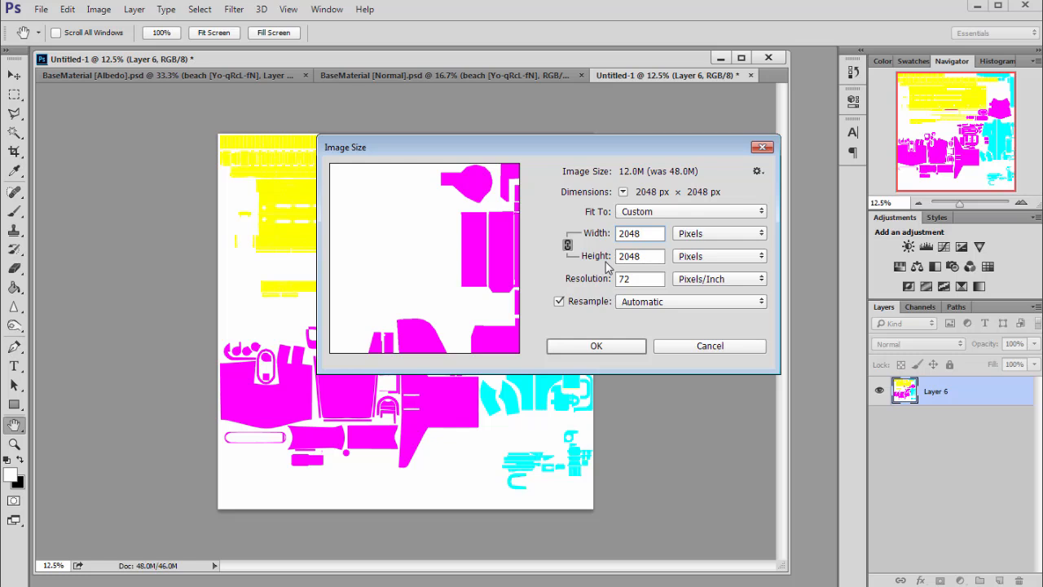
{"action": "key", "text": "Return"}
- Save the image as a Targa file named weapon_masks in the UE_weapon_files2 folder
{"action": "key", "text": "ctrl+shift+s"}
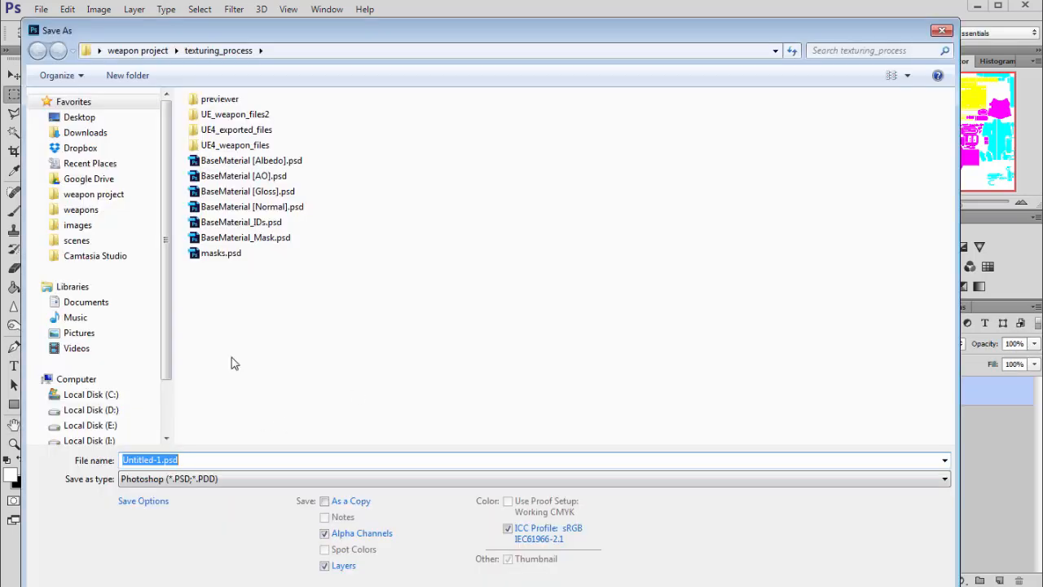
{"action": "left_click", "coordinate": [222, 120]}
{"action": "double_click", "coordinate": [222, 121]}
{"action": "left_click", "coordinate": [226, 479]}
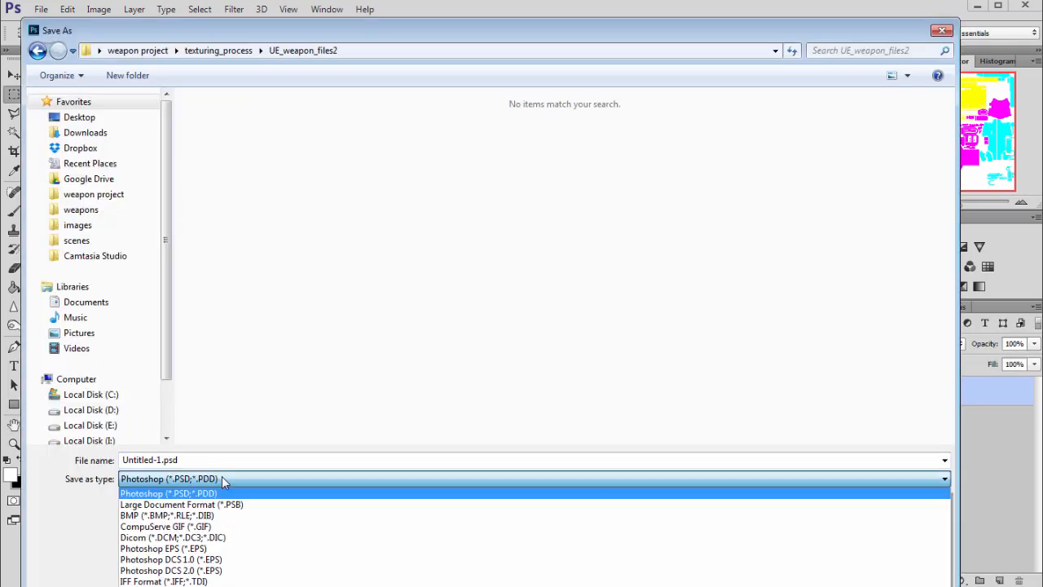
{"action": "left_click", "coordinate": [209, 585]}
{"action": "left_click", "coordinate": [206, 460]}
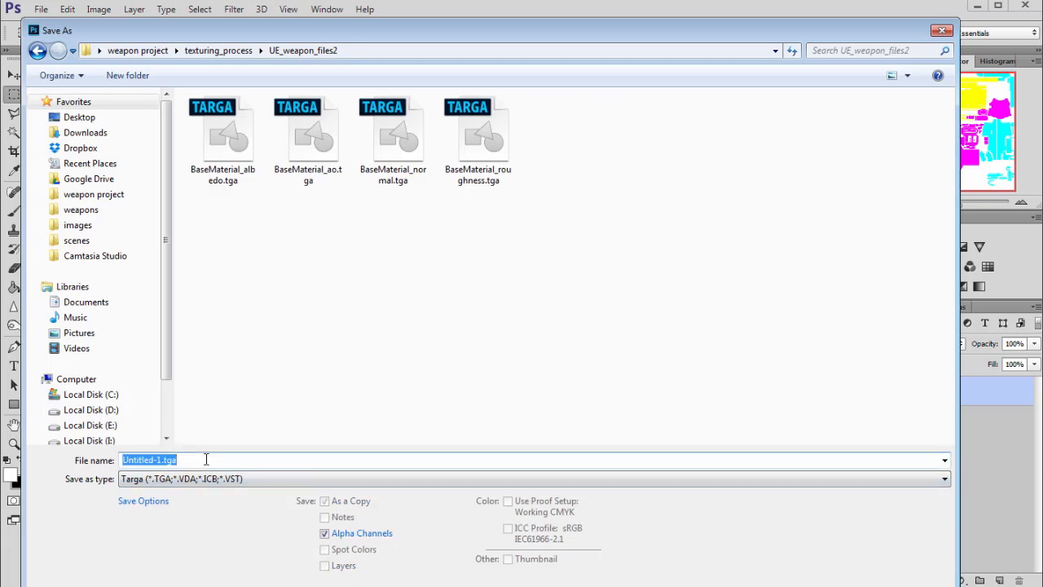
{"action": "type", "text": "weapon_"}
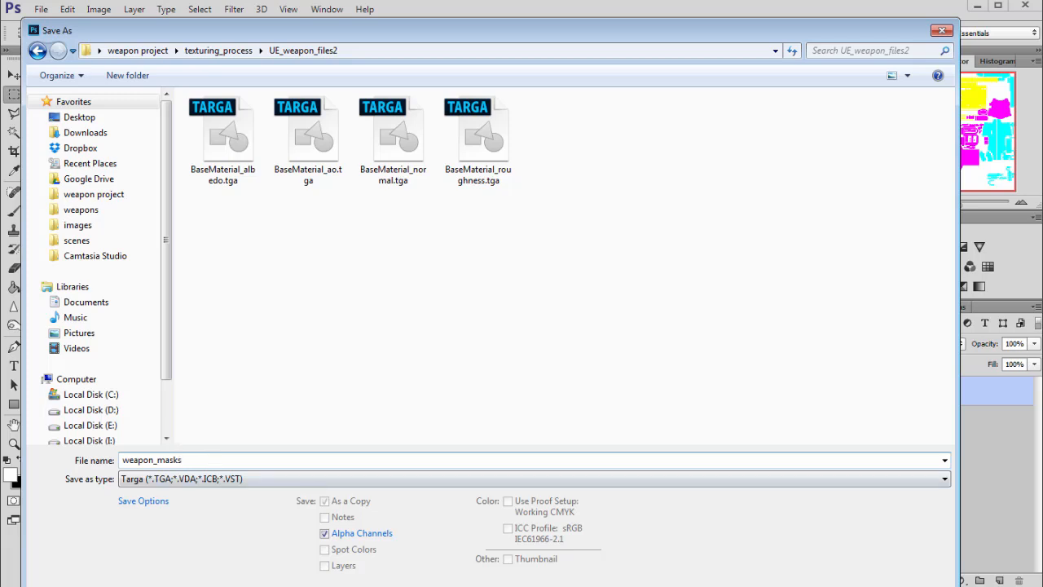
{"action": "type", "text": "masks"}
{"action": "left_click", "coordinate": [829, 430]}
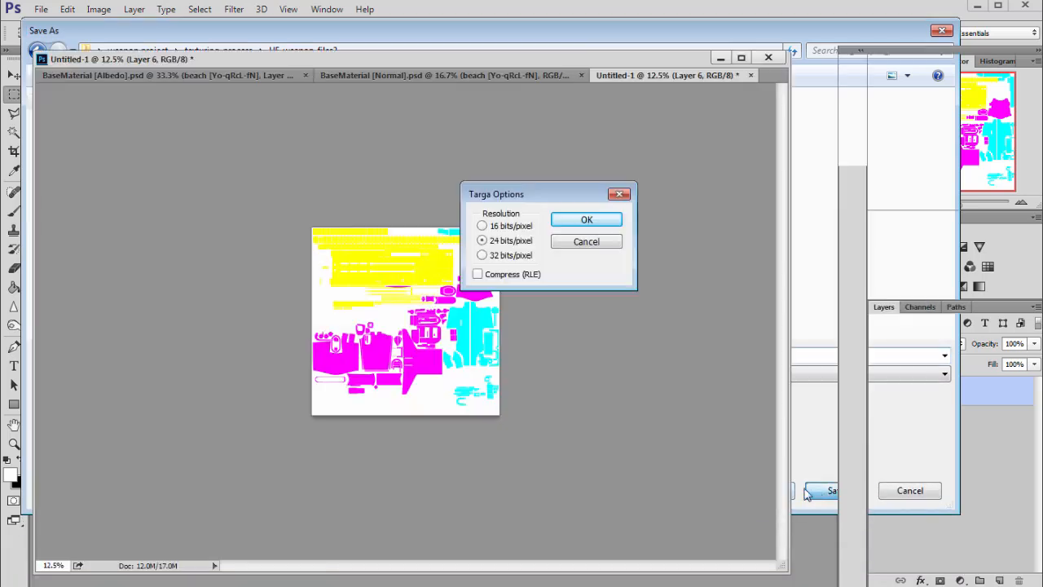
- Set the Targa resolution to 32 bits/pixel and confirm the export
{"action": "left_click_drag", "start_coordinate": [512, 189], "coordinate": [650, 181]}
{"action": "left_click", "coordinate": [575, 238]}
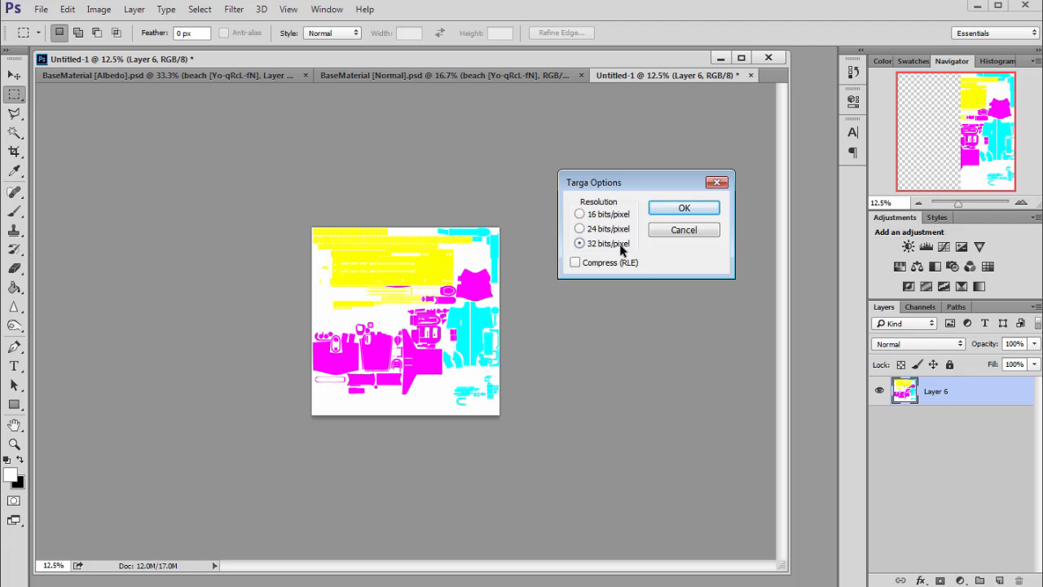
{"action": "left_click_drag", "start_coordinate": [624, 193], "coordinate": [616, 201]}
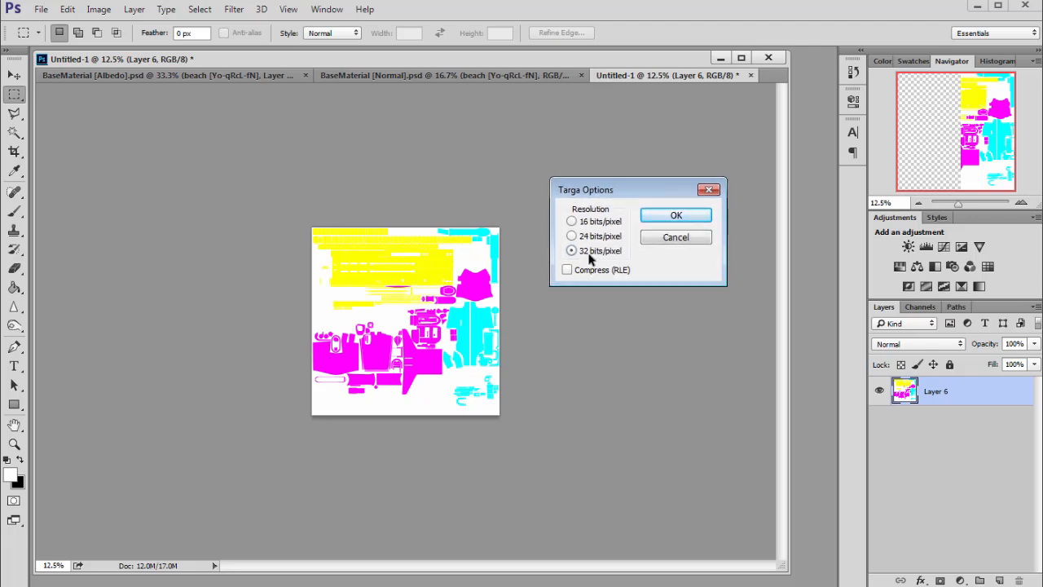
{"action": "left_click", "coordinate": [674, 217]}
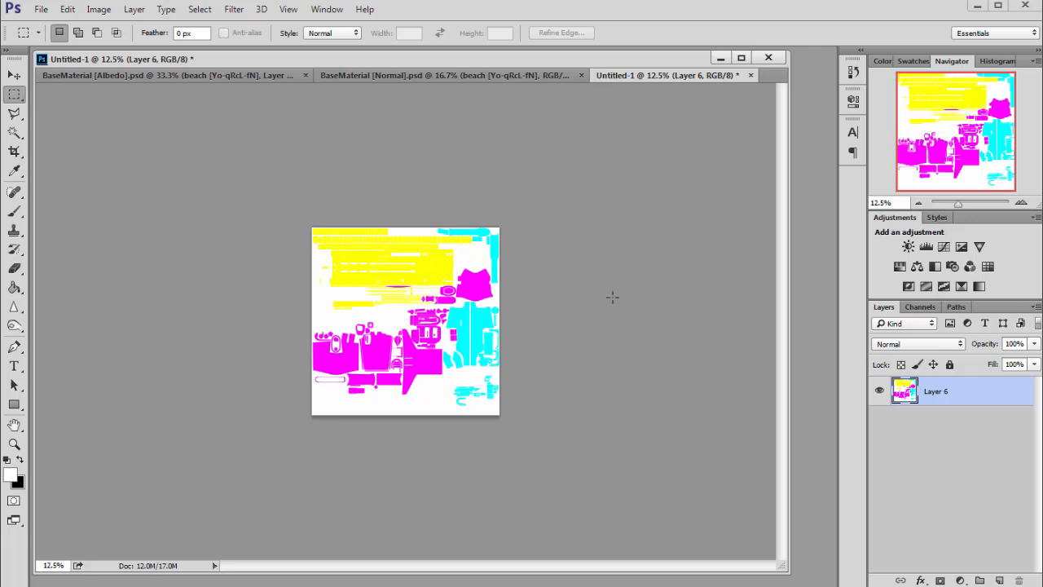
- Undo the resize and save the full-resolution document as weapon_masks.psd in the same folder
{"action": "left_click", "coordinate": [1021, 202]}
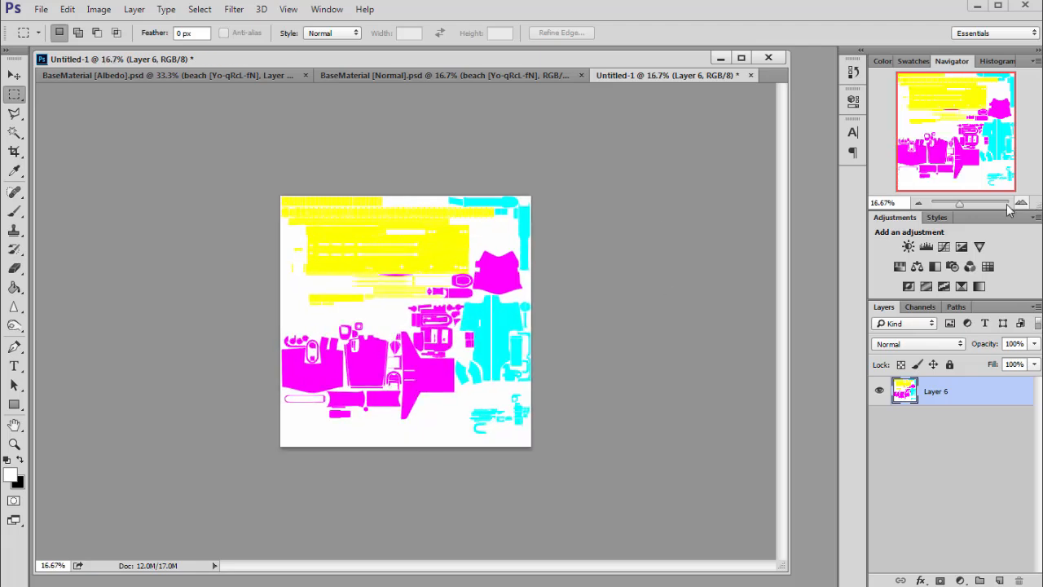
{"action": "scroll", "coordinate": [643, 246], "scroll_direction": "up", "scroll_amount": 2}
{"action": "key", "text": "ctrl+shift+s"}
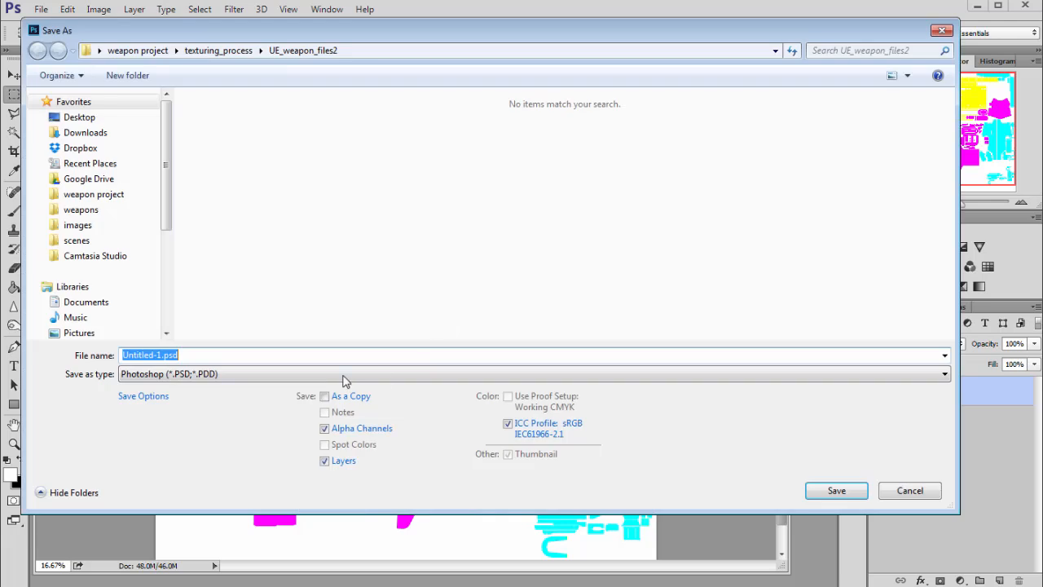
{"action": "type", "text": "masks"}
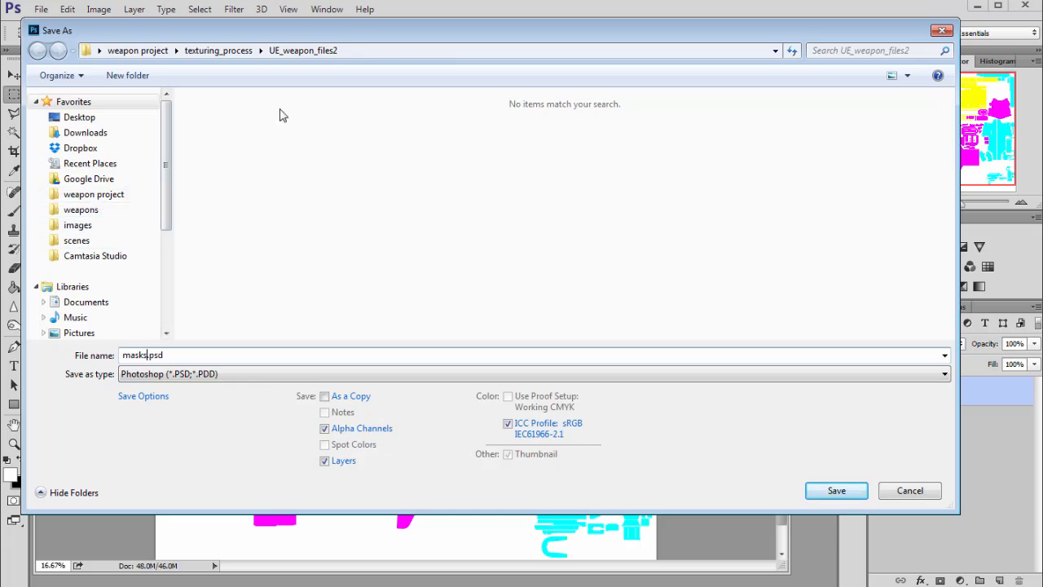
{"action": "left_click", "coordinate": [123, 355]}
{"action": "type", "text": "weapop"}
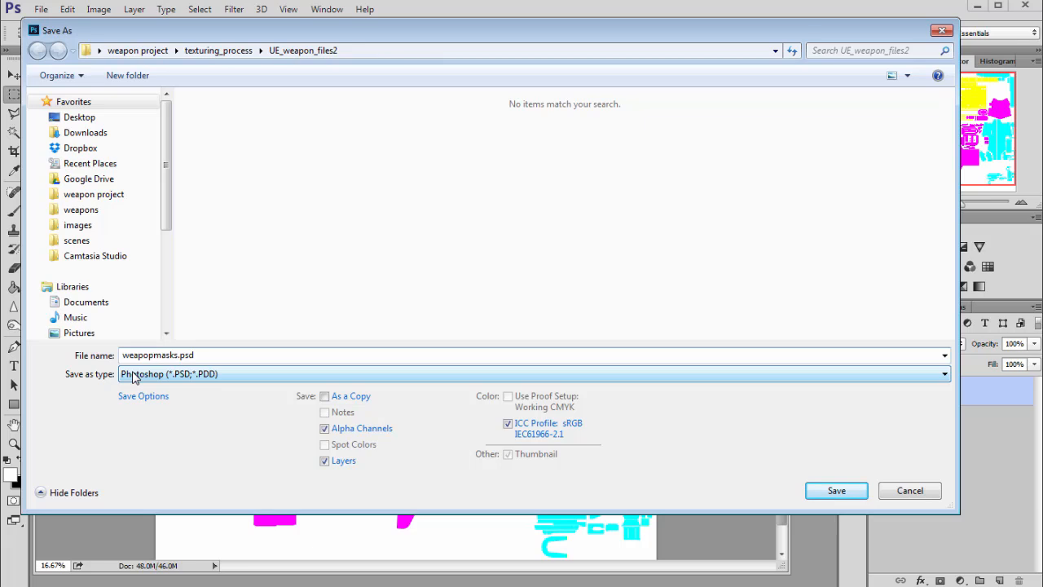
{"action": "key", "text": "BackSpace"}
{"action": "type", "text": "n_"}
{"action": "left_click", "coordinate": [835, 492]}
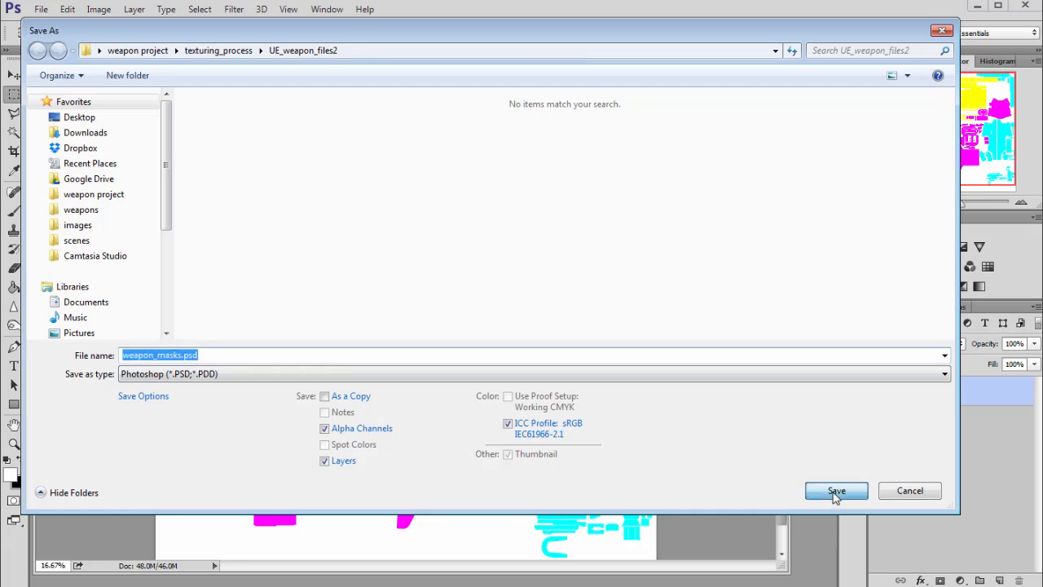
{"action": "left_click", "coordinate": [722, 203]}
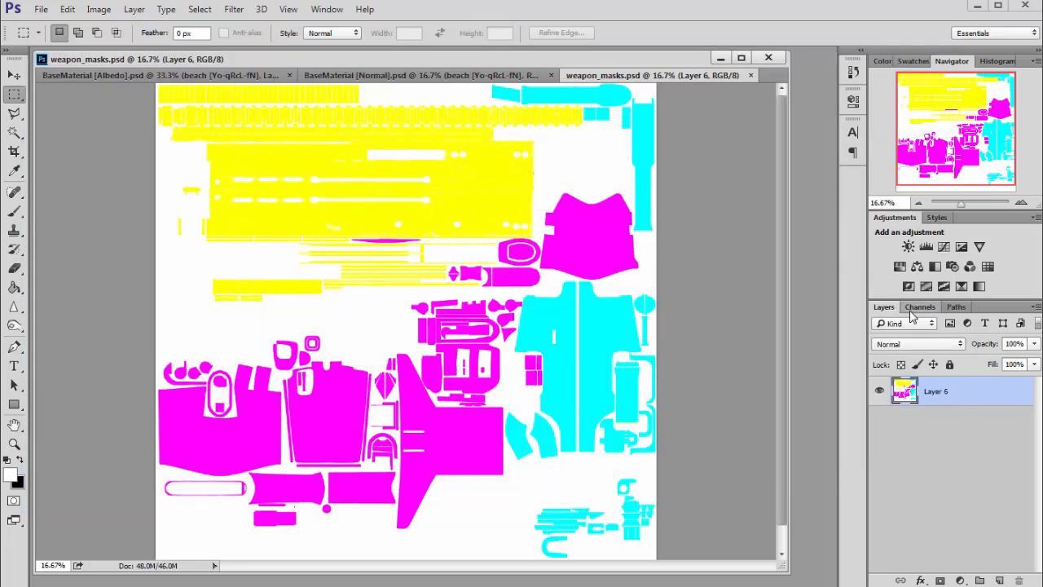
- Close weapon_masks, BaseMaterial [Normal] and BaseMaterial [Albedo] without saving changes to the two BaseMaterial files
{"action": "left_click", "coordinate": [751, 76]}
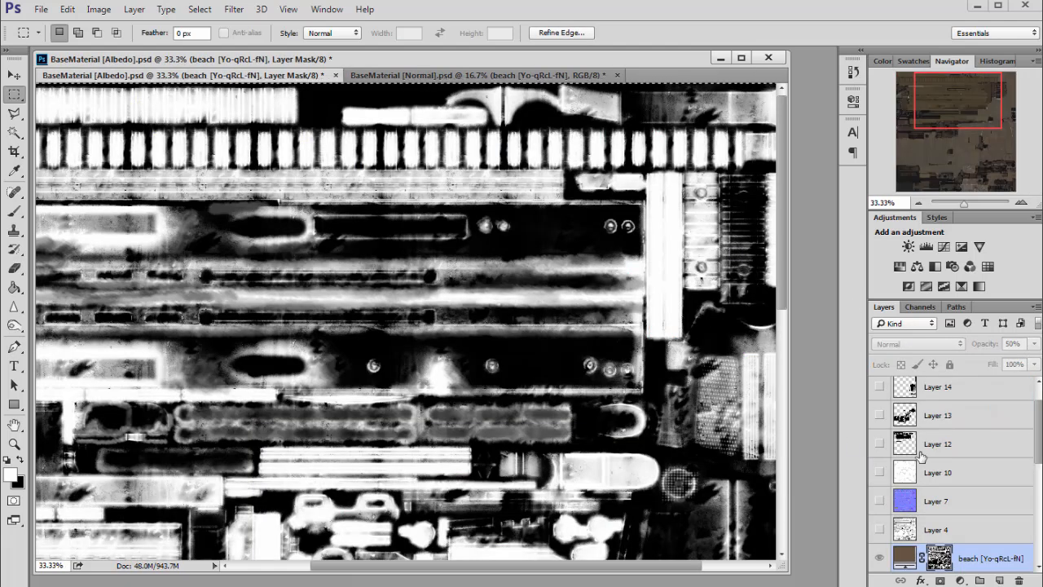
{"action": "left_click", "coordinate": [904, 557]}
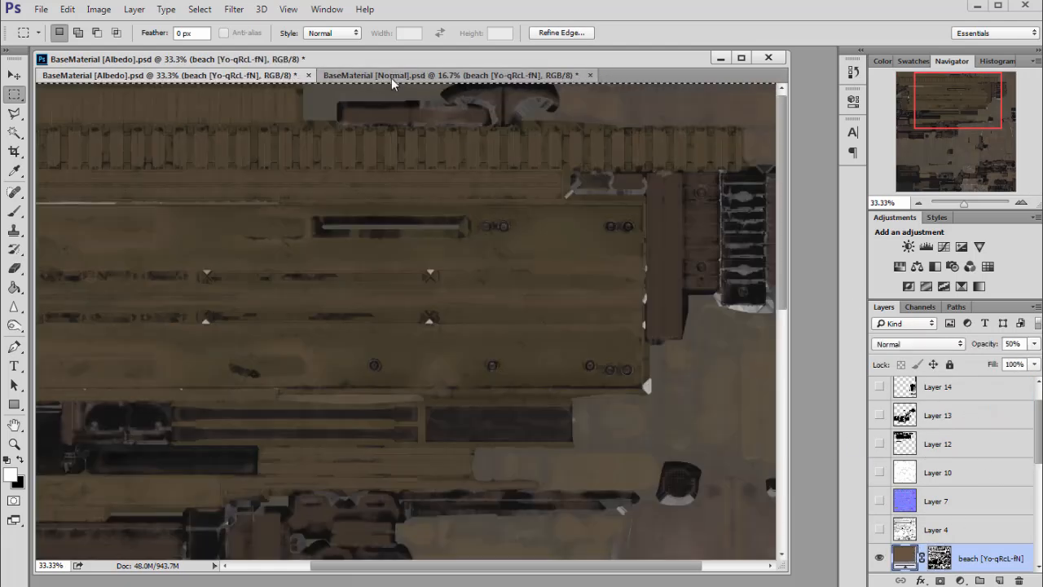
{"action": "left_click", "coordinate": [392, 76]}
{"action": "left_click", "coordinate": [592, 76]}
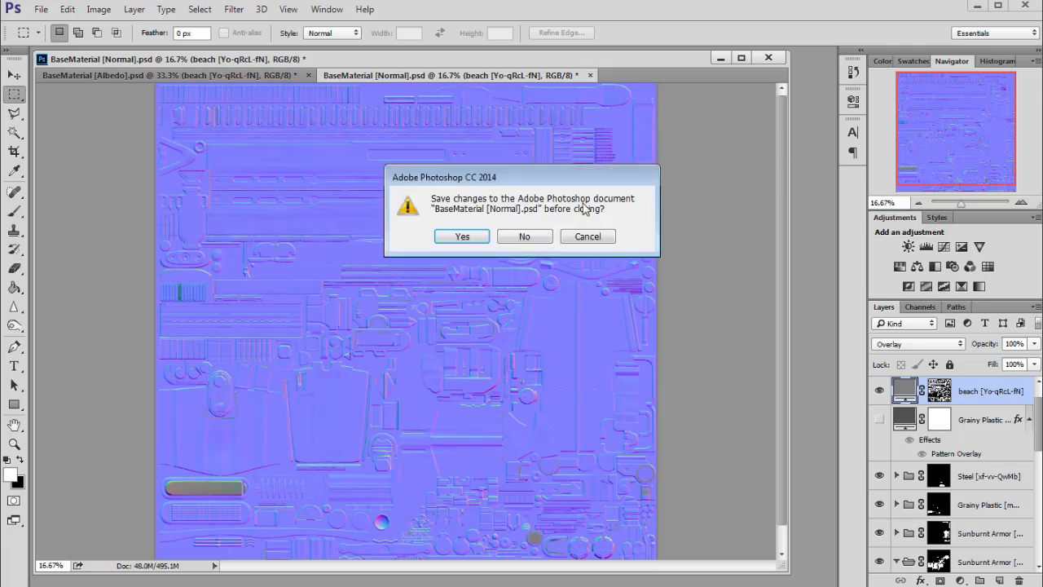
{"action": "left_click", "coordinate": [526, 238]}
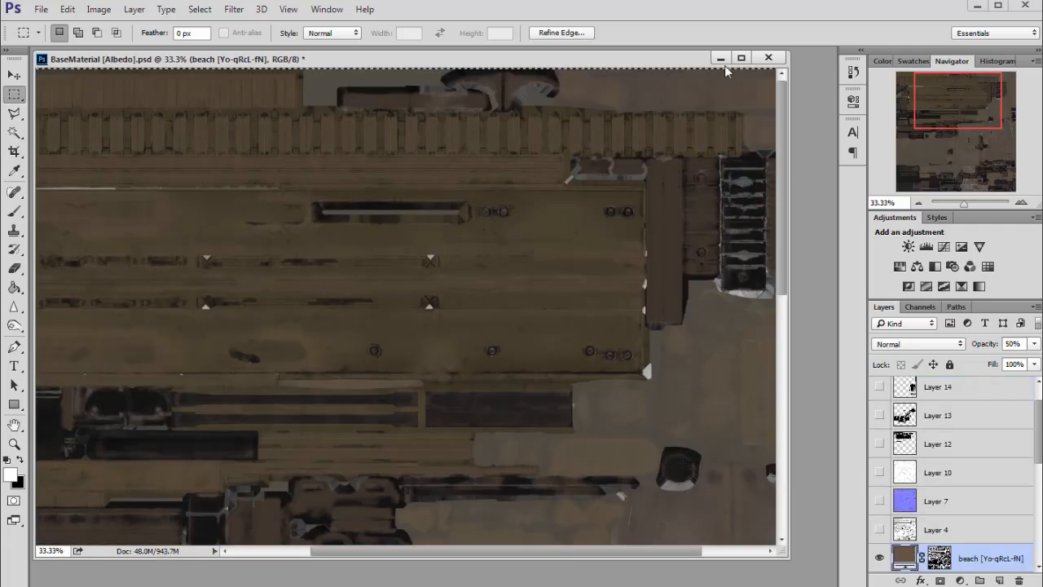
{"action": "left_click", "coordinate": [769, 57]}
{"action": "left_click", "coordinate": [526, 238]}
- Open BaseMaterial_albedo.tga from the UE_weapon_files2 folder
{"action": "double_click", "coordinate": [331, 240]}
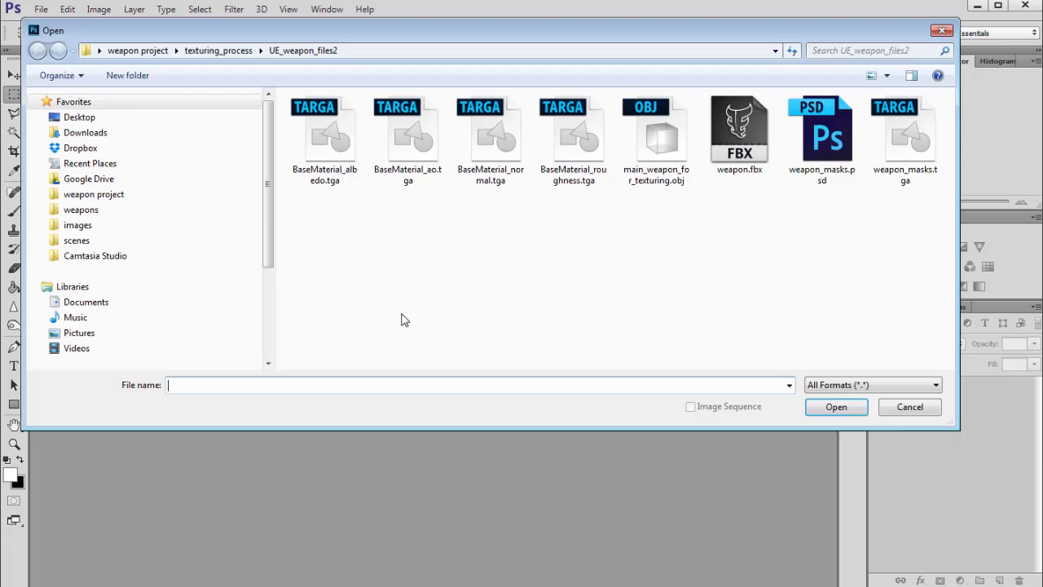
{"action": "left_click", "coordinate": [330, 139]}
{"action": "left_click", "coordinate": [834, 407]}
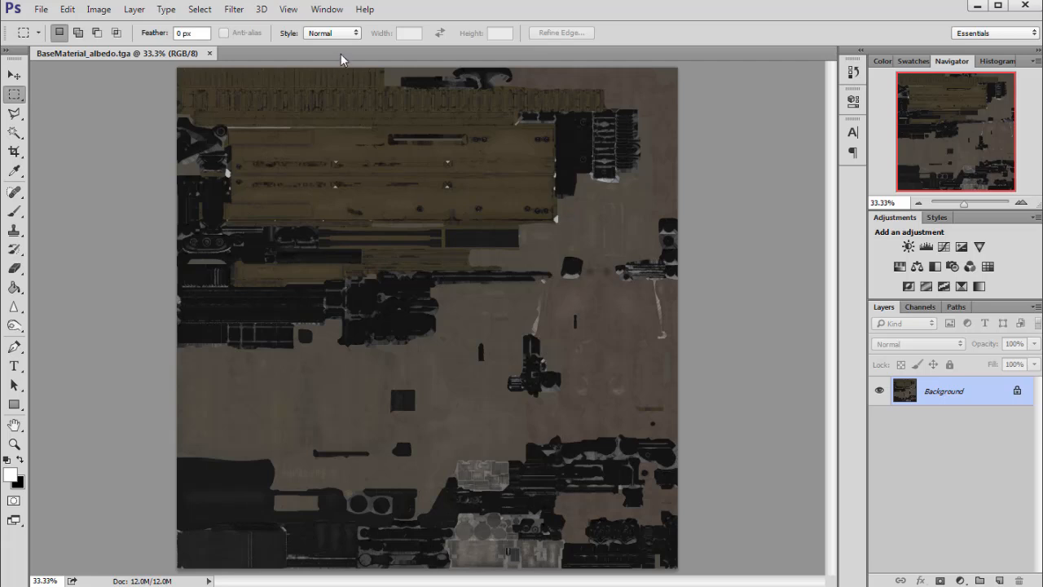
{"action": "left_click_drag", "start_coordinate": [341, 55], "coordinate": [320, 59]}
- Open BaseMaterial_ao.tga from the same folder and switch back to the albedo document
{"action": "key", "text": "ctrl+o"}
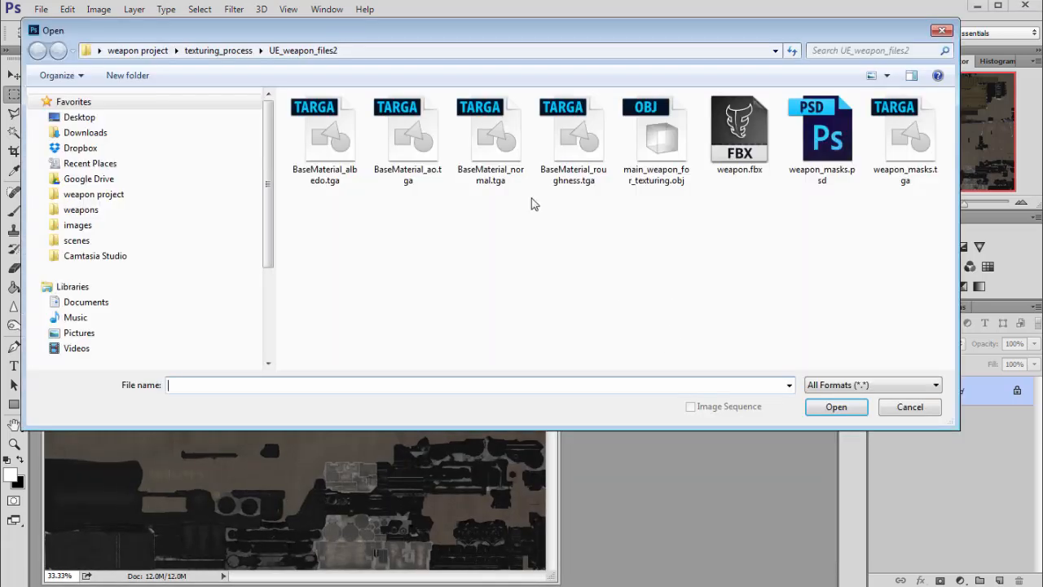
{"action": "left_click_drag", "start_coordinate": [491, 35], "coordinate": [502, 40]}
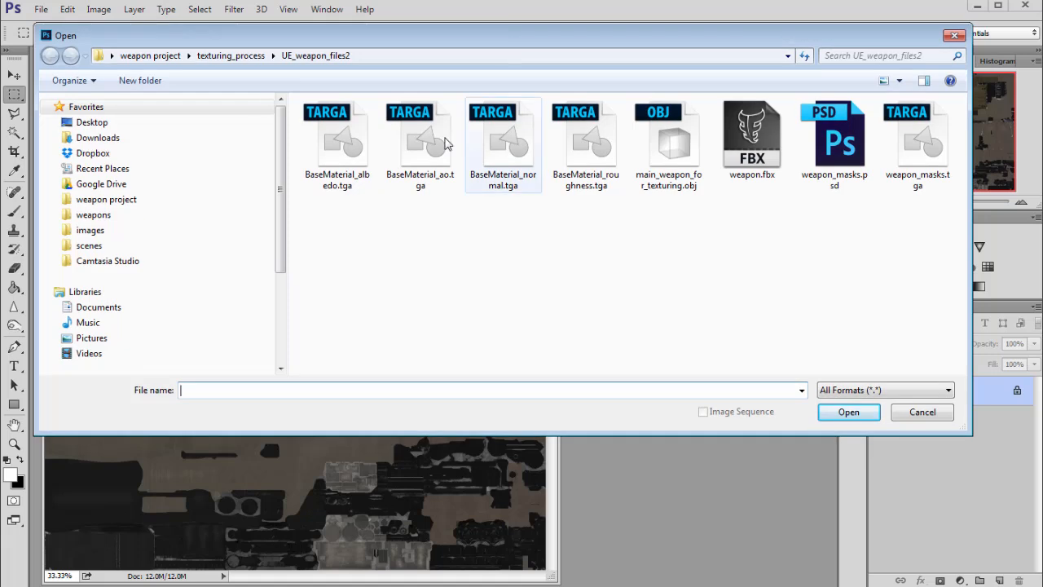
{"action": "left_click", "coordinate": [420, 145]}
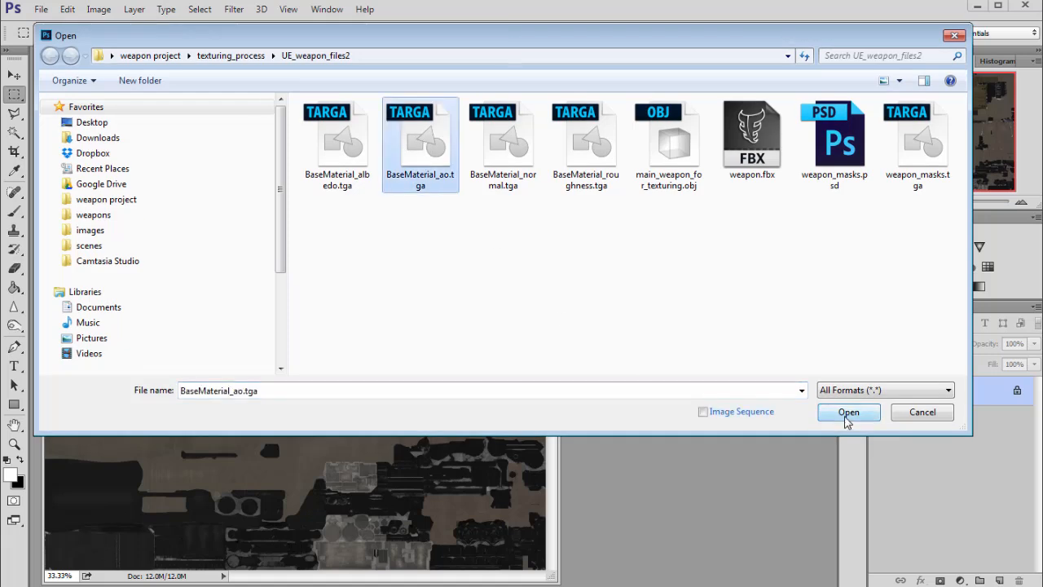
{"action": "left_click", "coordinate": [839, 415]}
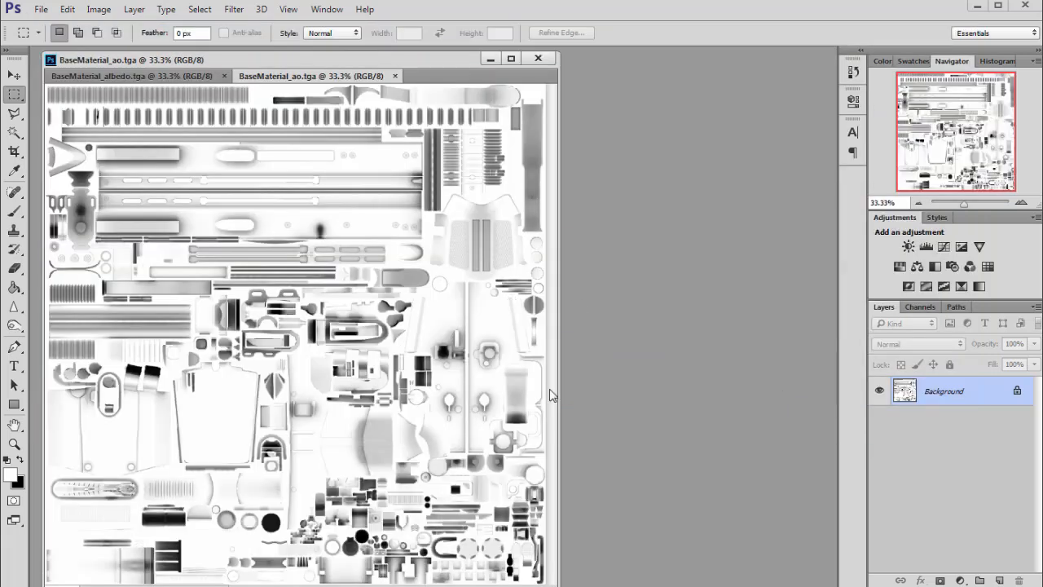
{"action": "left_click_drag", "start_coordinate": [548, 583], "coordinate": [644, 542]}
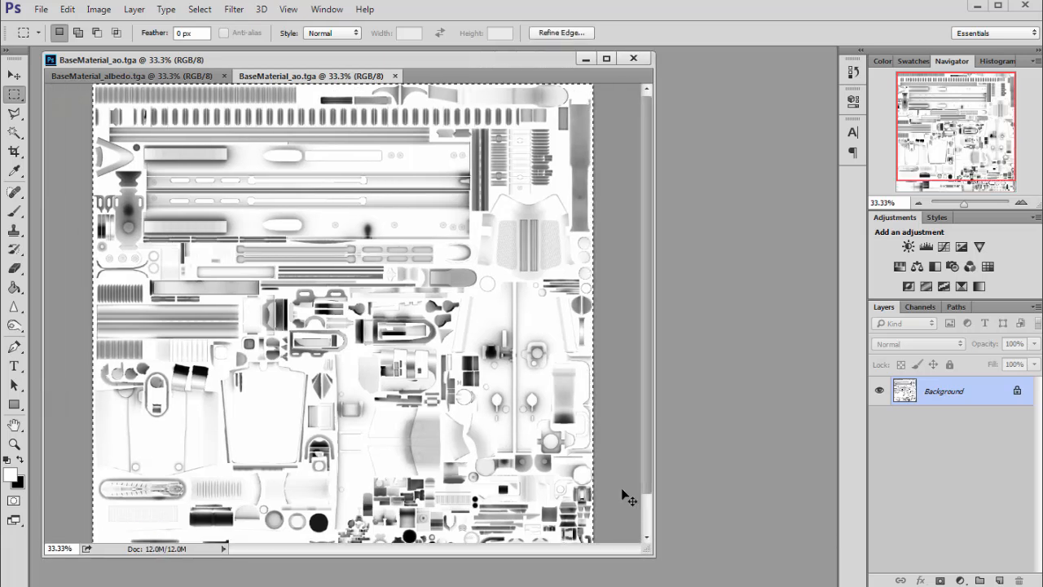
{"action": "left_click", "coordinate": [132, 75]}
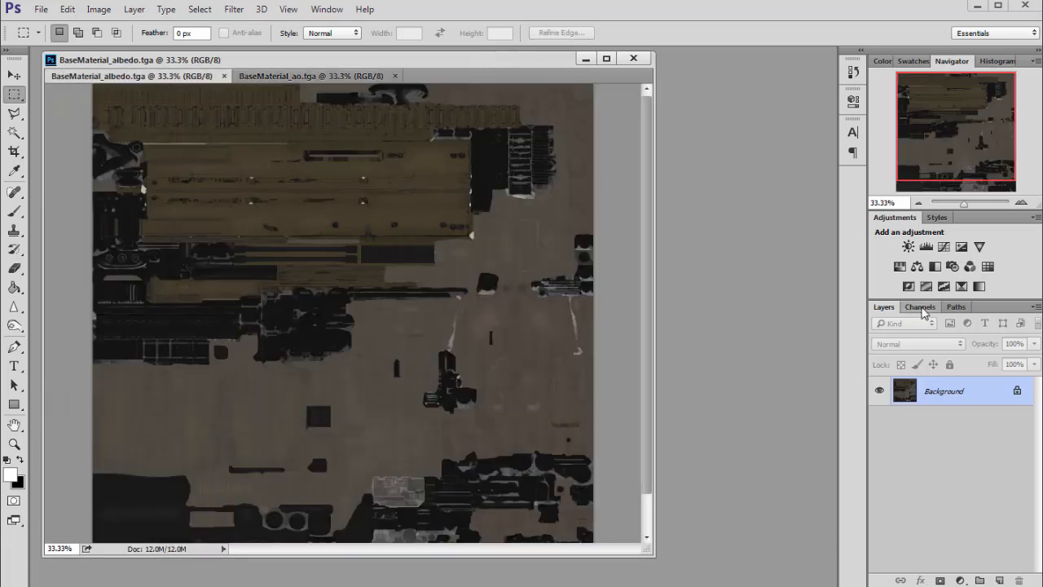
- Paste the copied AO texture into a new alpha channel of the albedo document and close the AO file
{"action": "left_click", "coordinate": [920, 307]}
{"action": "left_click", "coordinate": [998, 579]}
{"action": "key", "text": "ctrl+v"}
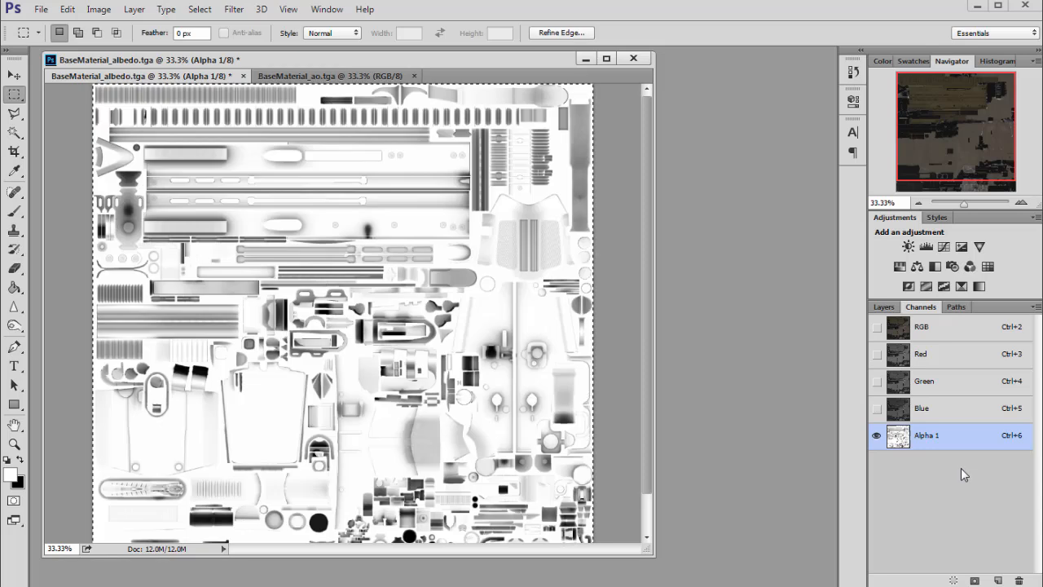
{"action": "left_click", "coordinate": [312, 75]}
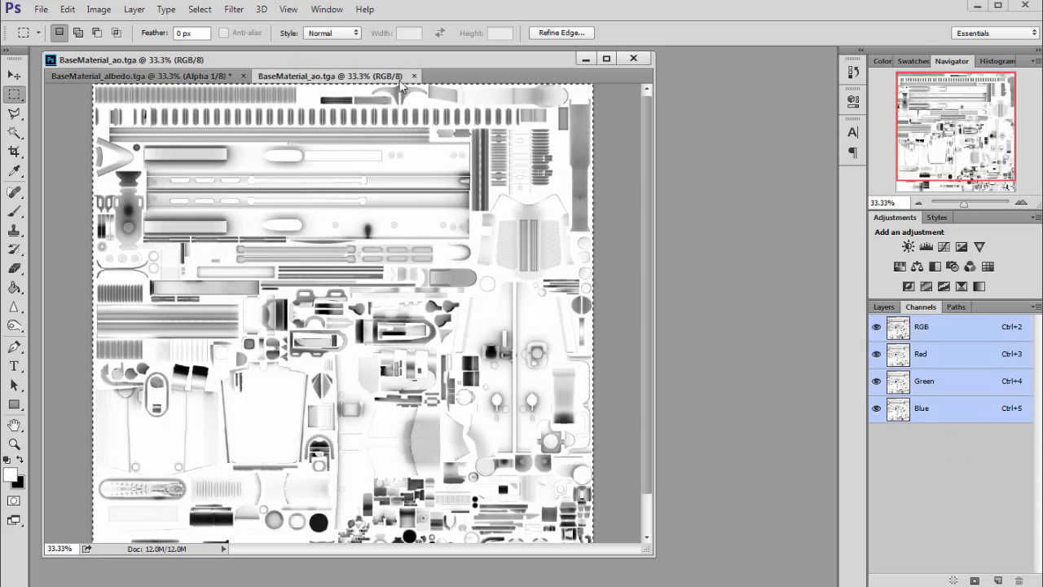
{"action": "key", "text": "ctrl+w"}
- Resize the albedo document window and switch back to the RGB composite channel
{"action": "left_click_drag", "start_coordinate": [347, 53], "coordinate": [356, 56]}
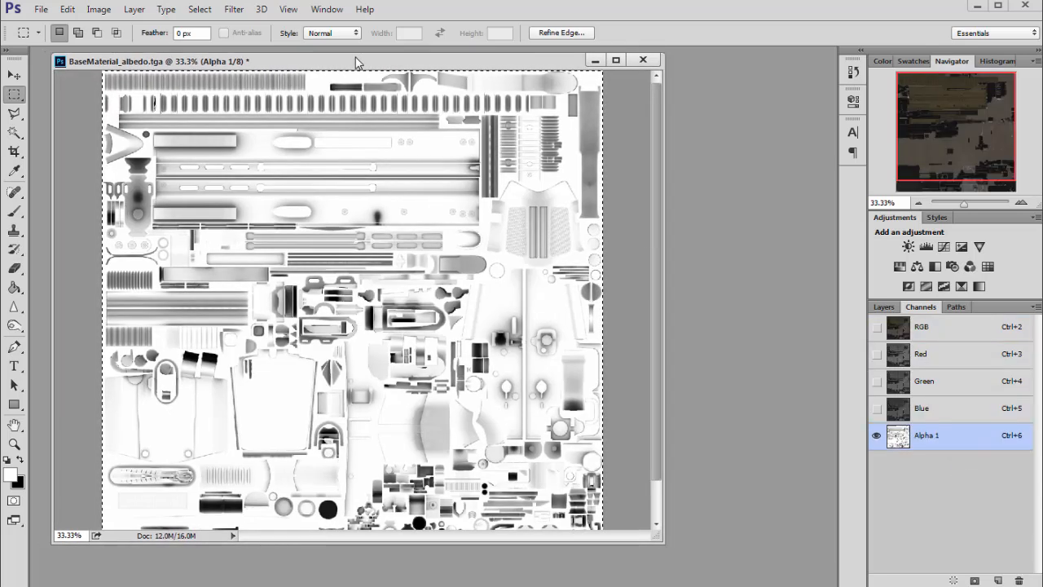
{"action": "left_click_drag", "start_coordinate": [659, 535], "coordinate": [669, 562]}
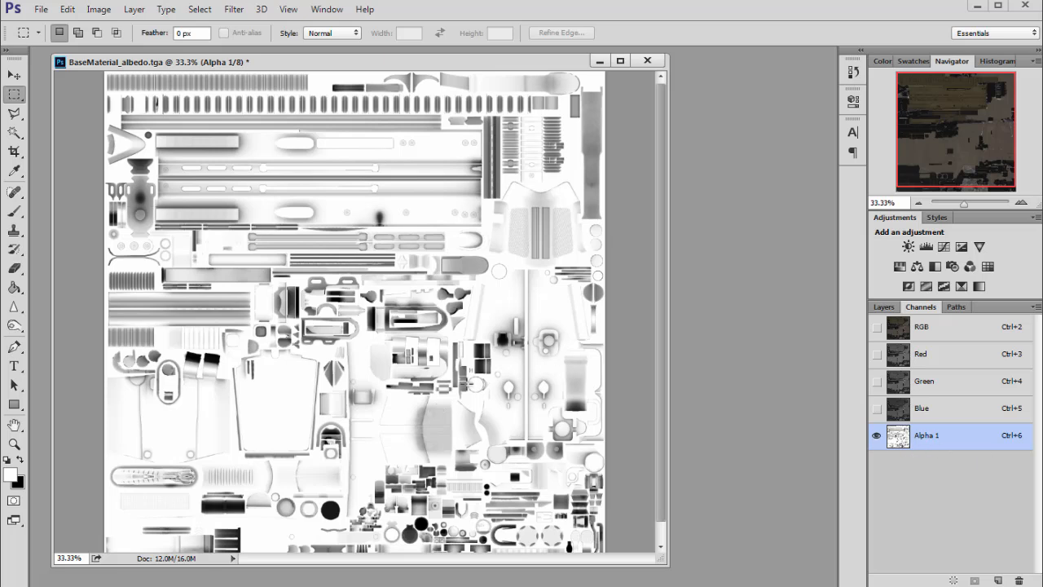
{"action": "left_click_drag", "start_coordinate": [281, 55], "coordinate": [272, 55]}
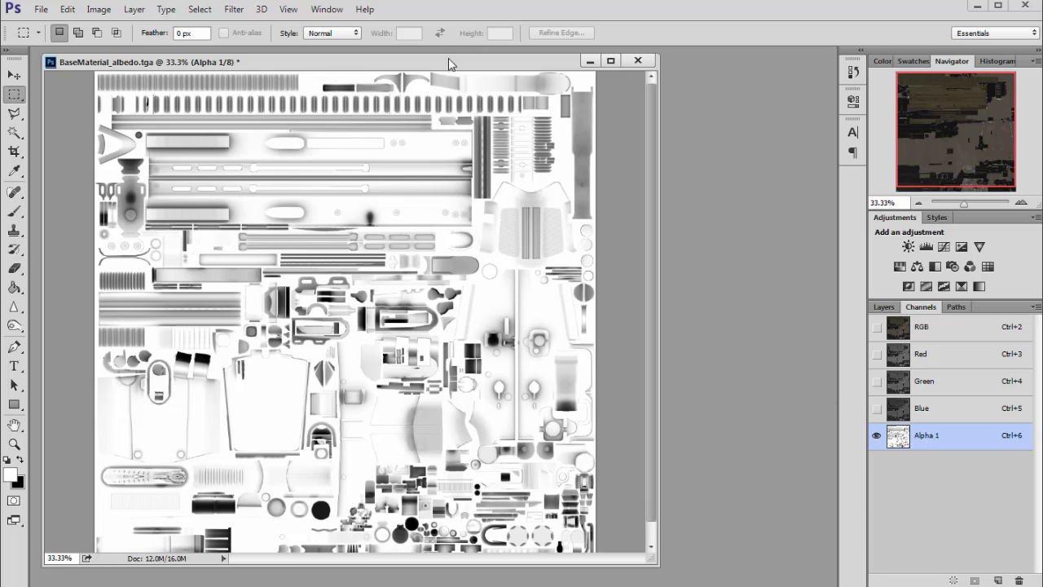
{"action": "left_click_drag", "start_coordinate": [448, 58], "coordinate": [443, 57]}
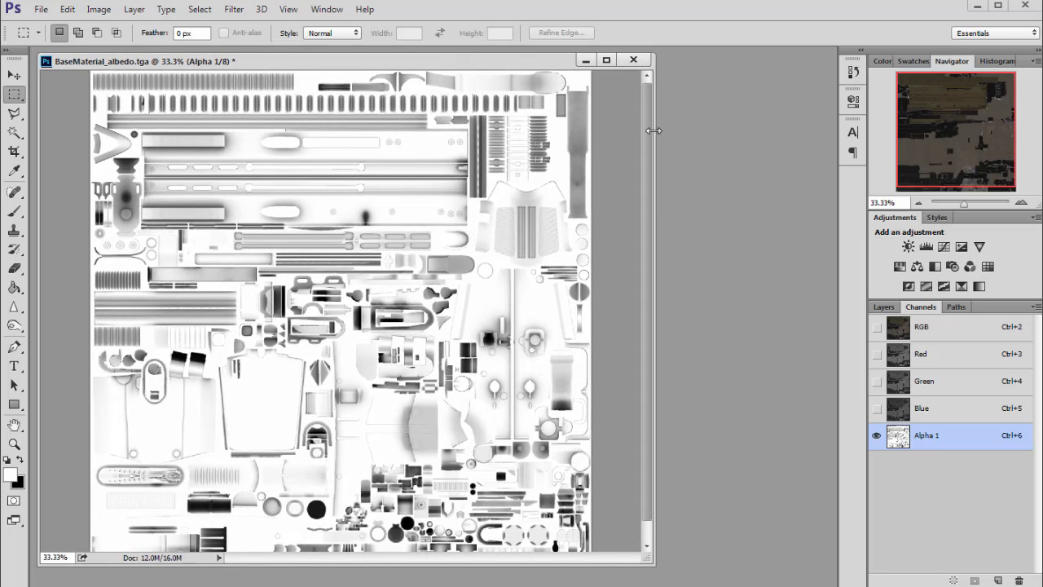
{"action": "left_click_drag", "start_coordinate": [654, 130], "coordinate": [613, 129]}
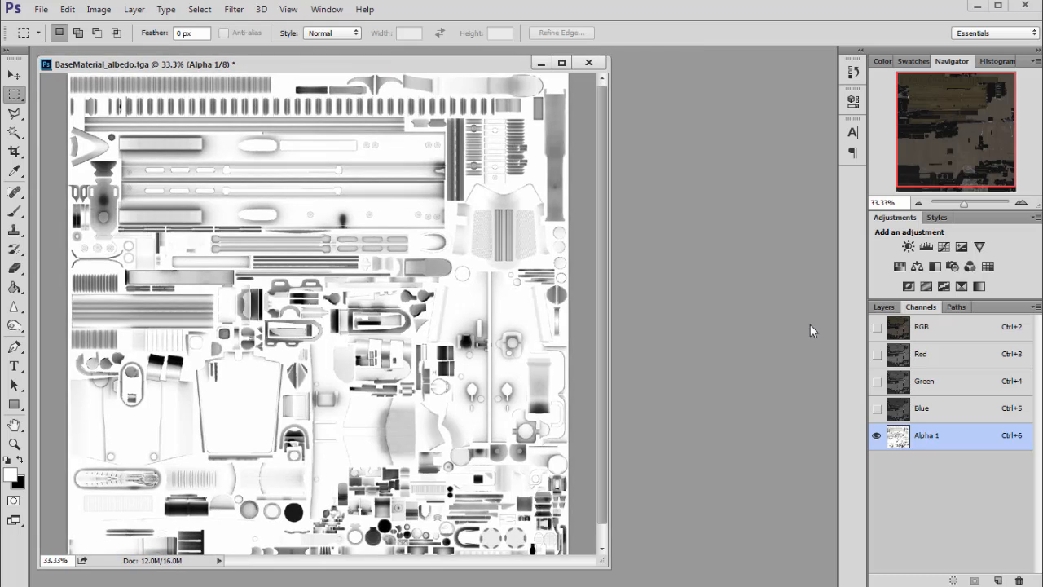
{"action": "left_click", "coordinate": [925, 328]}
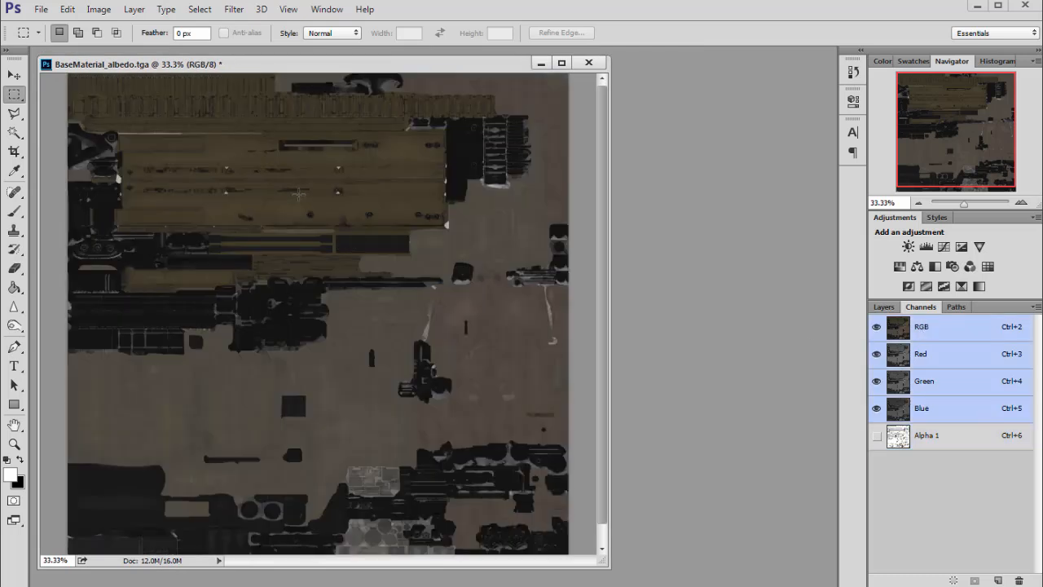